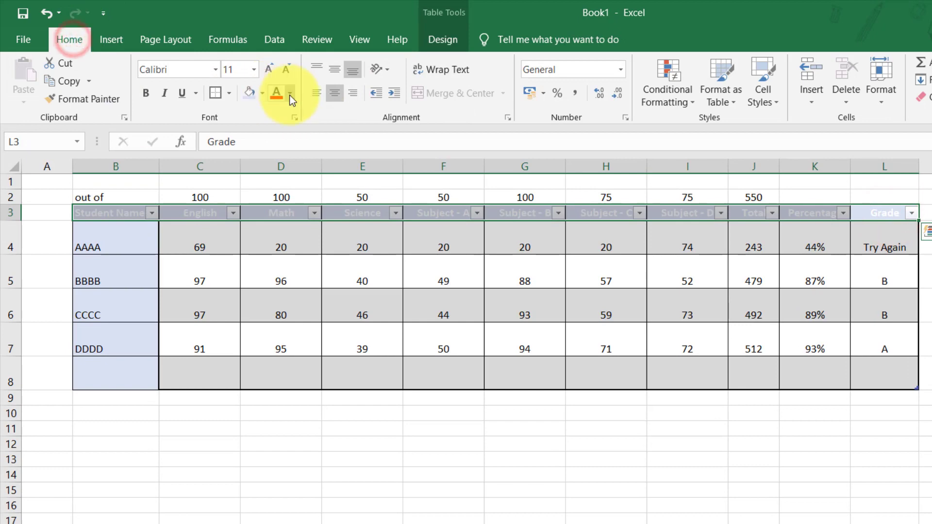
Step: Set the table's header row text to black with font size 14
left_click(291, 93)
left_click(292, 109)
left_click(253, 70)
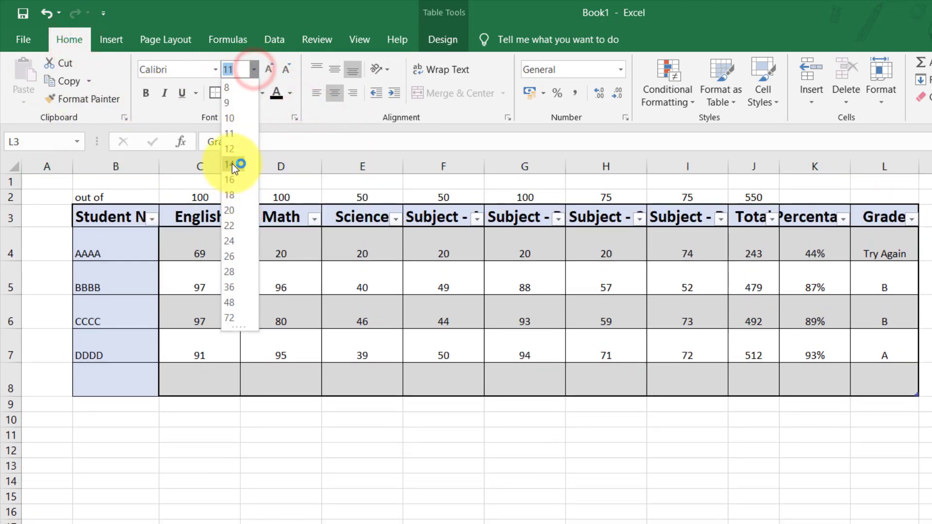
left_click(232, 165)
left_click(786, 491)
Step: Remove the filter arrows from the table's header row
left_click_drag(106, 214, 577, 221)
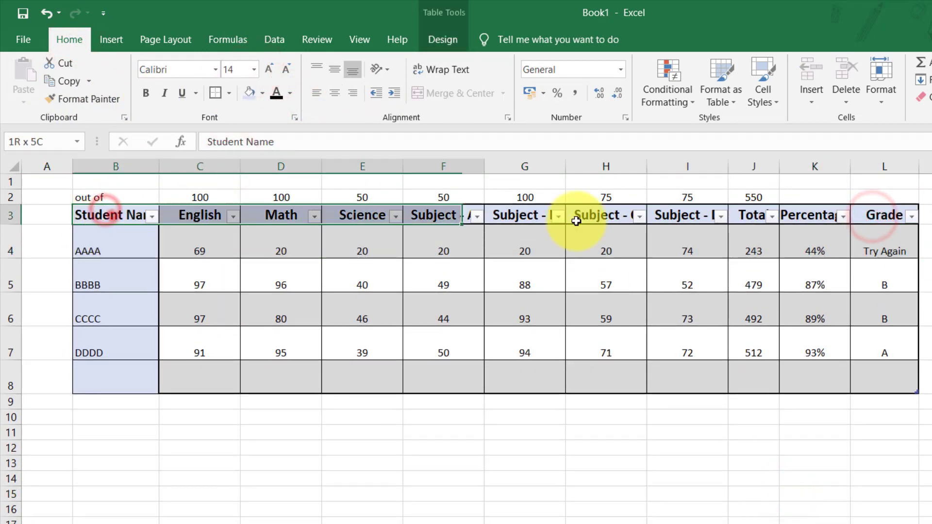
left_click(275, 39)
left_click(507, 77)
left_click(822, 416)
Step: Set the font size of the table's data cells to 14
left_click(874, 379)
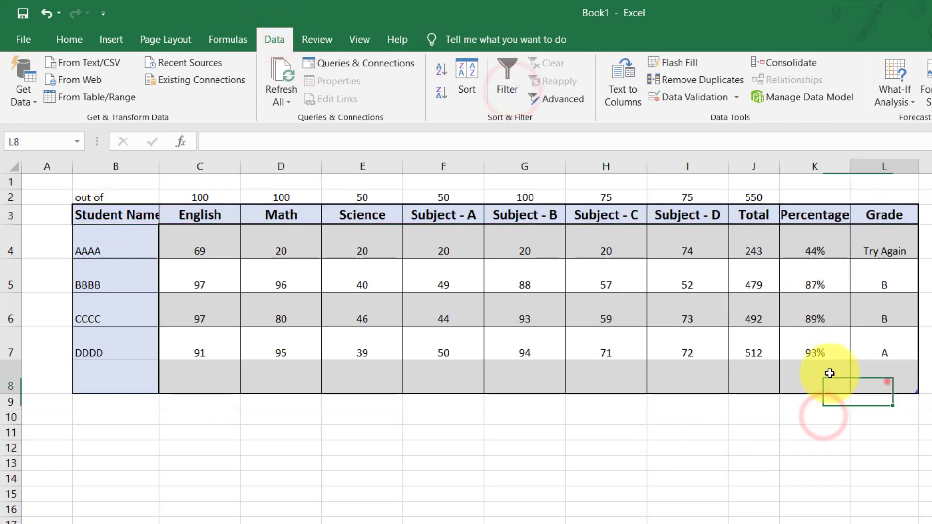
key("ctrl+a")
left_click(69, 39)
left_click(253, 70)
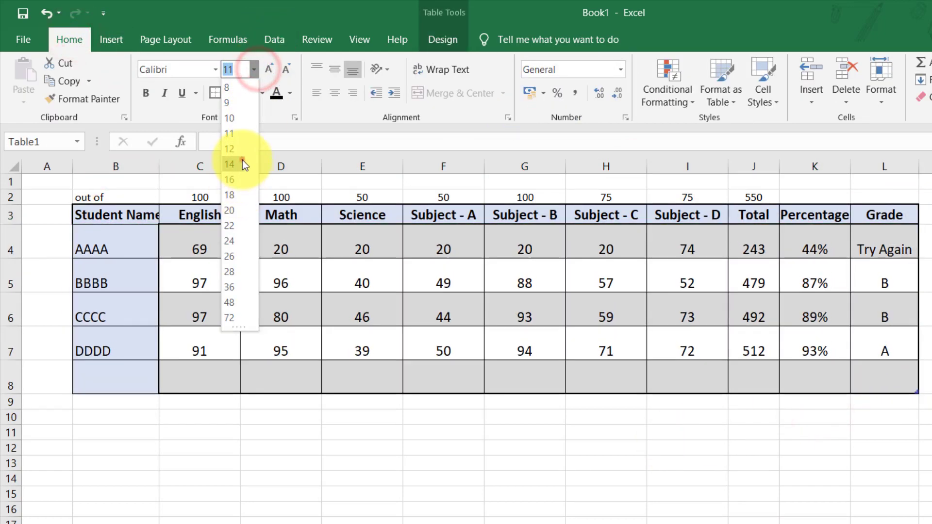
left_click(243, 164)
left_click(791, 468)
Step: Delete the empty row 8 at the end of the table
left_click(109, 378)
right_click(11, 386)
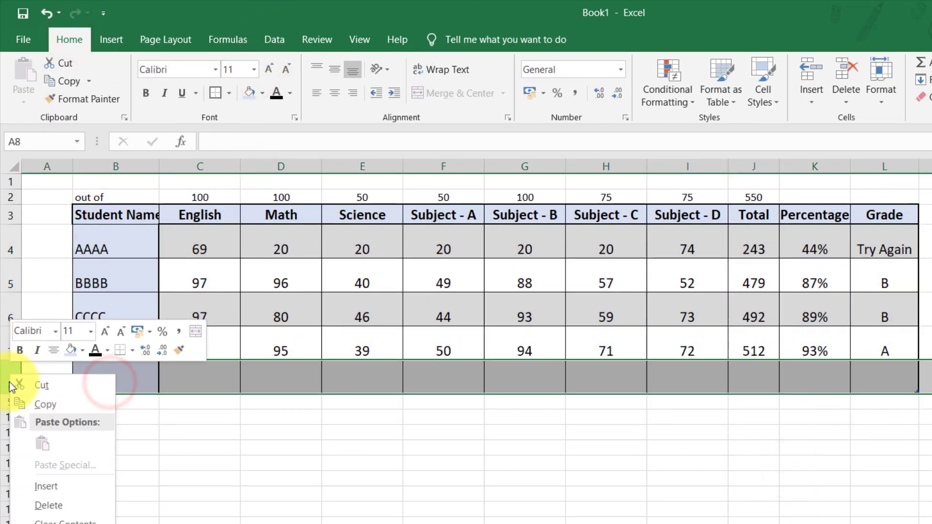
left_click(49, 505)
left_click(630, 470)
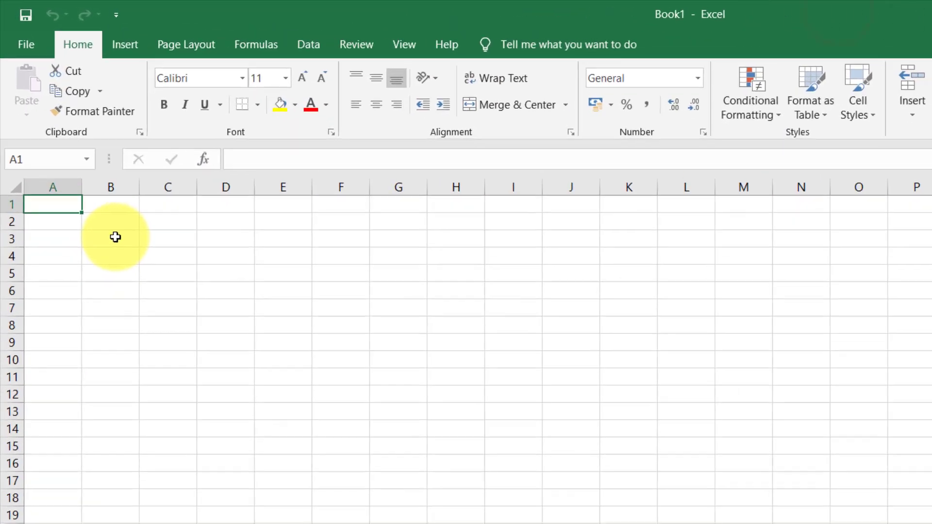
Step: Enter the heading "Student Name" in cell B3 of the blank sheet
left_click(115, 237)
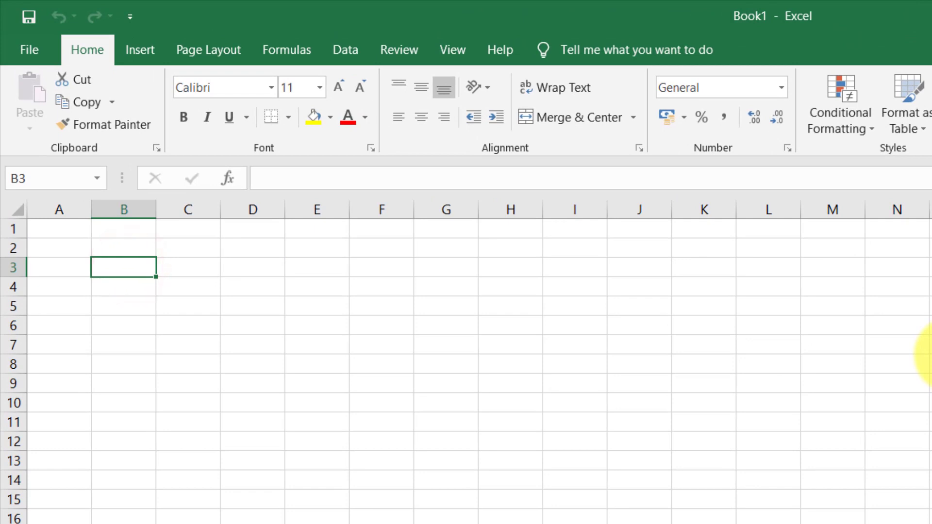
type("S")
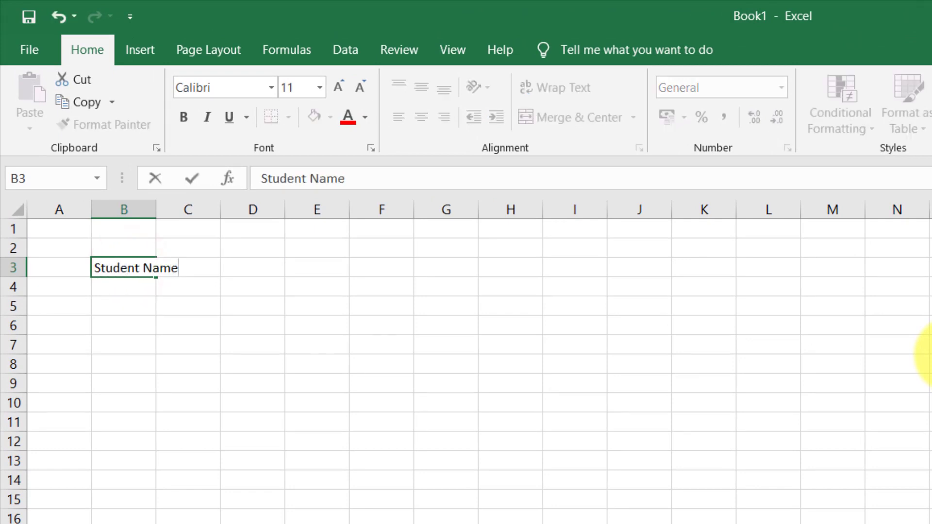
type("tudent Name")
key("Return")
key("Up")
key("Right")
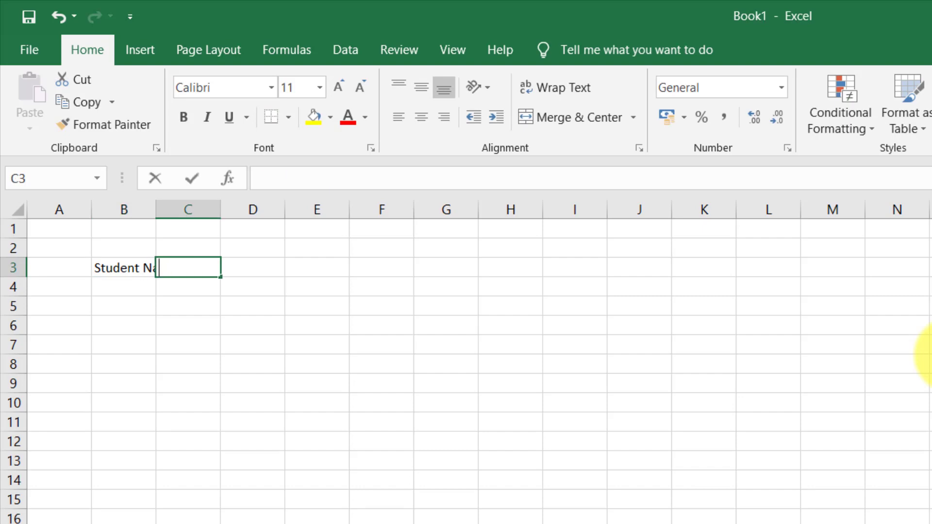
Step: Enter the subject headings English, Math and Science in cells C3 to E3
type("English")
key("Tab")
type("Math")
key("Tab")
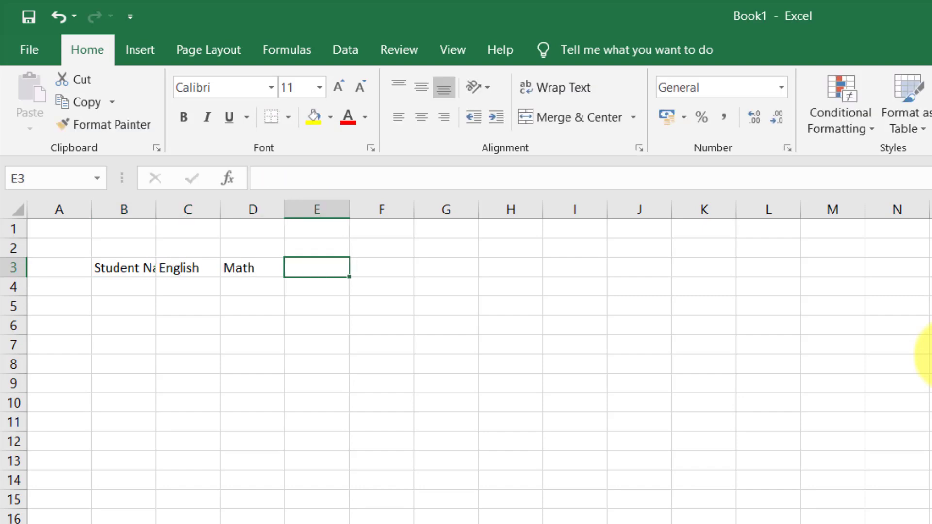
type("Scie")
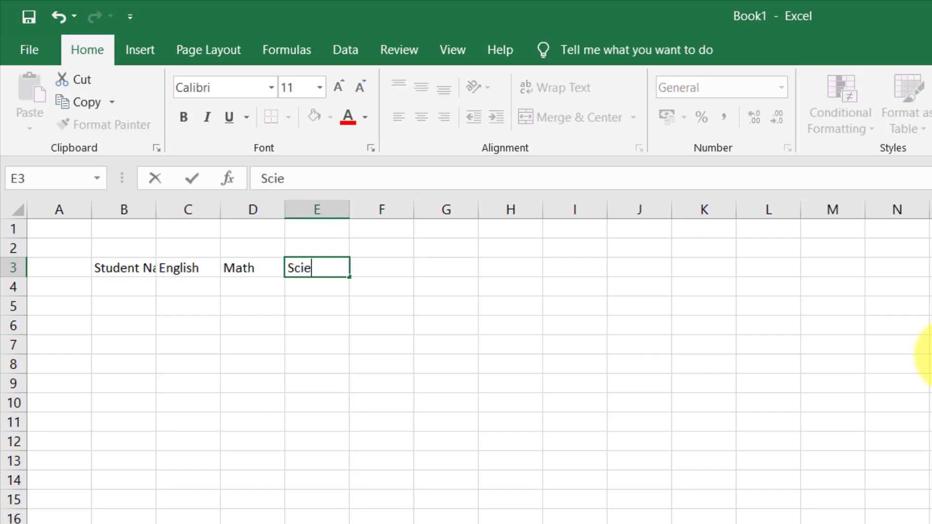
type("nce")
key("Tab")
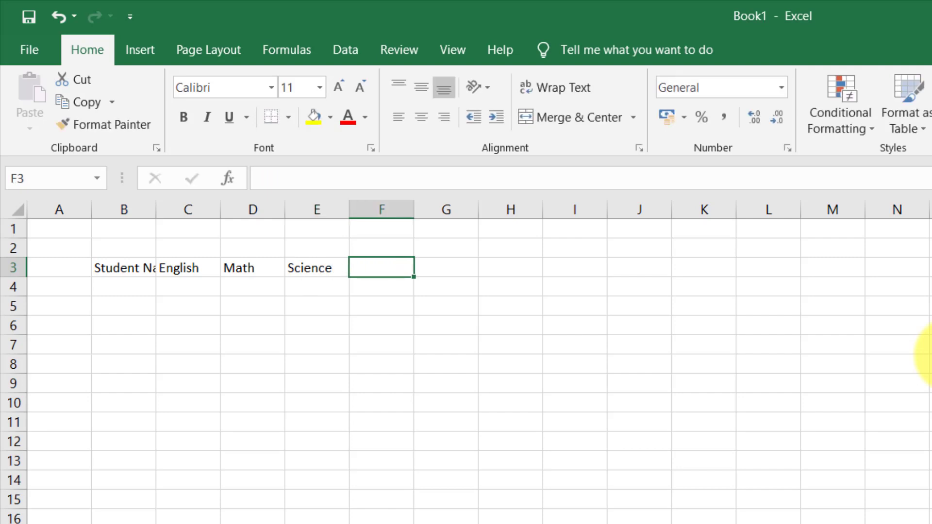
Step: Enter "Subject - A" in cell F3 and fill it across to cell I3
type("Subject - A")
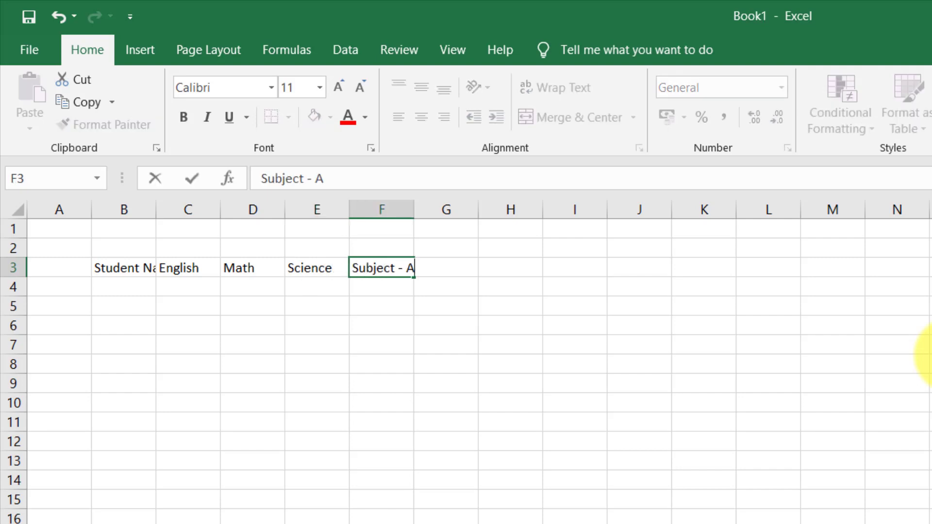
key("Tab")
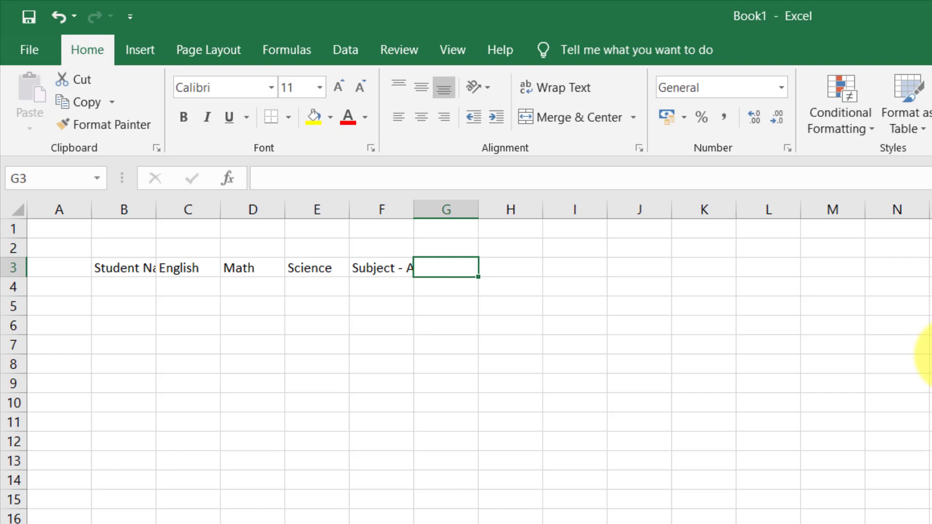
left_click(389, 266)
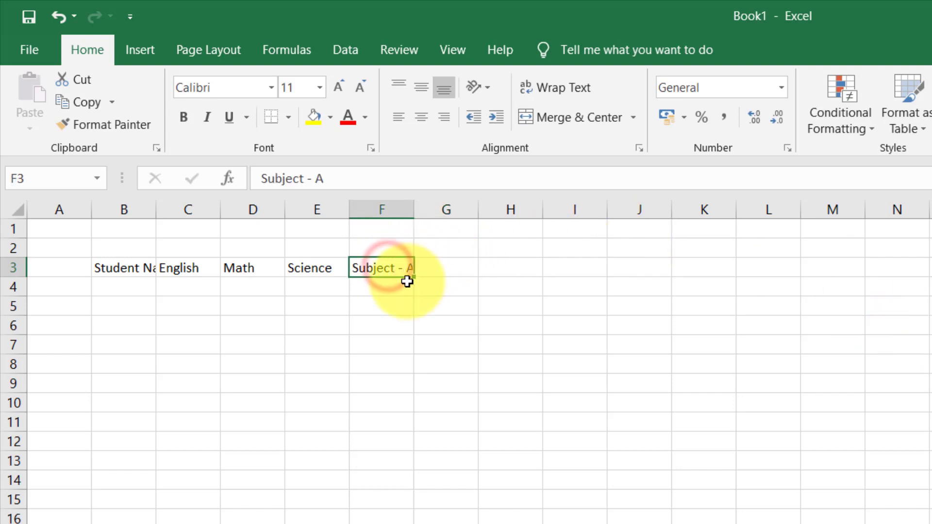
left_click_drag(413, 276, 607, 285)
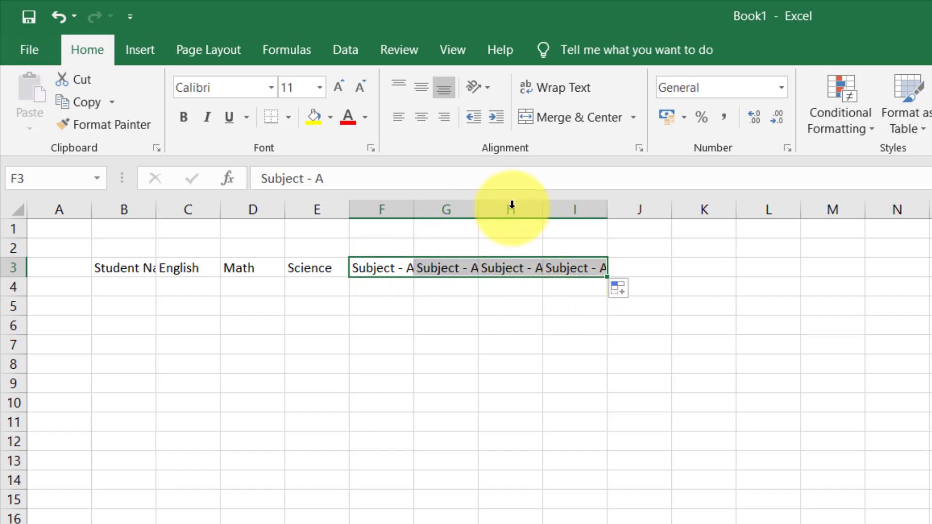
Step: Widen columns B through I equally so that every row 3 heading fits in its cell
left_click_drag(574, 210, 98, 241)
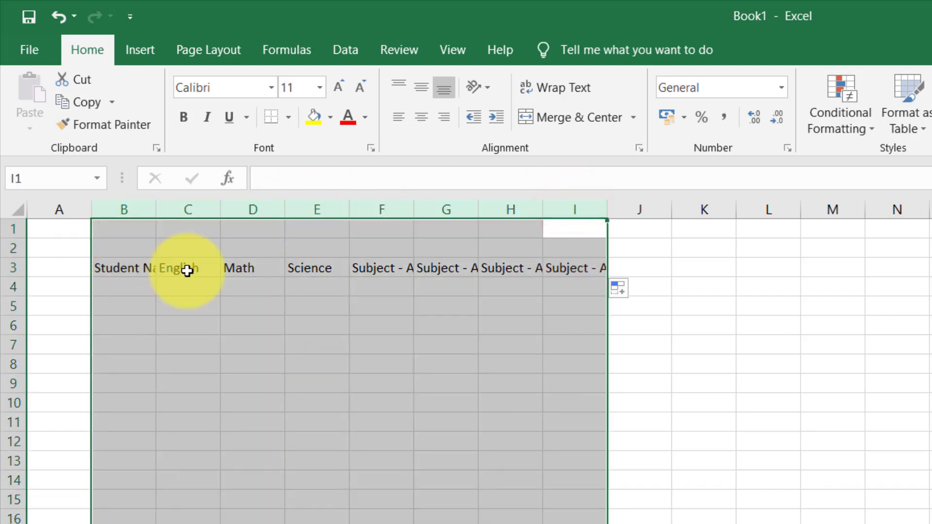
left_click_drag(545, 215, 604, 216)
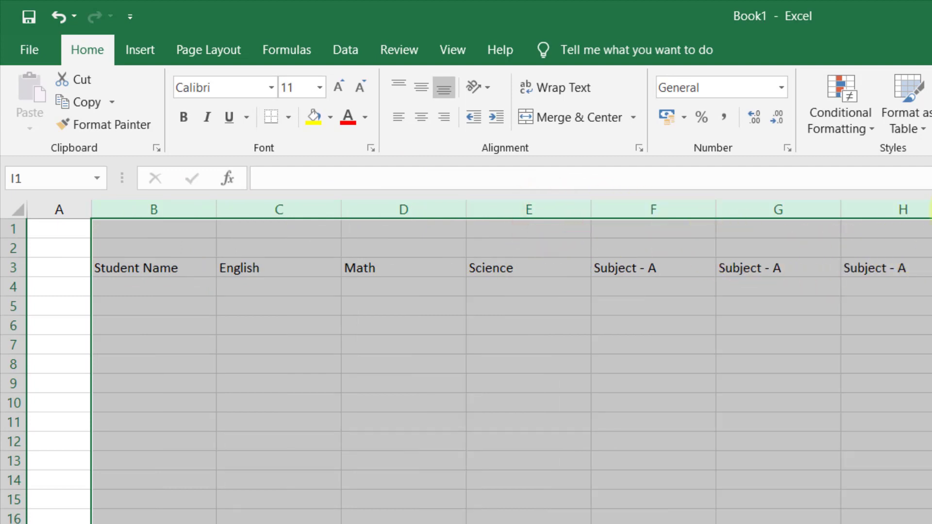
left_click_drag(931, 213, 931, 212)
Step: Center the contents of columns C through I horizontally
left_click_drag(870, 210, 278, 197)
left_click(421, 116)
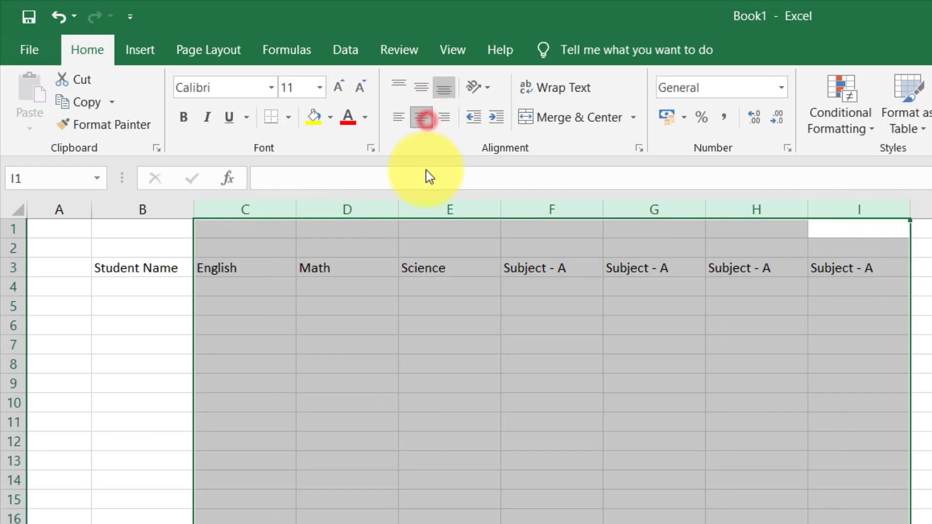
left_click(595, 293)
Step: Change the headings in G3, H3 and I3 to "Subject - B", "Subject - C" and "Subject - D"
left_click(649, 268)
key("F2")
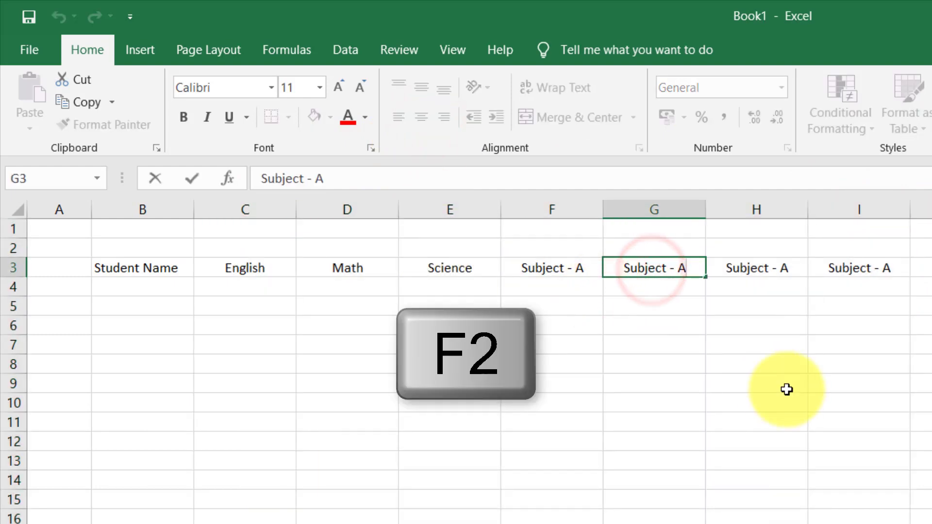
key("Tab")
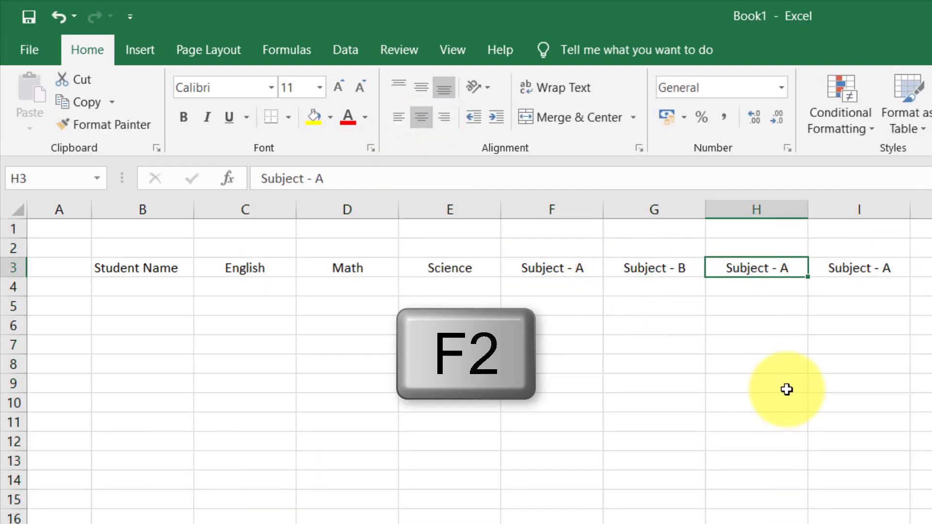
key("F2")
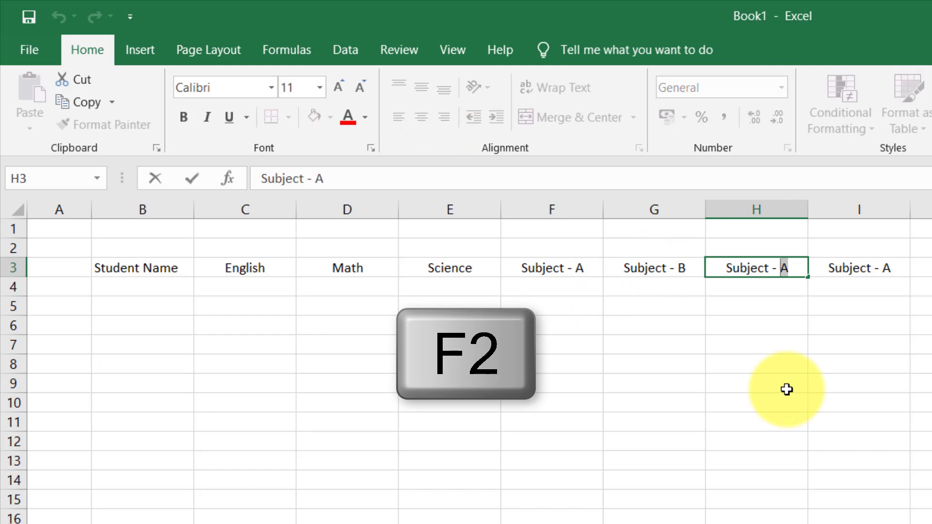
type("C")
key("Tab")
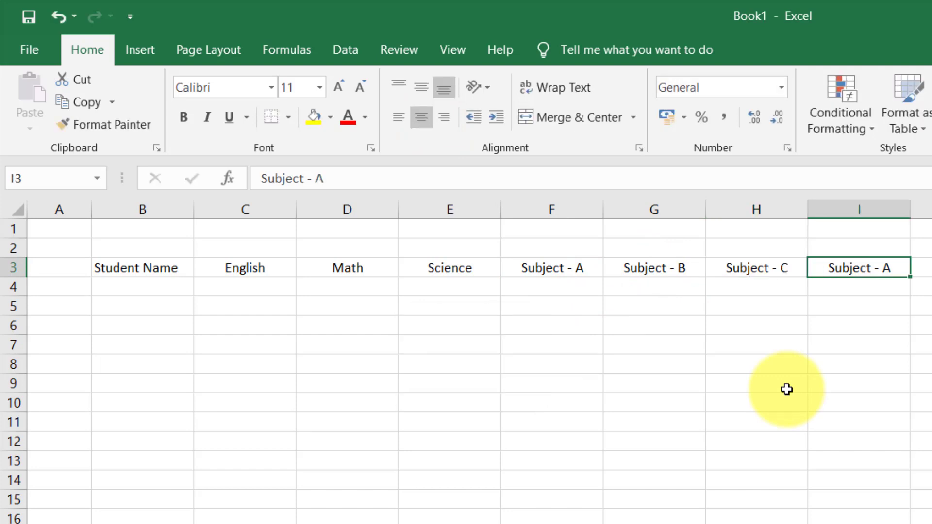
key("F2")
key("shift+Left")
type("D")
key("Return")
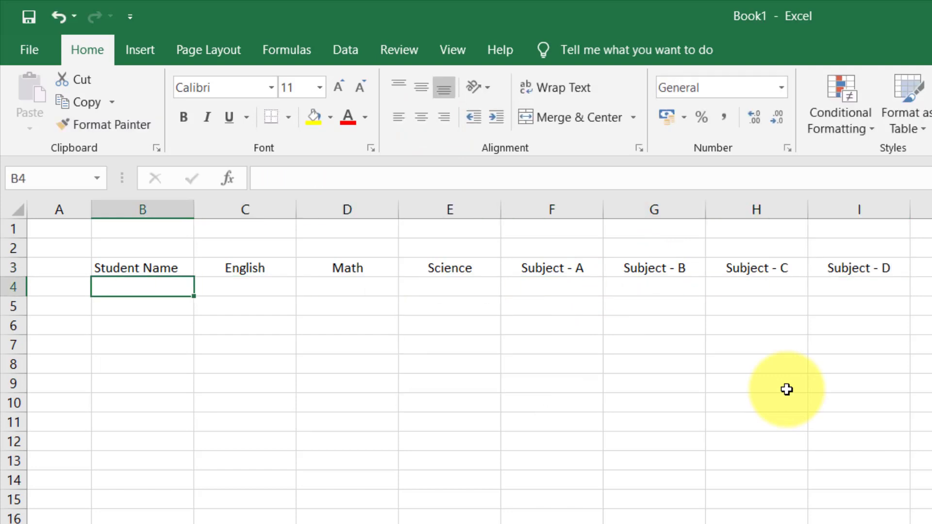
Step: Enter the placeholder student names AAAA, BBBB, CCCC and DDDD in cells B4 to B7
type("AAAA")
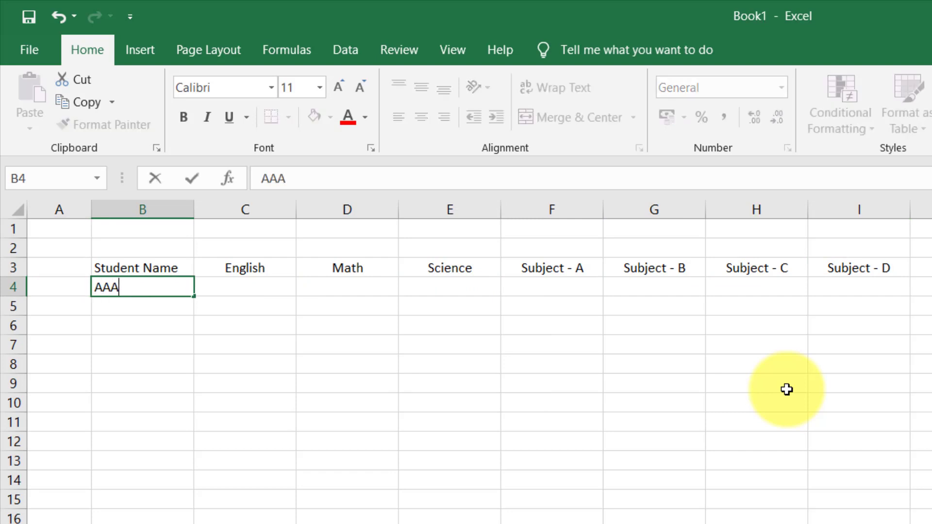
key("Return")
type("BBBB")
key("Return")
type("CCCC")
key("Return")
type("D")
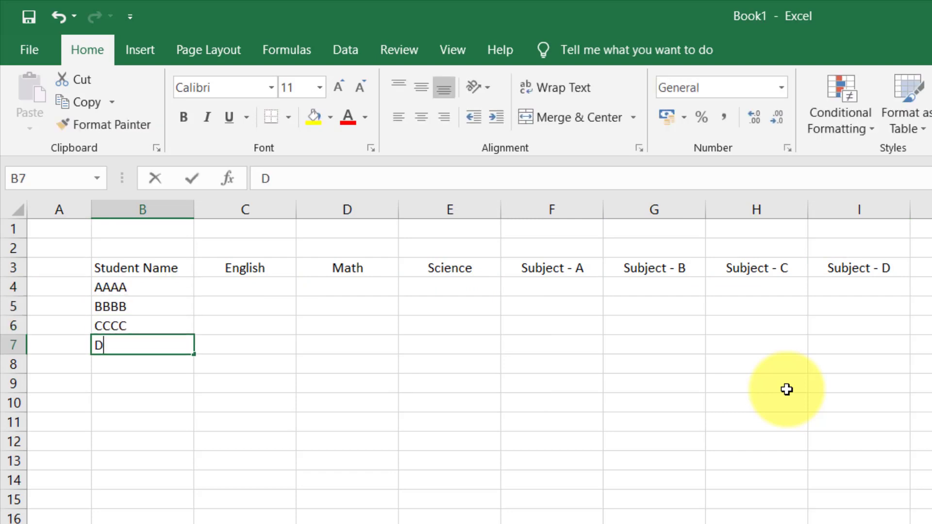
type("DDD")
key("Return")
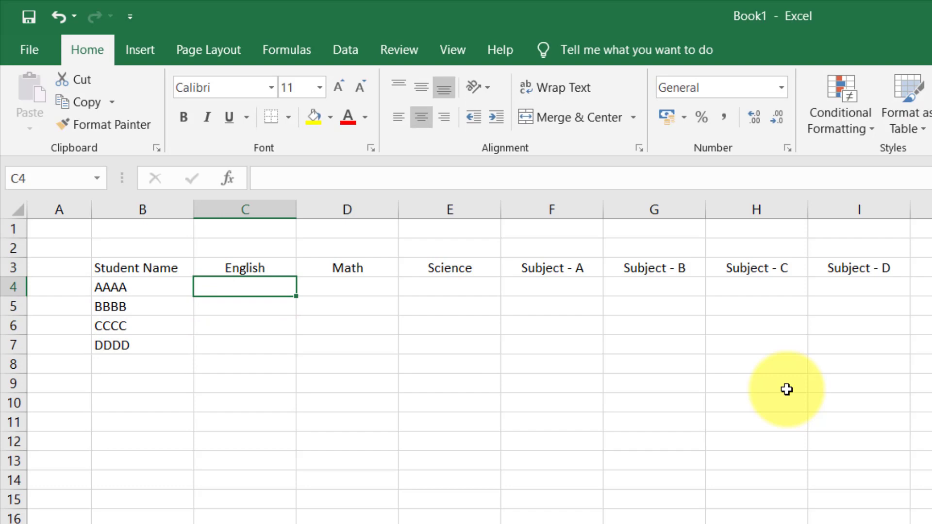
Step: Enter the label "out of" in cell B2 above the Student Name heading
key("Left")
key("Up")
key("Up")
type("out of")
key("Tab")
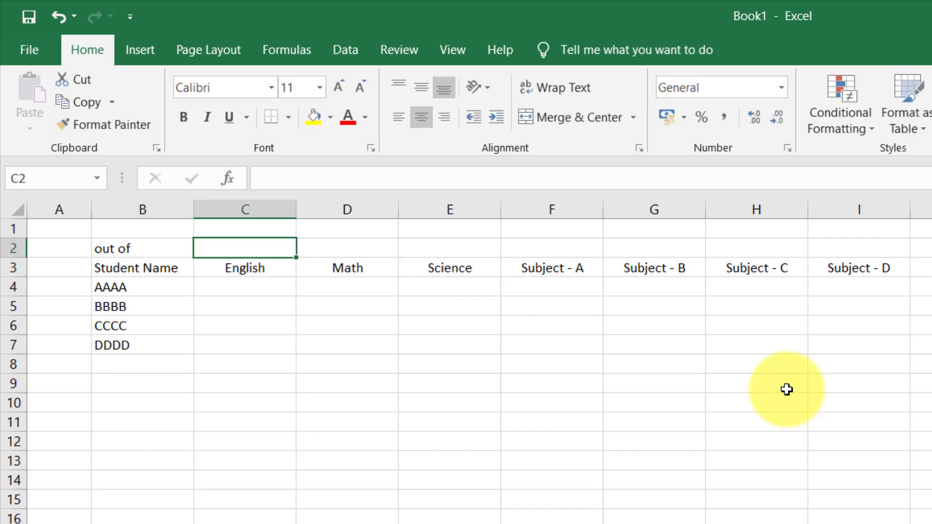
Step: Enter the maximum marks 100, 100, 50, 50 and 100 in cells C2 to G2
type("100")
key("Tab")
type("100")
key("Tab")
type("50")
key("Tab")
type("50")
key("Tab")
type("100")
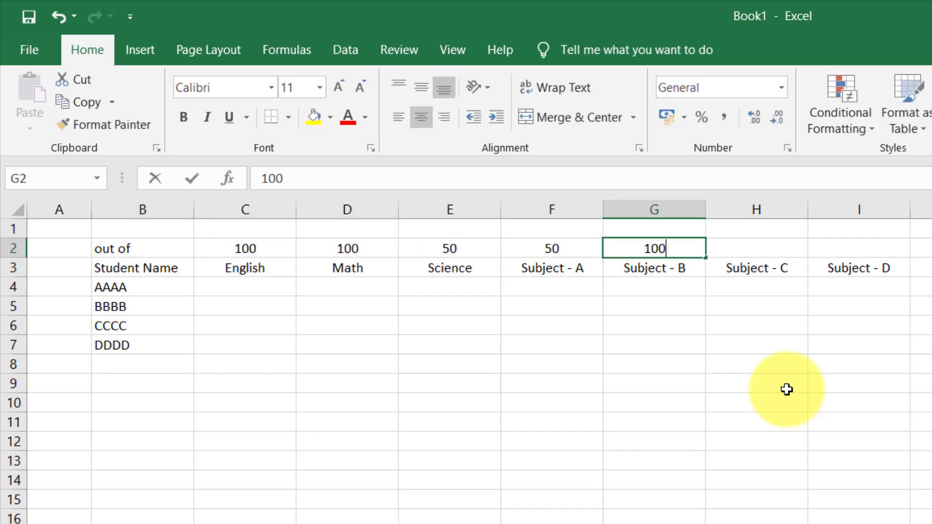
Step: Enter the maximum mark 75 for both Subject - C and Subject - D in cells H2 and I2
key("Tab")
type("10")
key("Tab")
key("shift+Tab")
type("75")
key("Tab")
type("75")
key("Return")
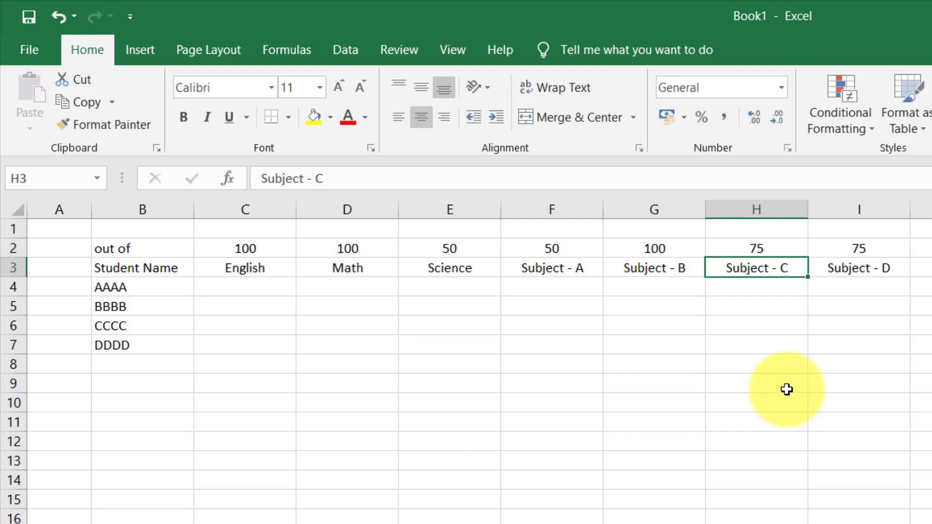
Step: Enter the formula =RANDBETWEEN(50,C2) in cell C4 to generate a random English mark for AAAA
key("Down")
key("Left")
key("Left")
key("Left")
key("Left")
key("Left")
type("=ra")
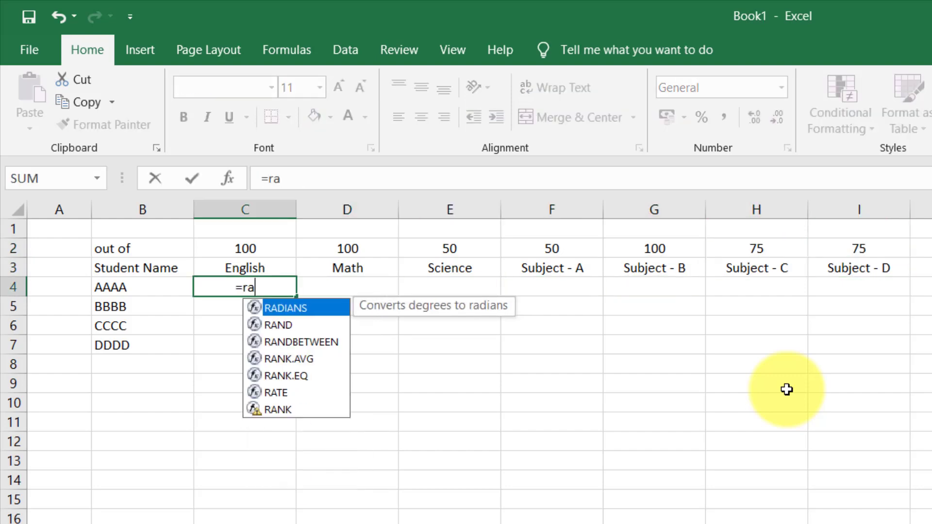
key("Down")
key("Down")
key("Tab")
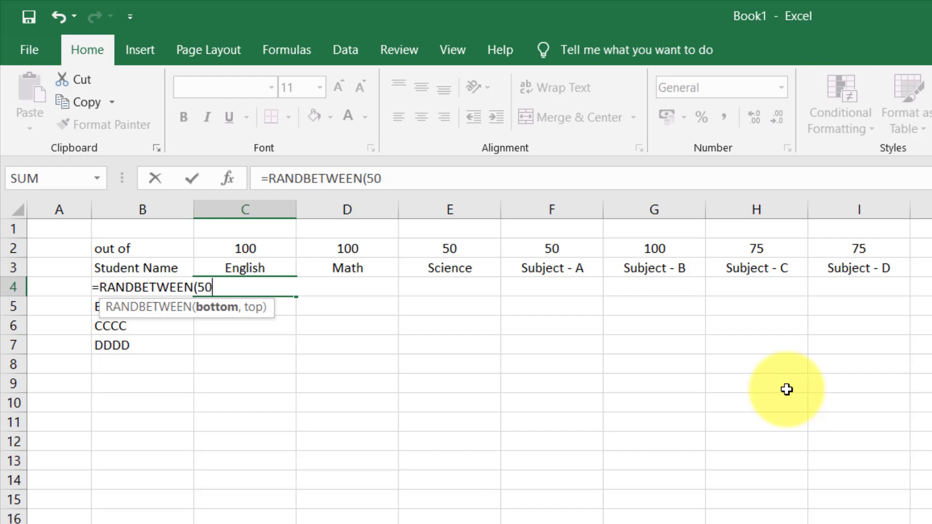
type("50,")
key("Up")
key("Up")
key("Up")
key("Down")
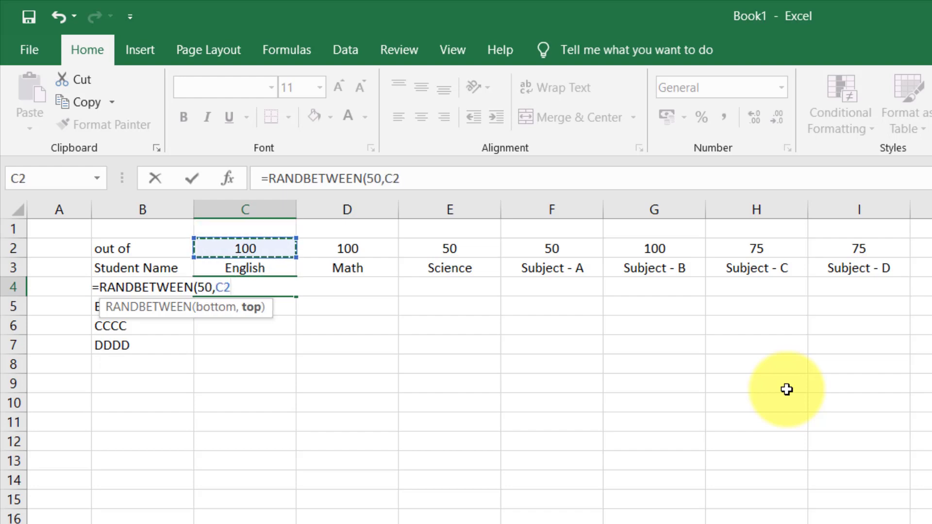
type(")")
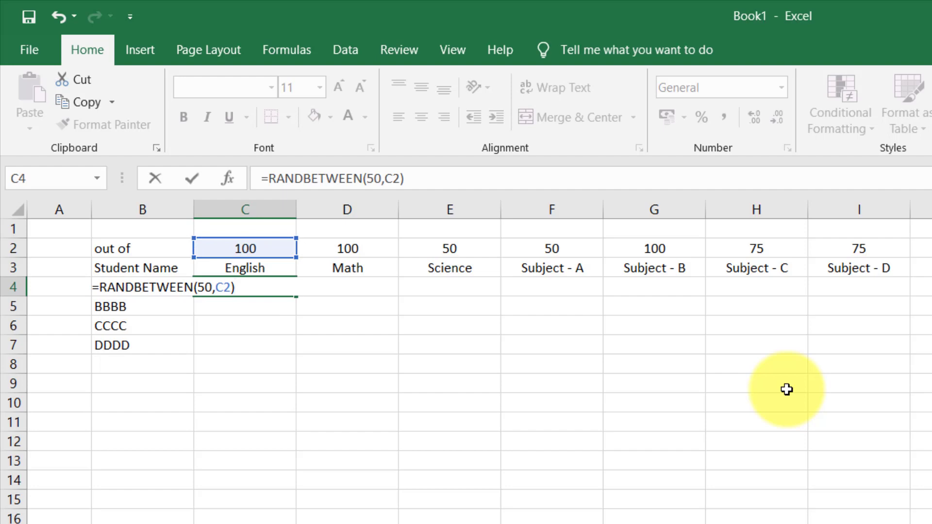
key("Return")
key("Up")
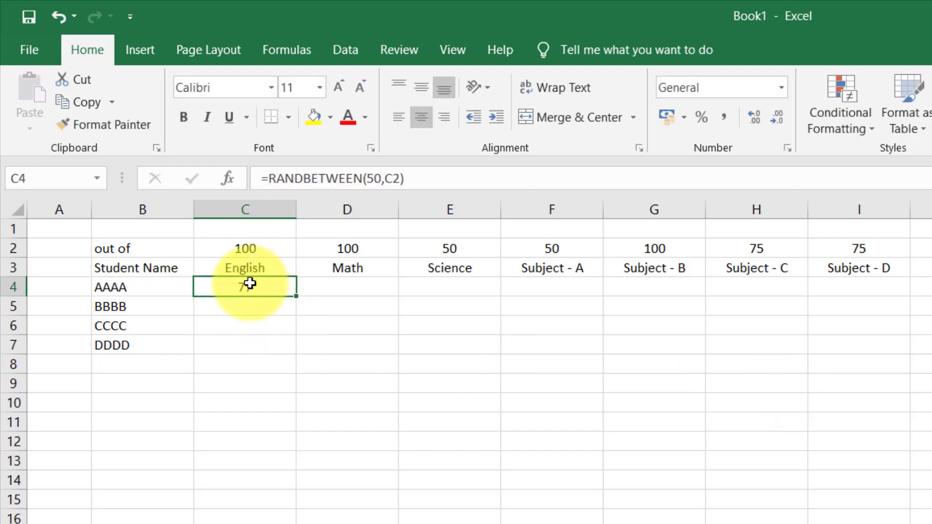
Step: Make the C2 reference in cell C4's formula absolute so it reads =RANDBETWEEN(50,$C$2)
left_click(370, 178)
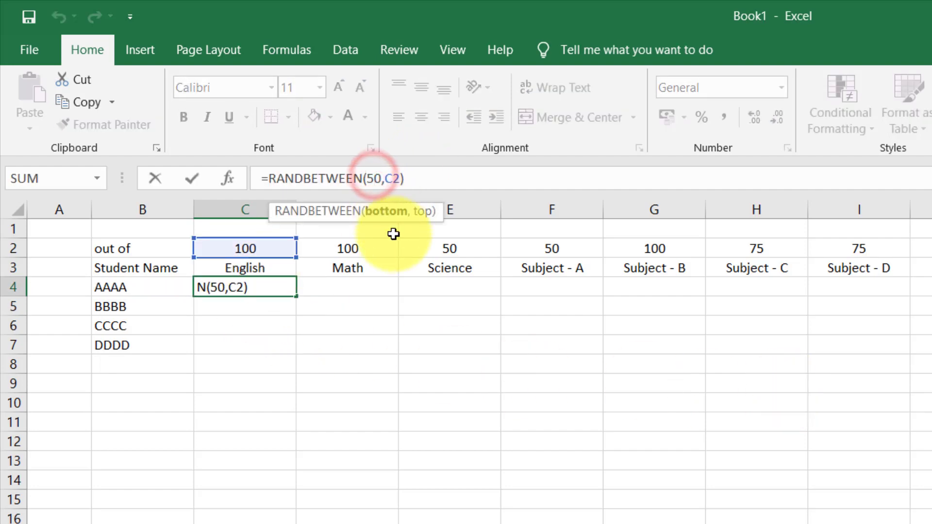
key("Return")
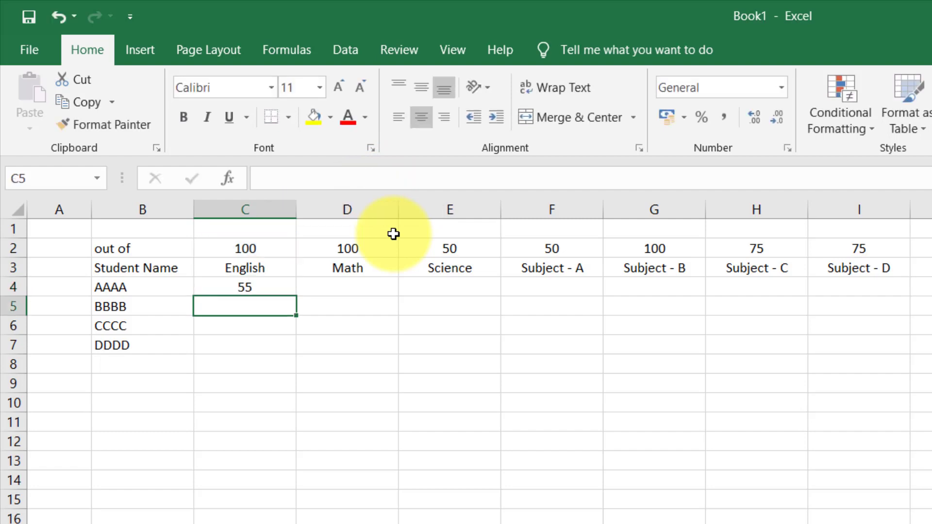
key("Up")
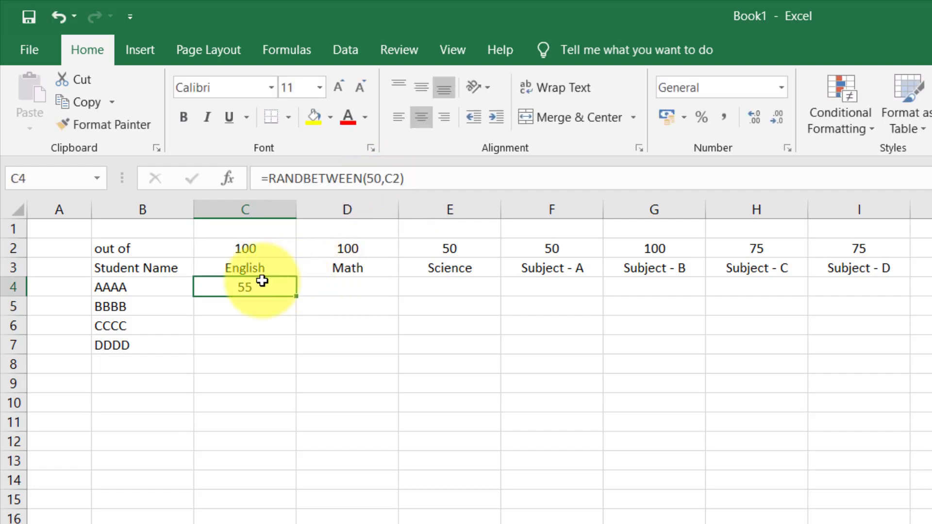
left_click(391, 178)
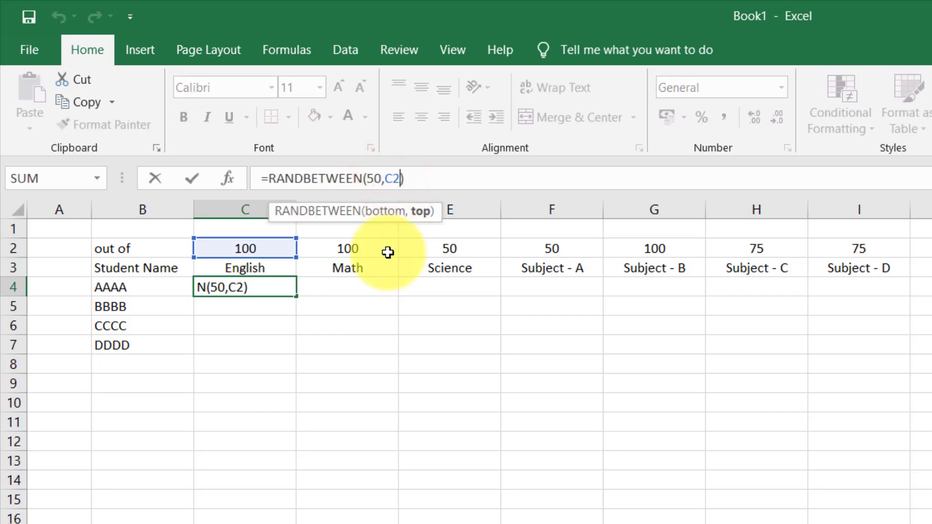
key("Return")
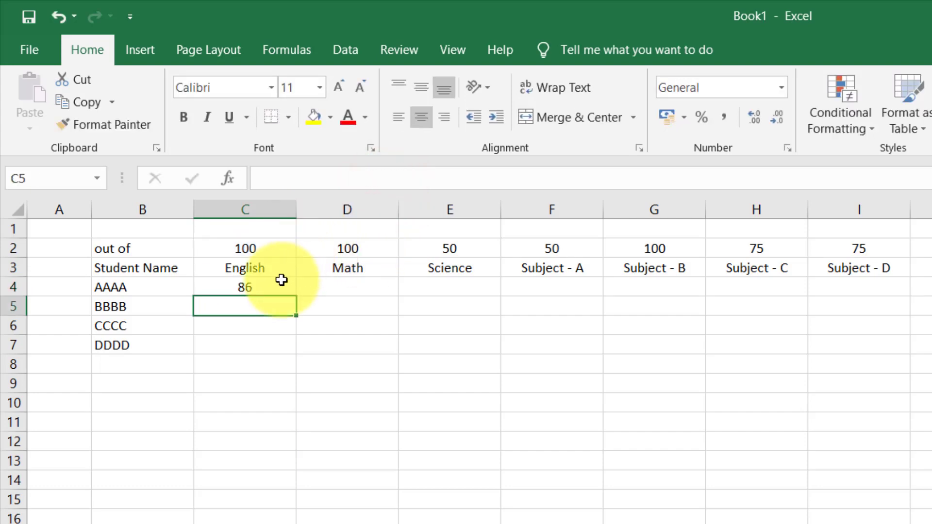
Step: Copy the English mark formula from C4 to Math in D4 and Subject - B in G4
left_click(276, 289)
left_click_drag(304, 301, 375, 308)
left_click(369, 286)
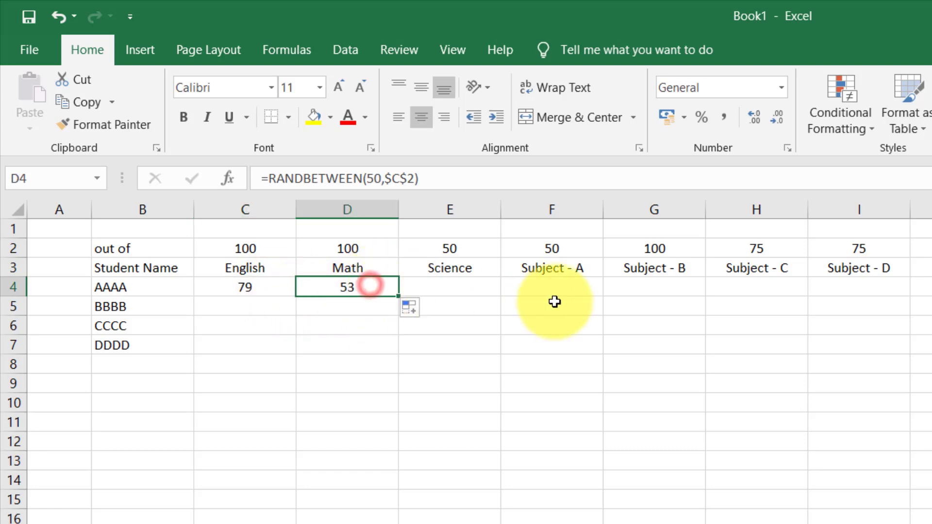
key("ctrl+c")
left_click(651, 288)
key("ctrl+v")
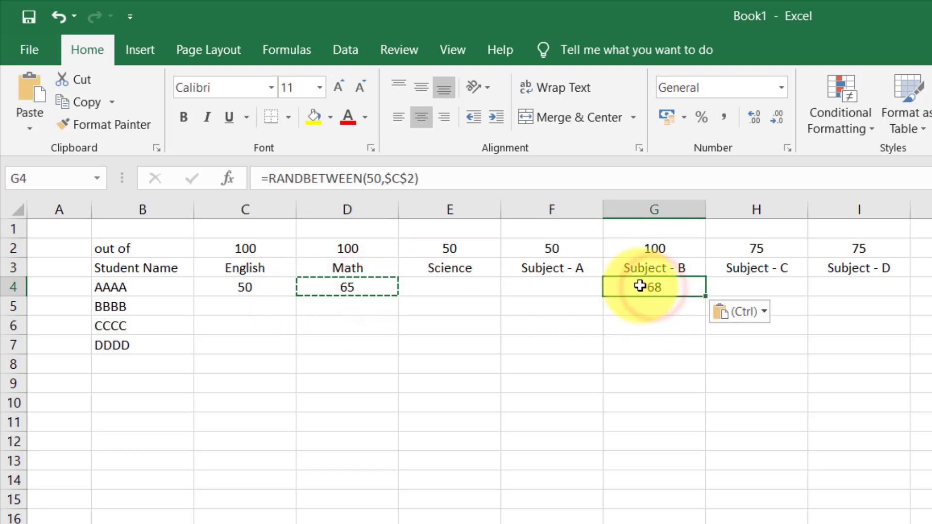
Step: Enter the formula =RANDBETWEEN(30,E2) in cell E4 to generate a random Science mark for AAAA
left_click(464, 286)
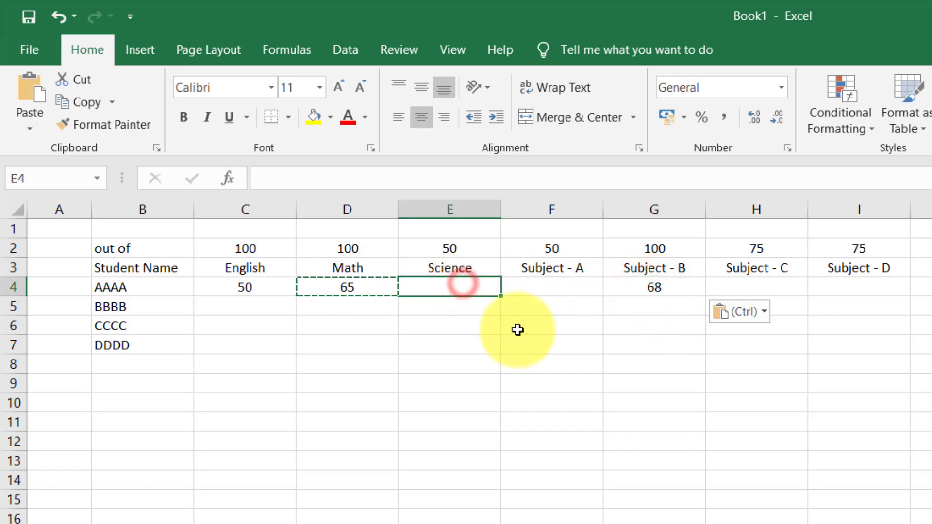
type("=ran")
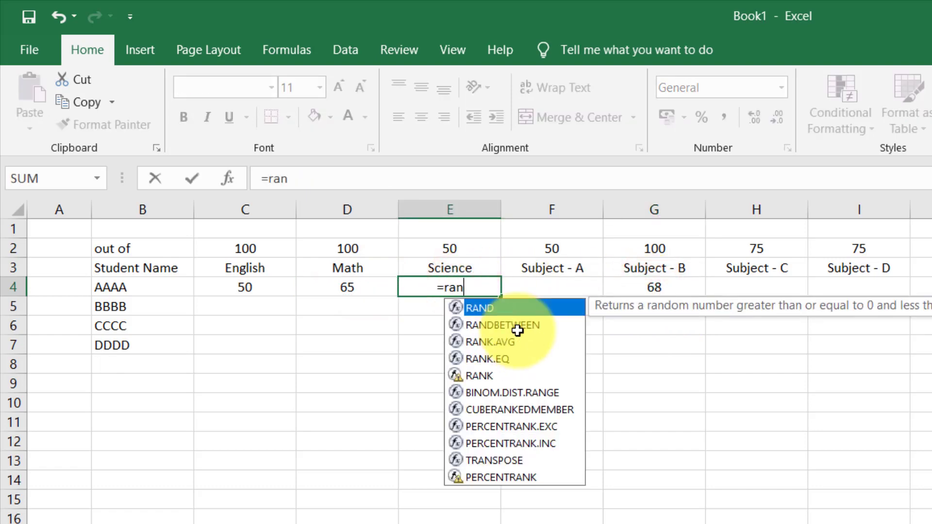
key("Down")
key("Tab")
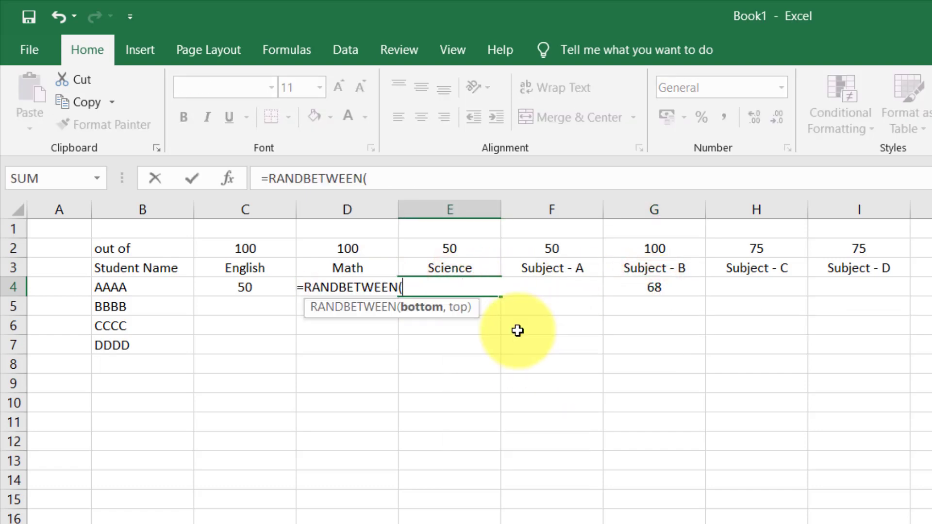
type("30,")
key("Up")
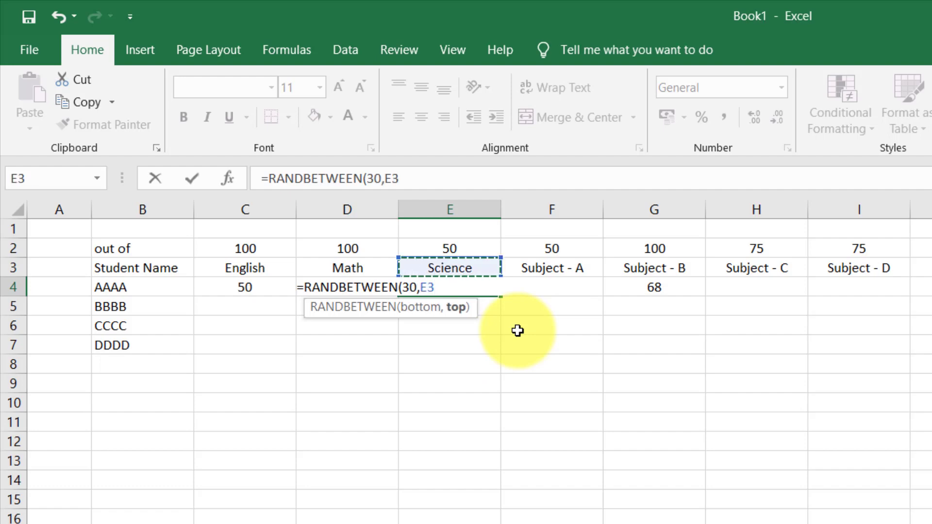
key("Up")
key("ctrl+Return")
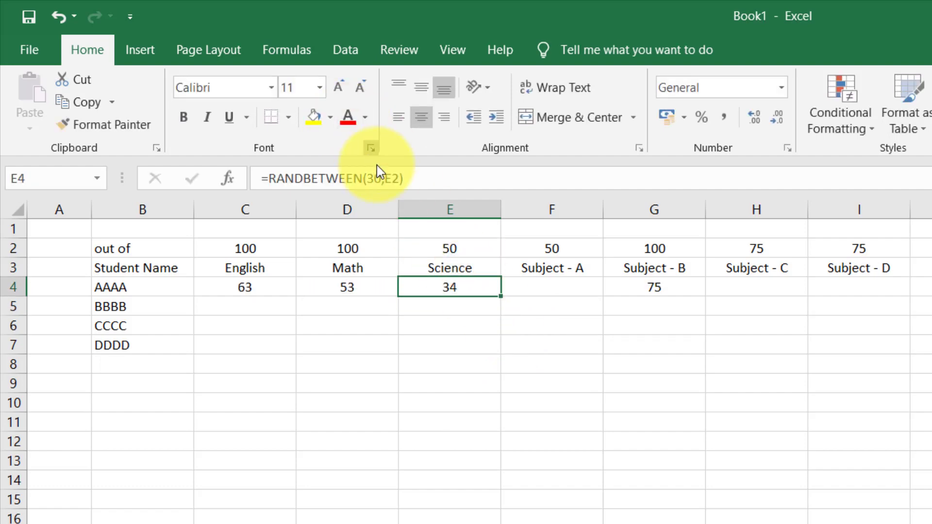
Step: Make the E2 reference in the Science mark formula absolute so it reads =RANDBETWEEN(30,$E$2)
left_click(394, 180)
key("F4")
key("Return")
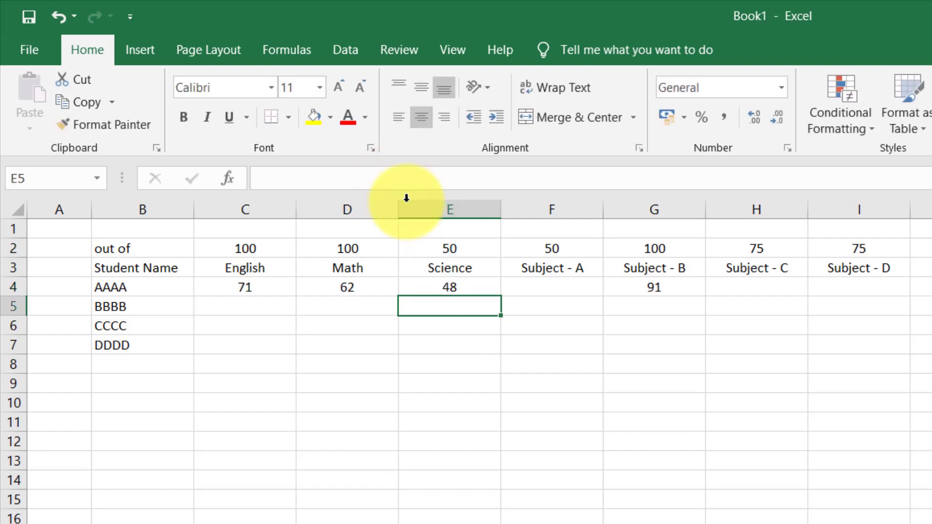
Step: Fill the E4 formula into F4 and the G4 formula across H4 and I4
key("Up")
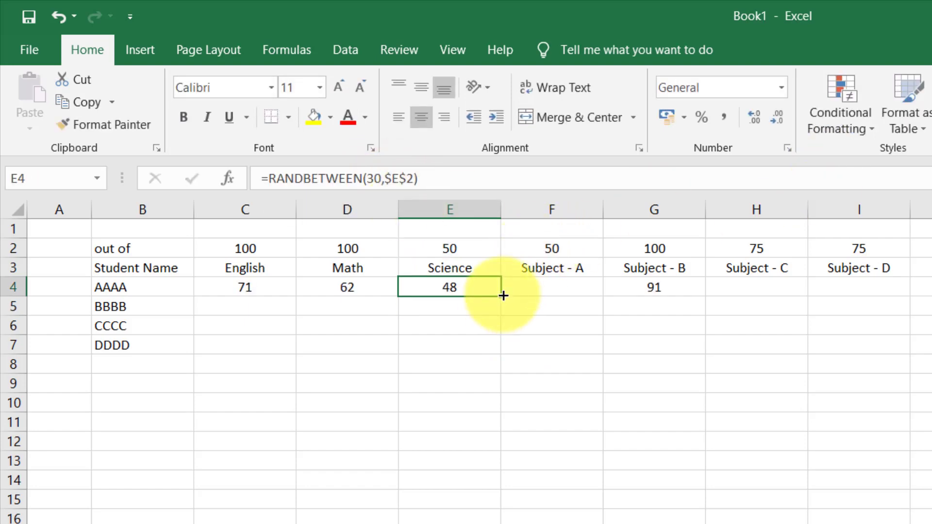
left_click_drag(503, 296, 563, 287)
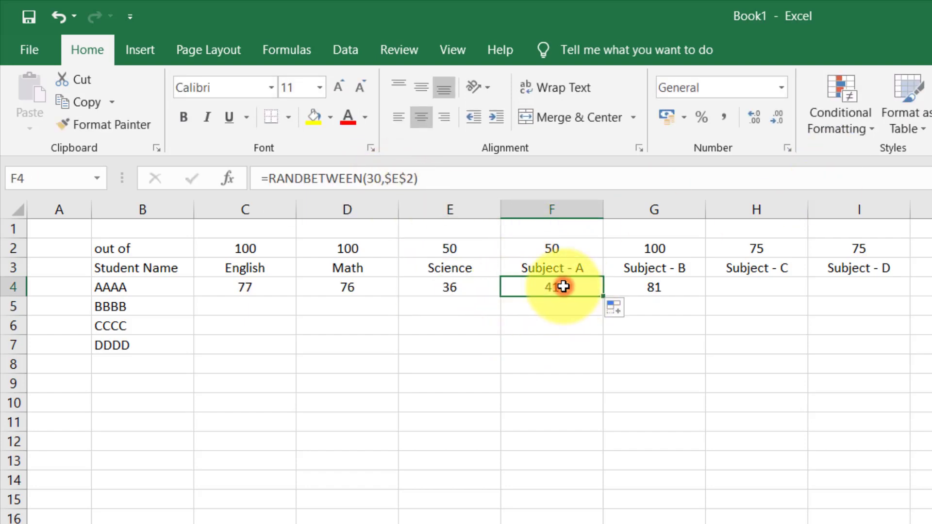
left_click(672, 287)
left_click_drag(706, 296, 849, 304)
Step: Examine which maximum-mark cell the formulas in H4, I4, C4 and D4 refer to
left_click(761, 292)
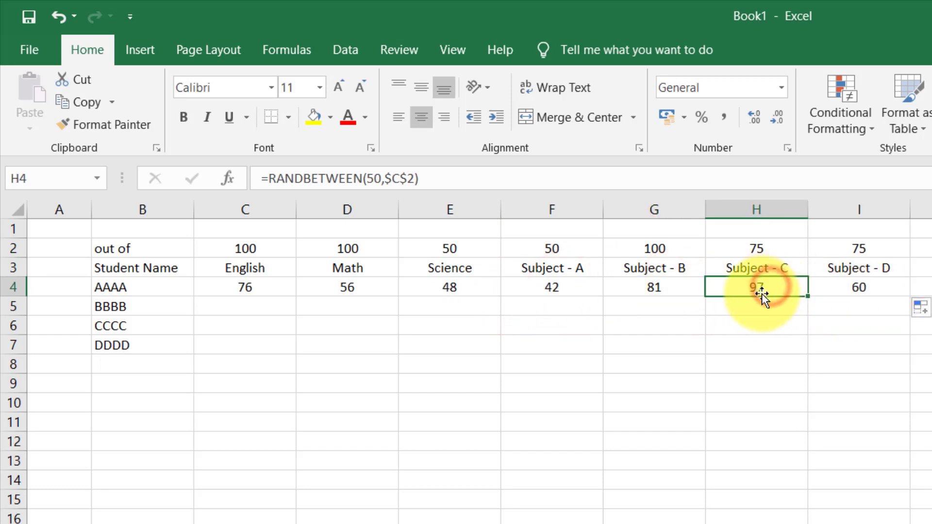
left_click(481, 183)
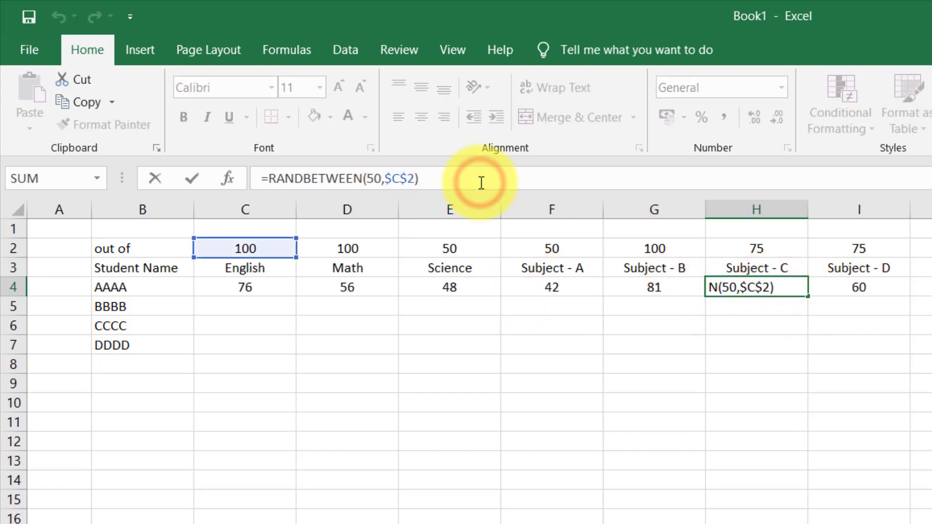
left_click(859, 286)
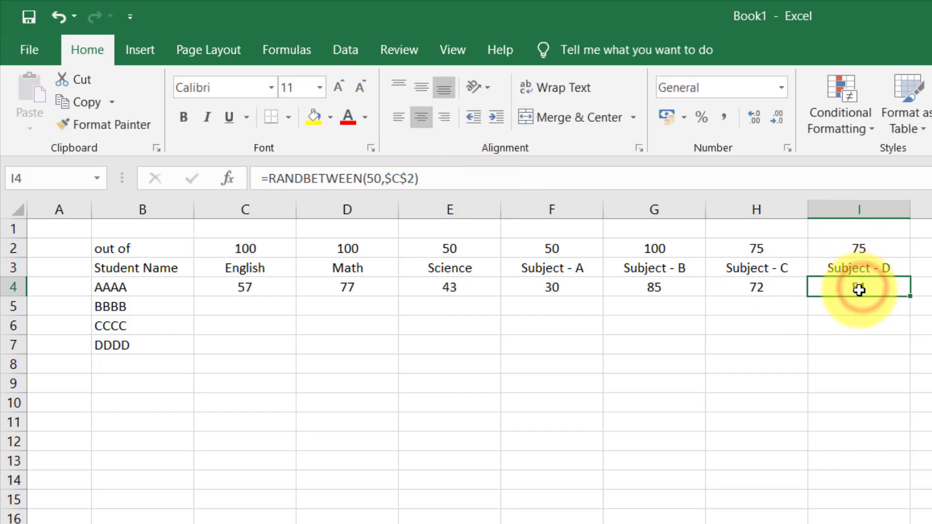
double_click(859, 289)
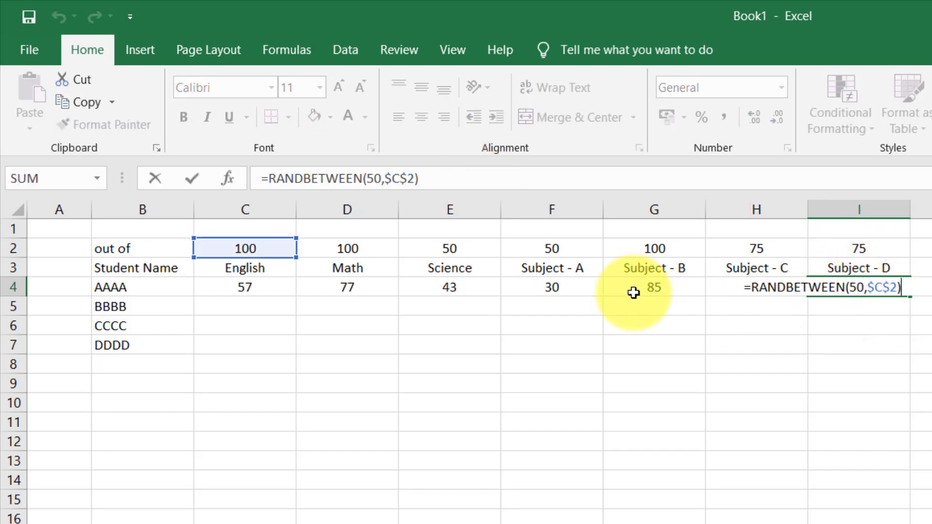
key("ctrl+Return")
left_click(248, 291)
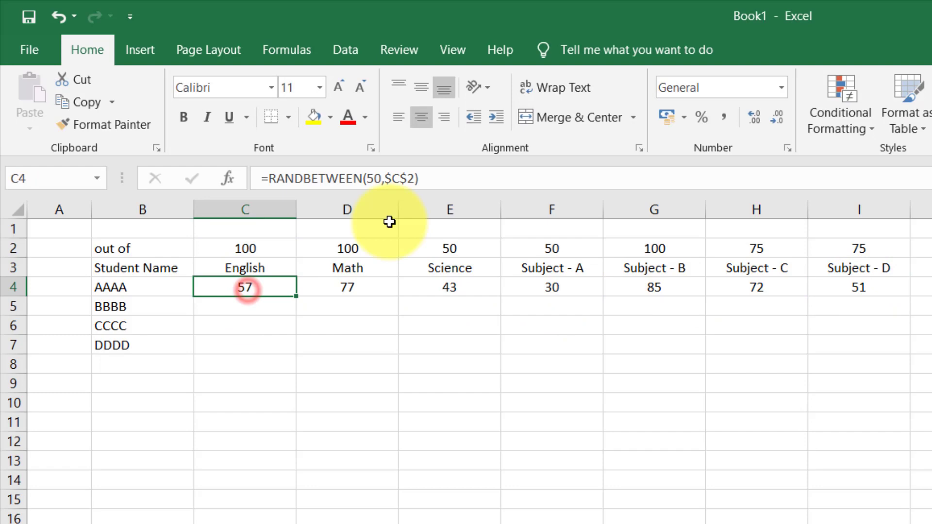
left_click(439, 178)
key("ctrl+Return")
left_click(358, 287)
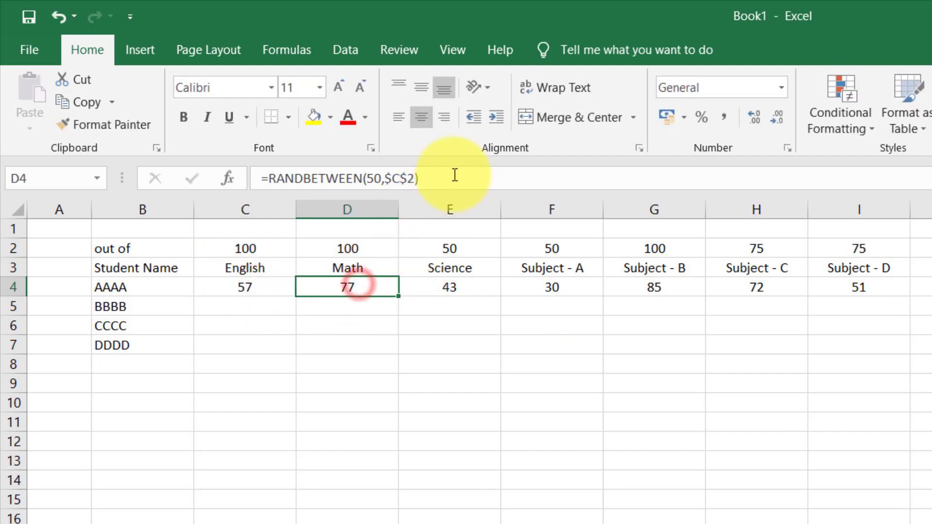
left_click(459, 178)
key("ctrl+Return")
Step: Change the English mark formula in C4 to the row-locked reference =RANDBETWEEN(50,C$2)
left_click(267, 288)
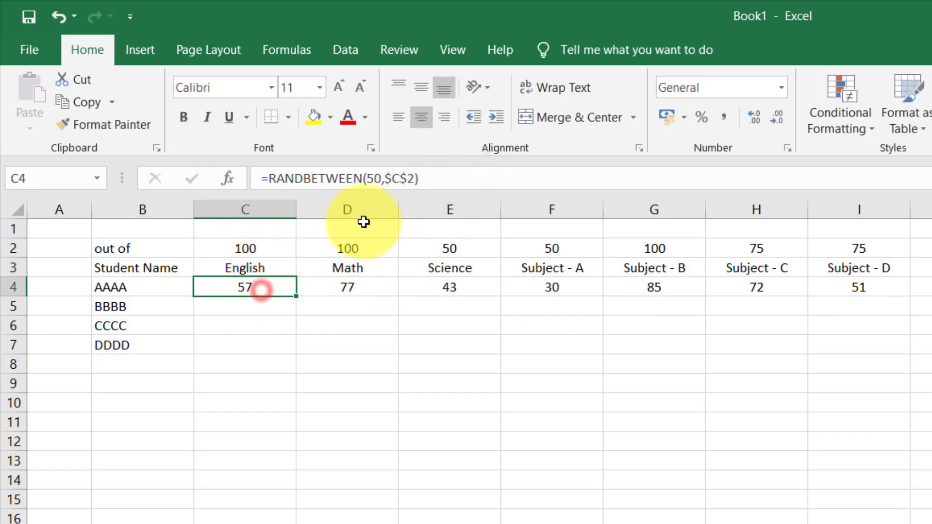
left_click(408, 178)
key("F4")
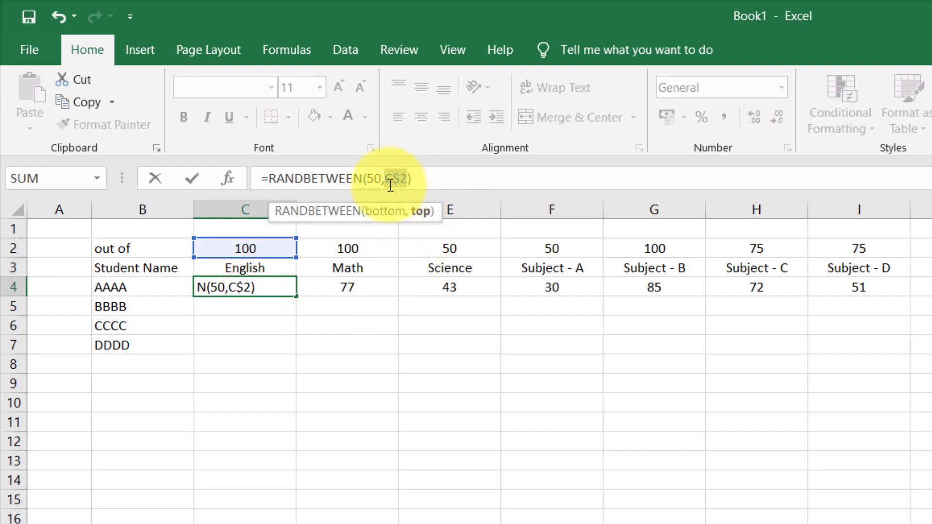
key("Return")
key("Up")
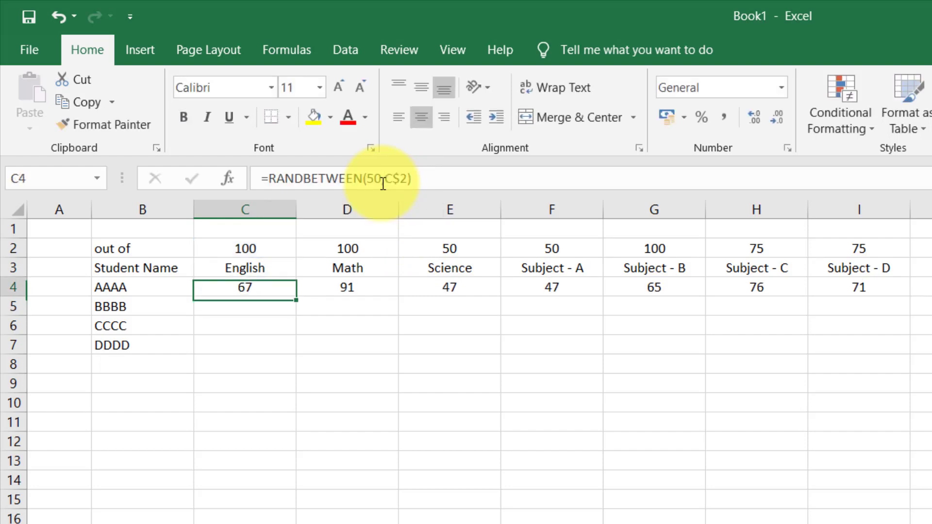
Step: Copy the C4 formula to the AAAA marks in D4, G4, H4 and I4
key("ctrl+c")
key("Right")
key("Right")
key("ctrl+v")
key("Right")
key("Right")
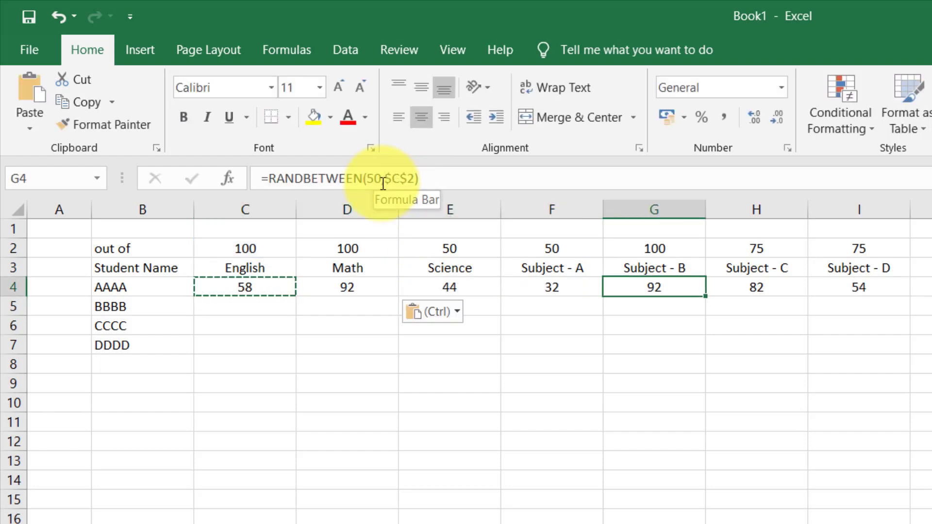
key("Right")
key("ctrl+v")
key("Right")
key("ctrl+v")
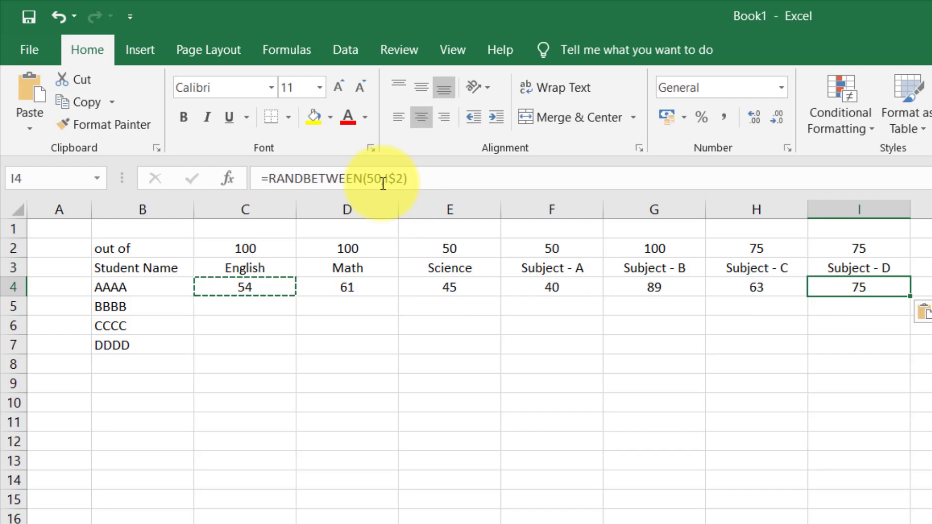
Step: Check the maximum-mark references of the formulas in I4, H4, G4 and E4
key("F2")
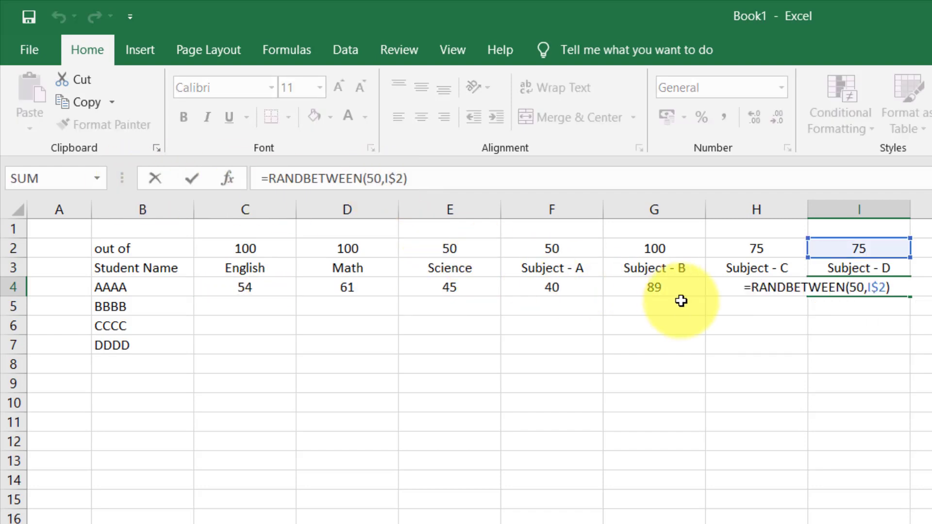
key("Escape")
key("Left")
key("F2")
key("Escape")
key("Left")
key("F2")
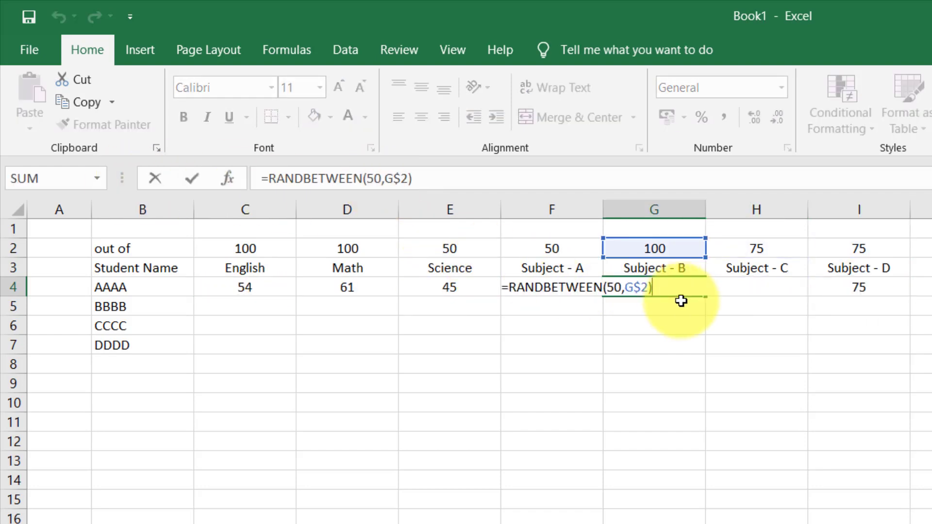
key("Escape")
key("Left")
key("Left")
key("F2")
key("Escape")
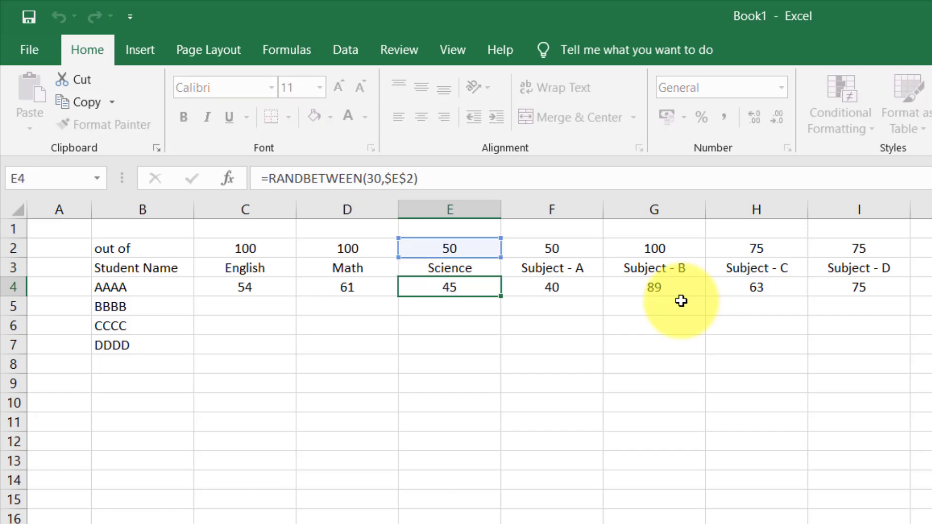
key("F2")
key("Escape")
Step: Change the Science mark formula in E4 to the row-locked reference =RANDBETWEEN(30,E$2)
key("Right")
key("Left")
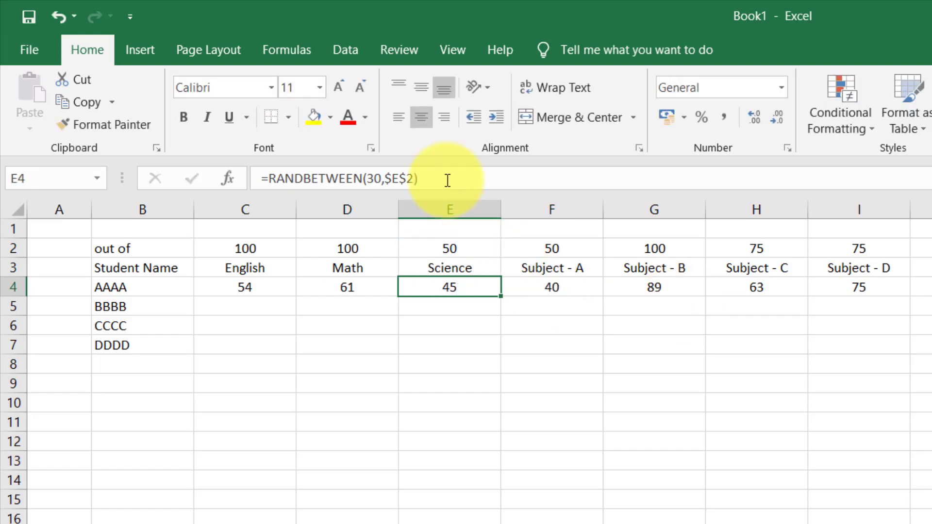
left_click(391, 179)
key("F4")
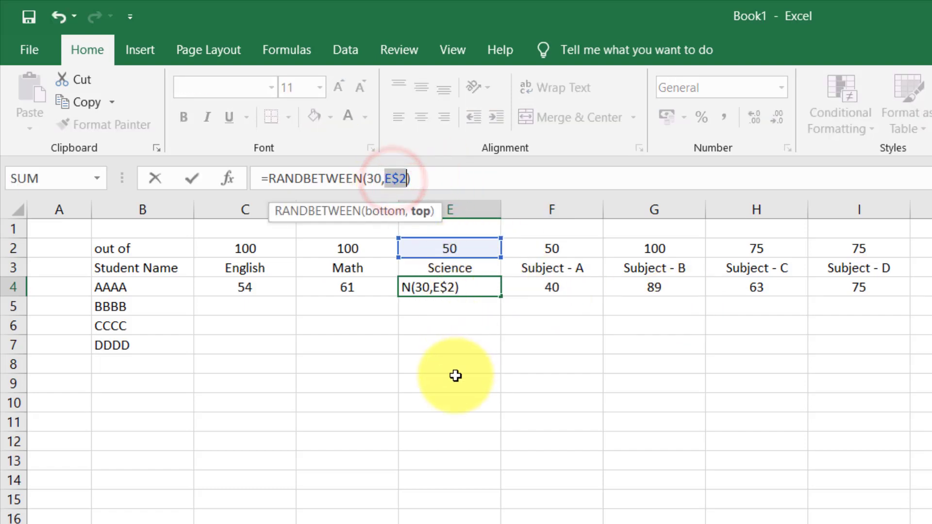
key("Return")
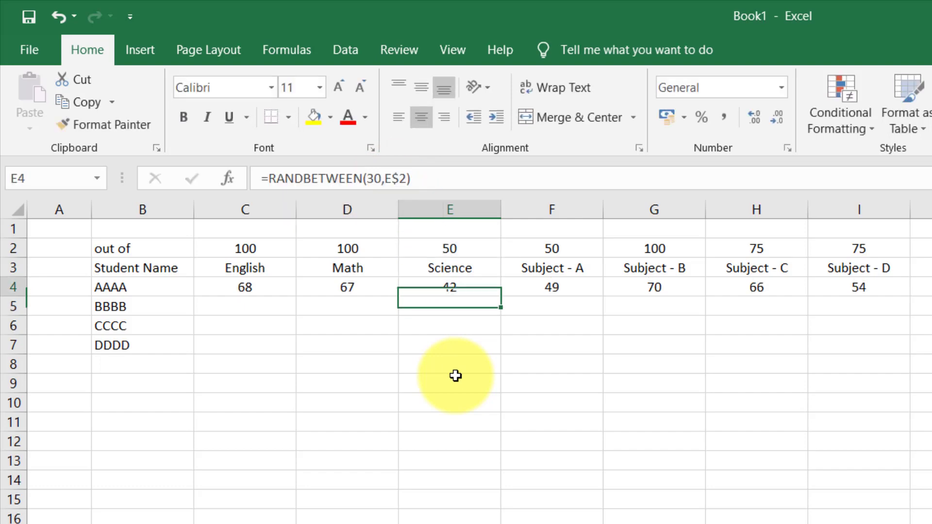
Step: Copy the E4 formula to Subject - A in F4 and check the cell references in both formulas
key("ctrl+c")
key("Right")
key("ctrl+v")
key("Return")
key("Up")
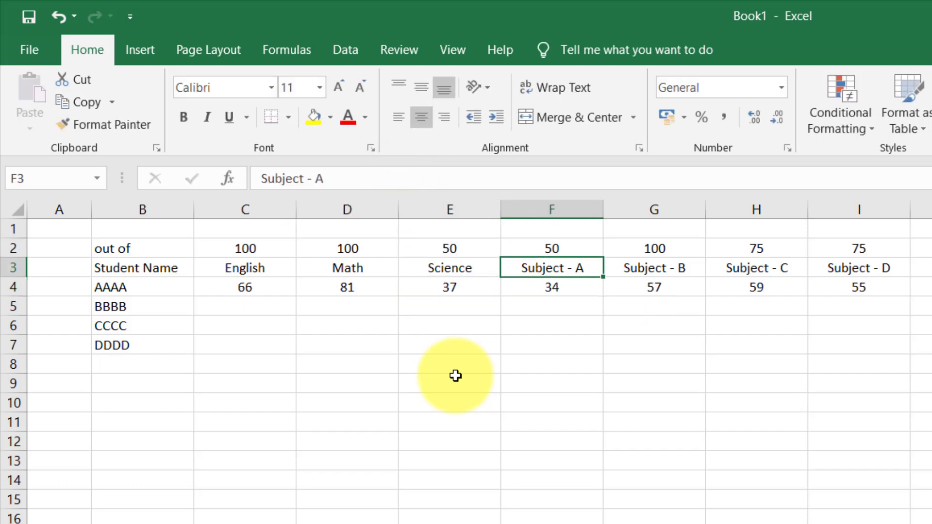
key("Down")
key("F2")
key("Escape")
key("Left")
key("F2")
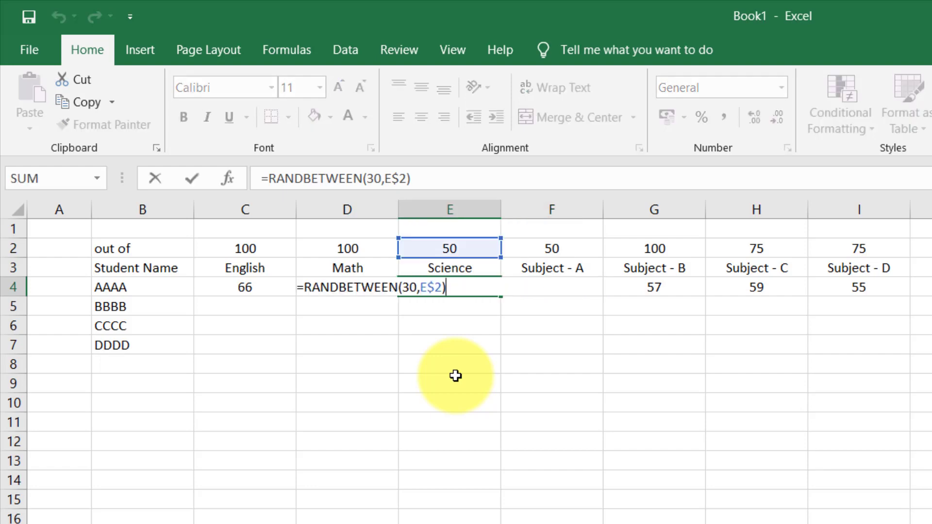
key("Escape")
Step: Add the headings Total in J3 and Percentage in K3 after the Subject - D column
key("Left")
key("Right")
key("Right")
key("Right")
key("Right")
key("Right")
key("Right")
key("Up")
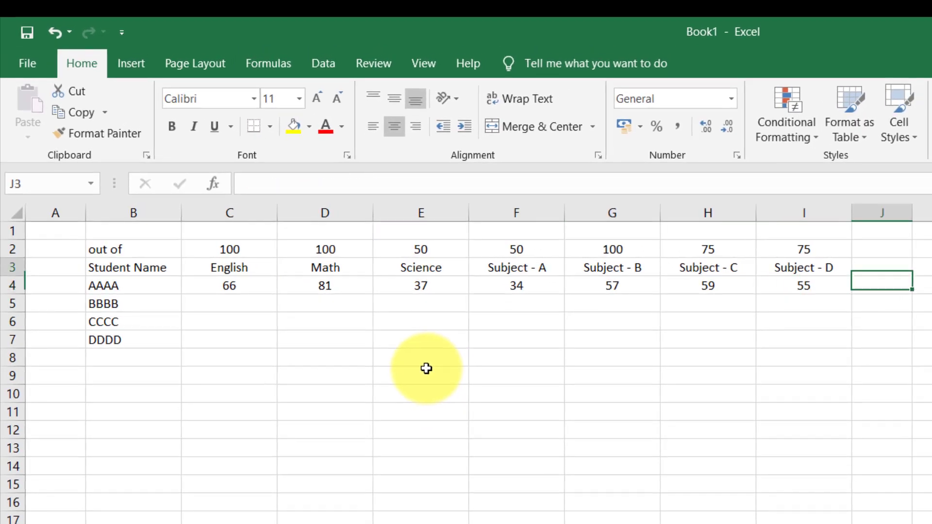
type("Total")
key("Tab")
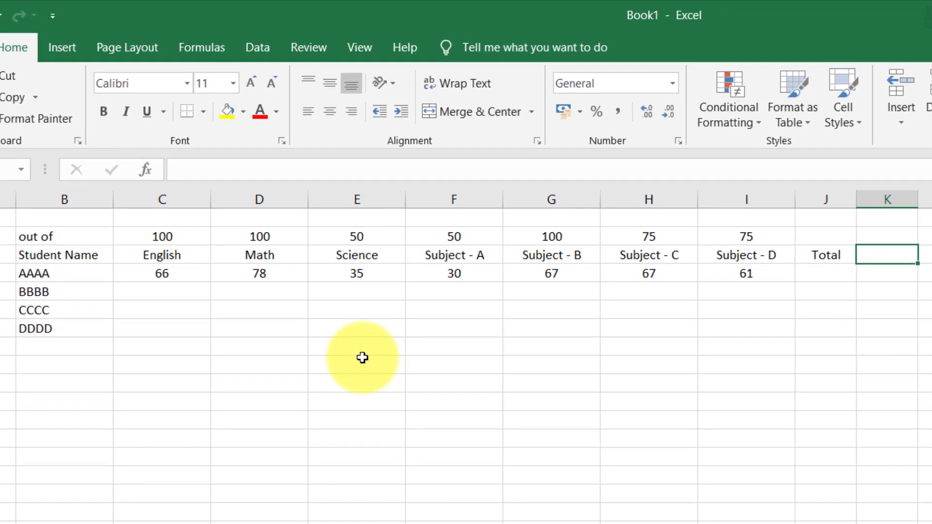
type("Perce")
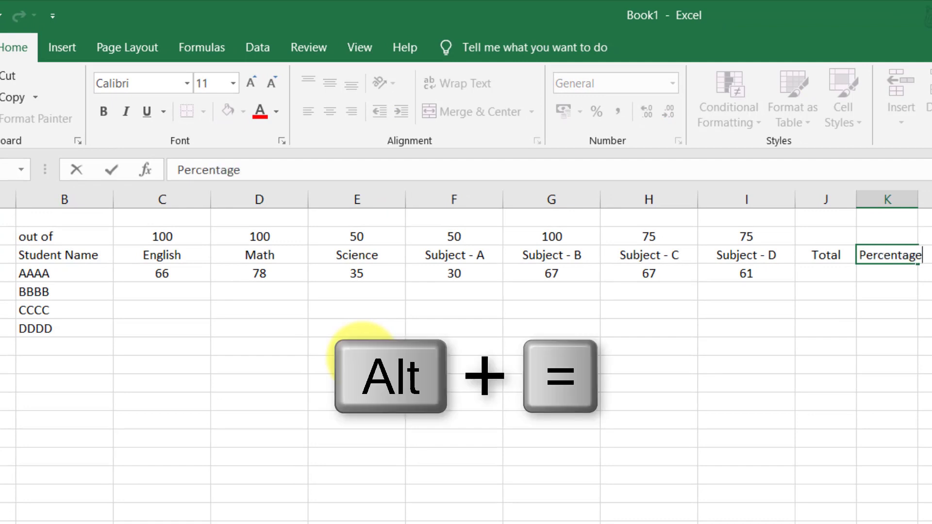
type("ntage")
key("Return")
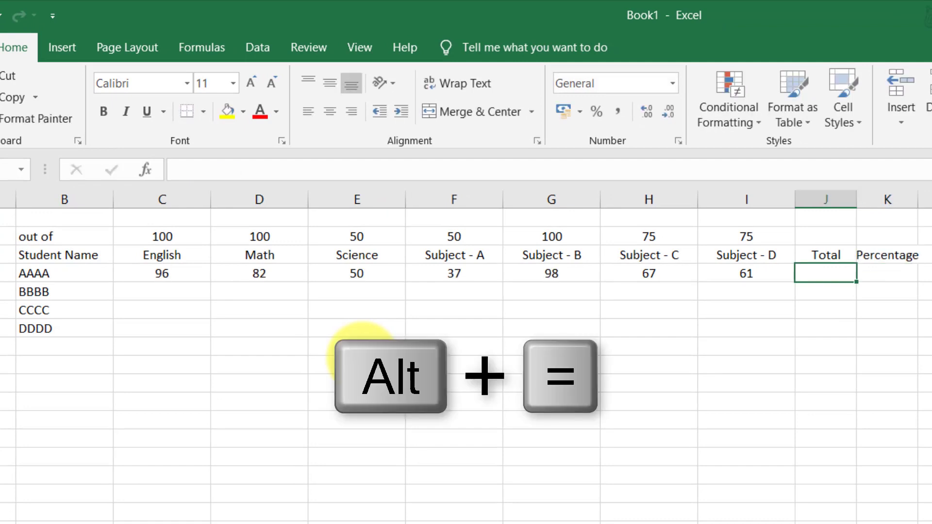
Step: Total the AAAA marks in J4 with =SUM(C4:I4) and centre the contents of columns J and K
key("alt+equal")
key("Return")
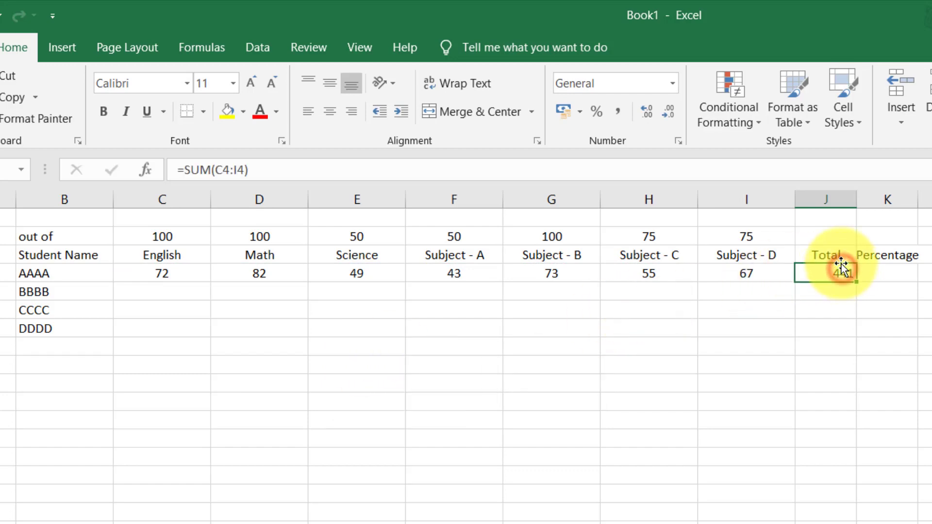
left_click_drag(833, 199, 887, 200)
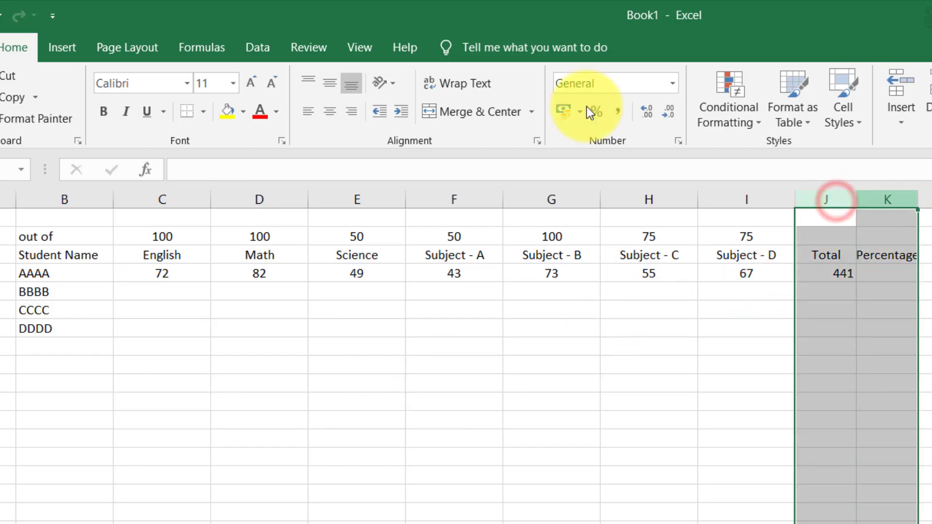
left_click(335, 108)
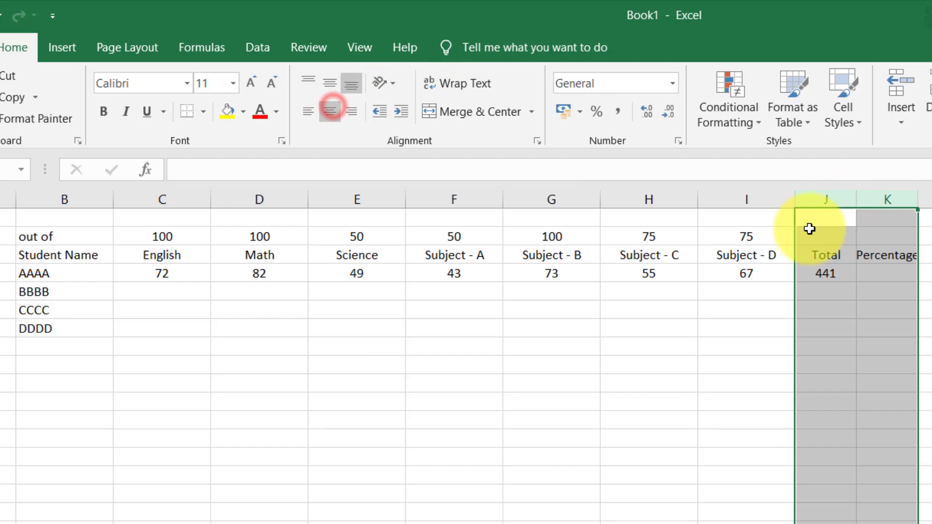
Step: Fit column K to the width of its Percentage heading and add the heading Grade in L3
left_click(894, 260)
double_click(919, 196)
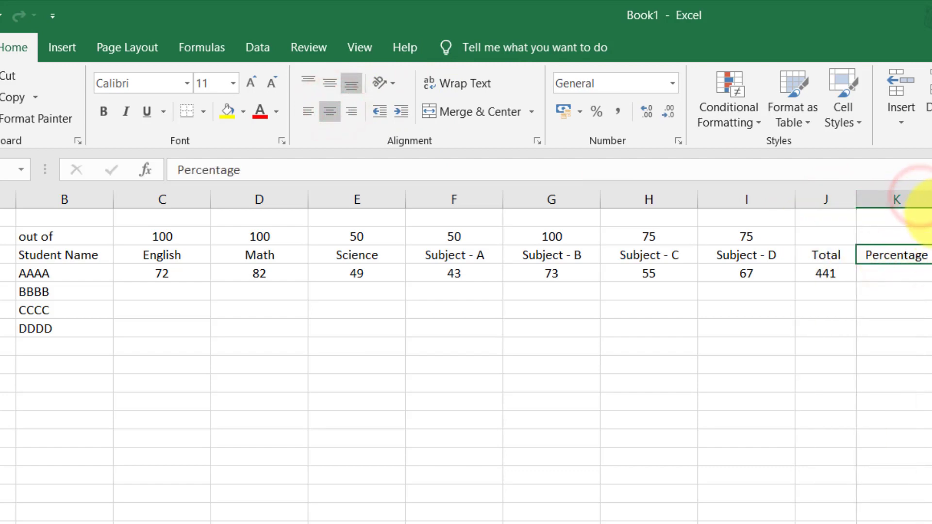
left_click(911, 244)
type("Ga")
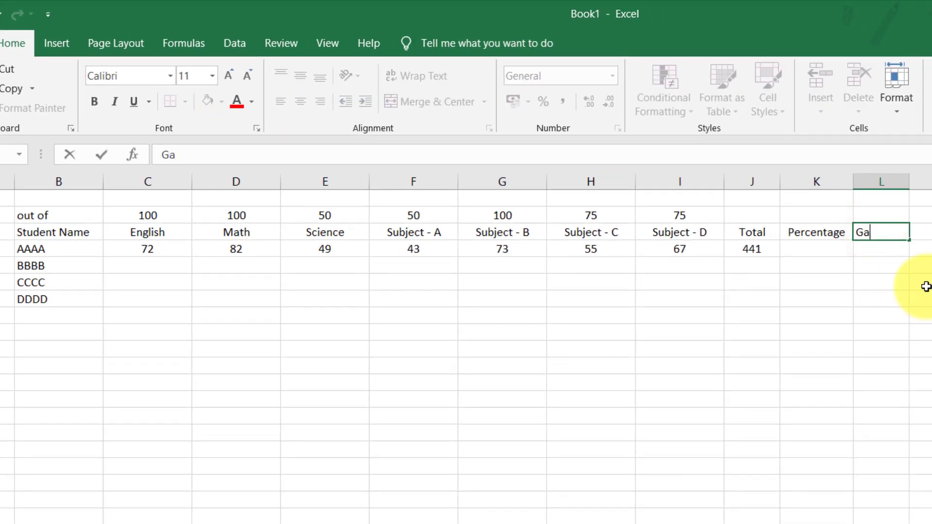
type("ade")
key("Return")
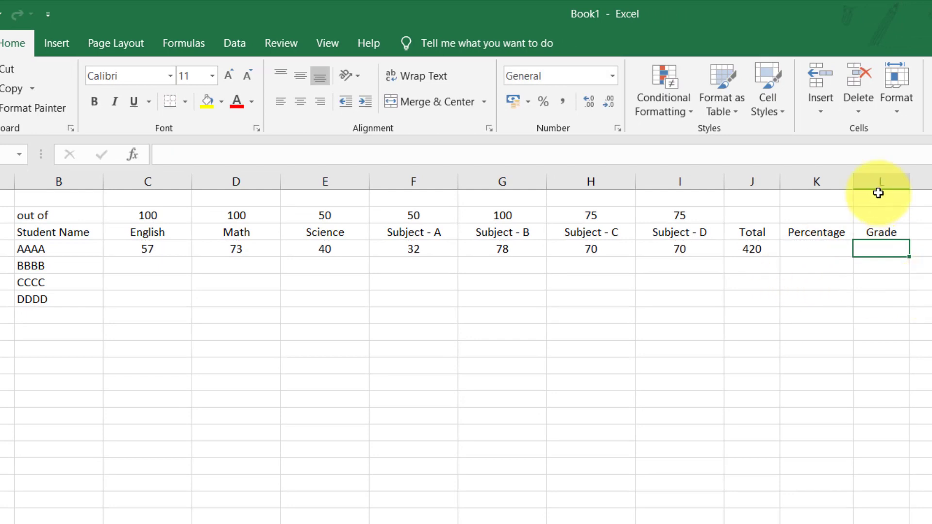
Step: Widen the Grade column L to match the width of the Percentage column
left_click_drag(865, 179, 855, 182)
left_click(838, 251)
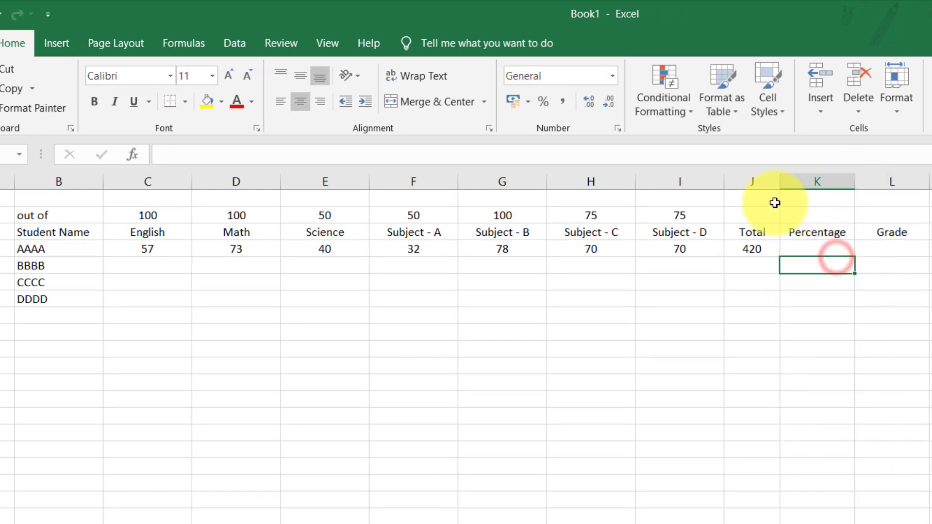
left_click_drag(753, 181, 903, 175)
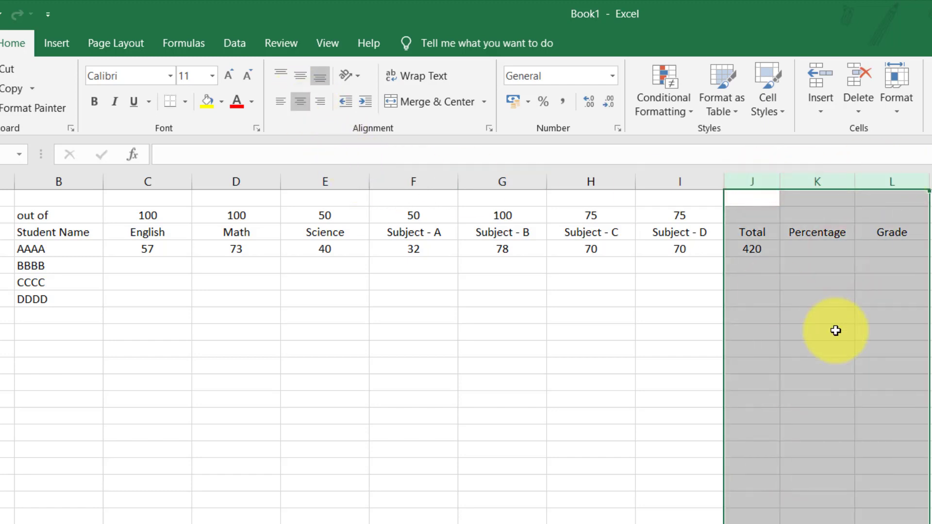
Step: Copy the Total formula from J4 to J2 to sum the maximum marks in the out of row
left_click(815, 249)
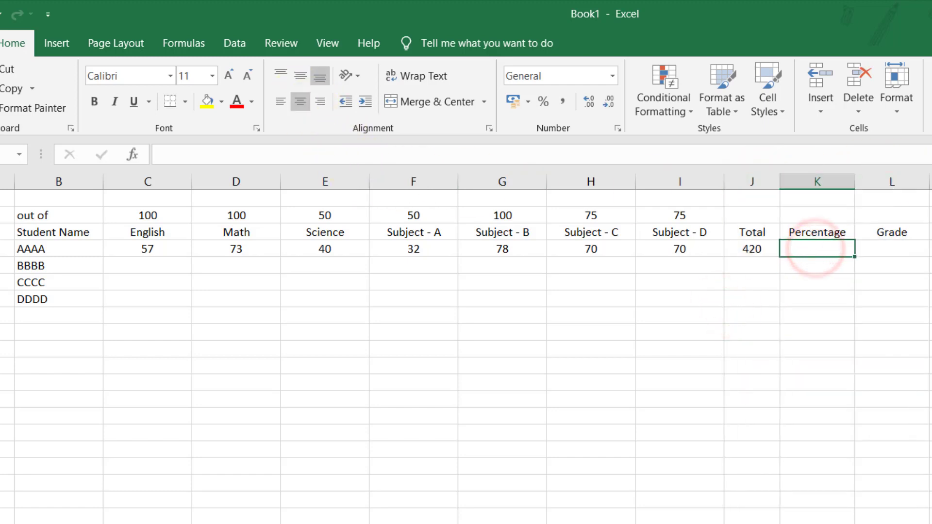
key("Up")
key("Left")
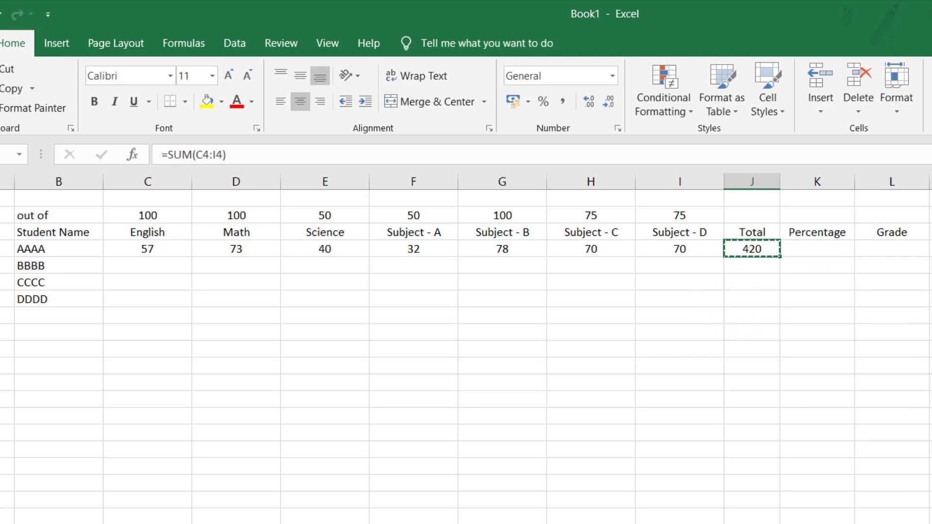
key("Right")
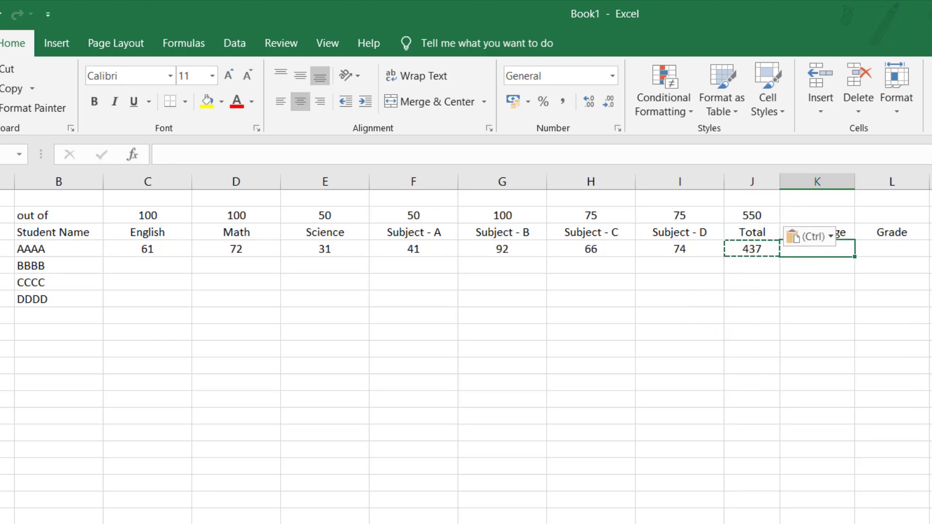
Step: Calculate the AAAA percentage in K4 with =J4/J2 and format it as a percentage
type("=")
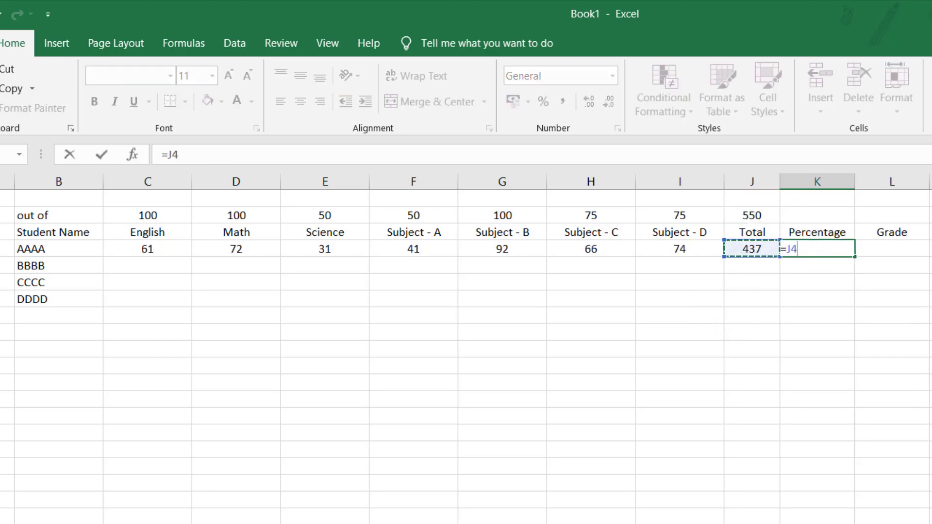
type("J4/J2")
key("Return")
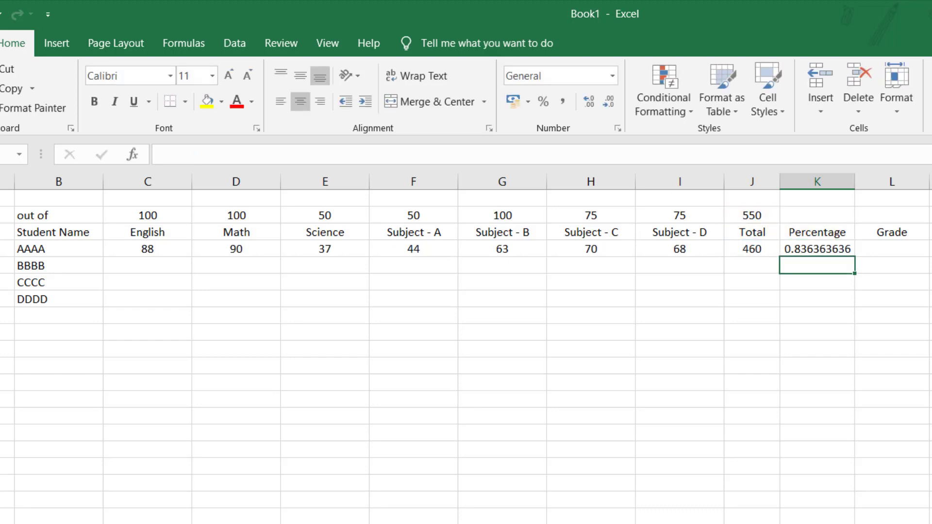
left_click(544, 99)
Step: Fill the AAAA formulas in C4:K4 down to row 7 and check the percentage references in K5 and K6
left_click_drag(160, 248, 852, 310)
left_click(890, 287)
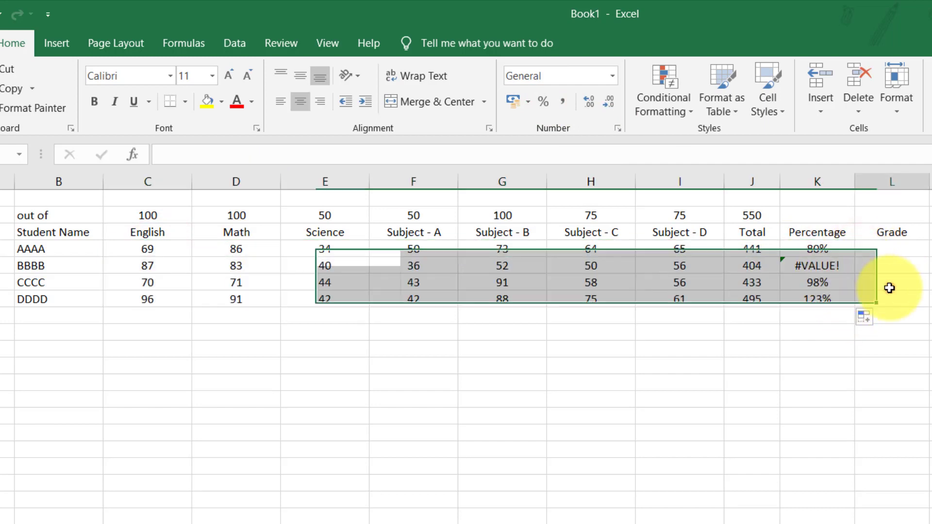
left_click(833, 266)
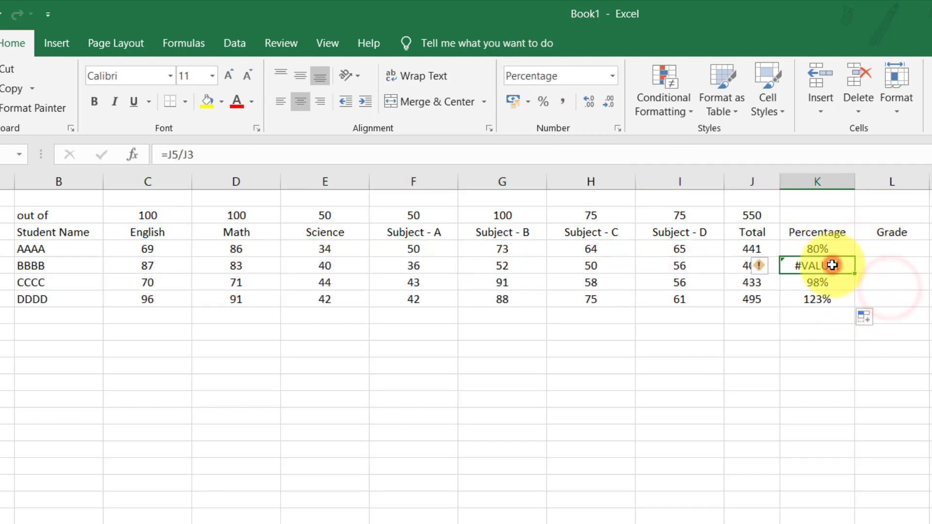
left_click(791, 158)
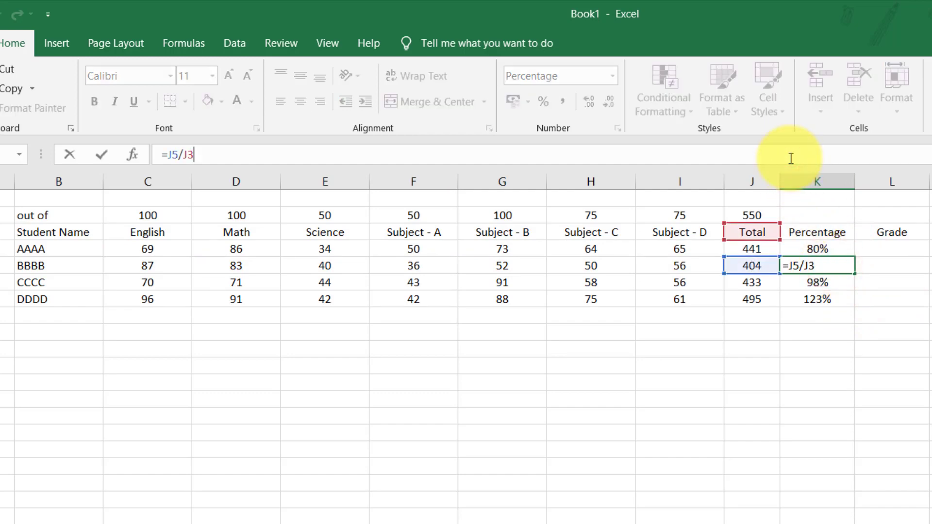
key("Escape")
double_click(826, 281)
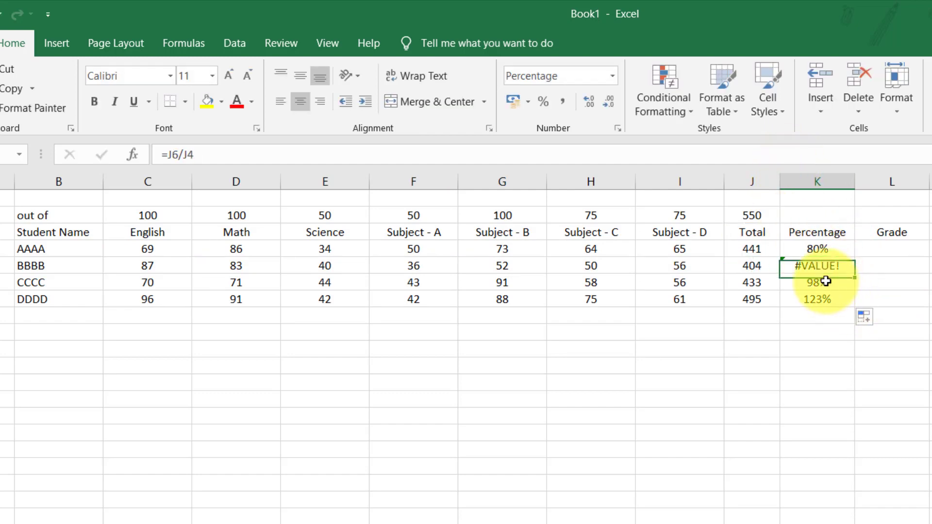
key("Escape")
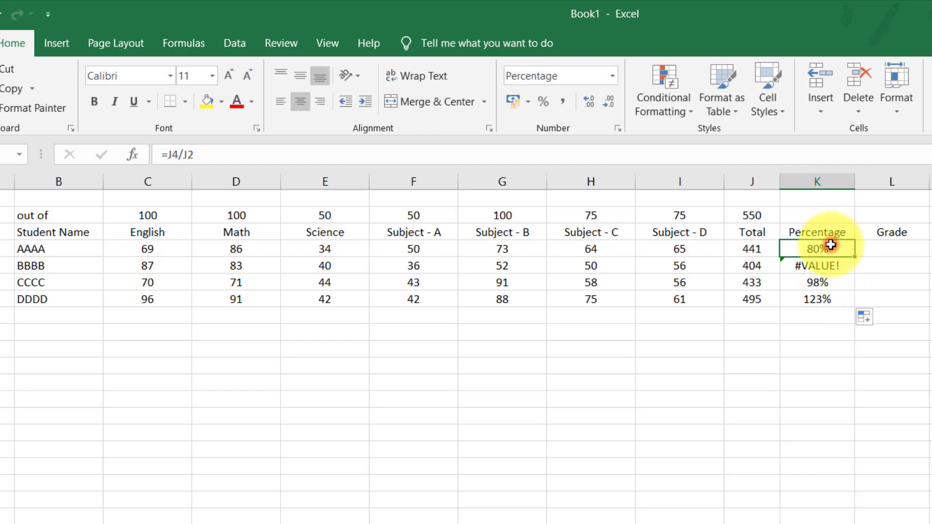
Step: Change the K4 percentage formula to the absolute reference =J4/$J$2 and fill it down to K7
left_click(796, 150)
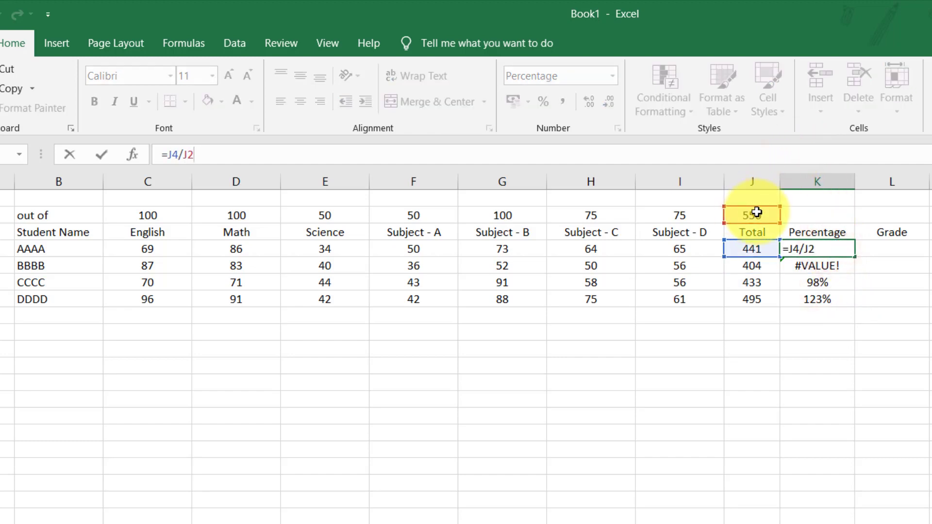
key("F4")
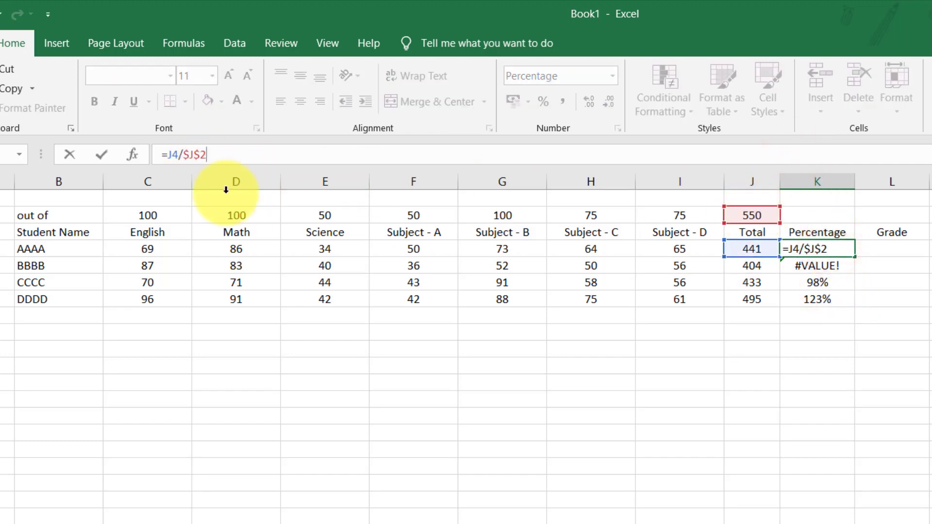
key("Return")
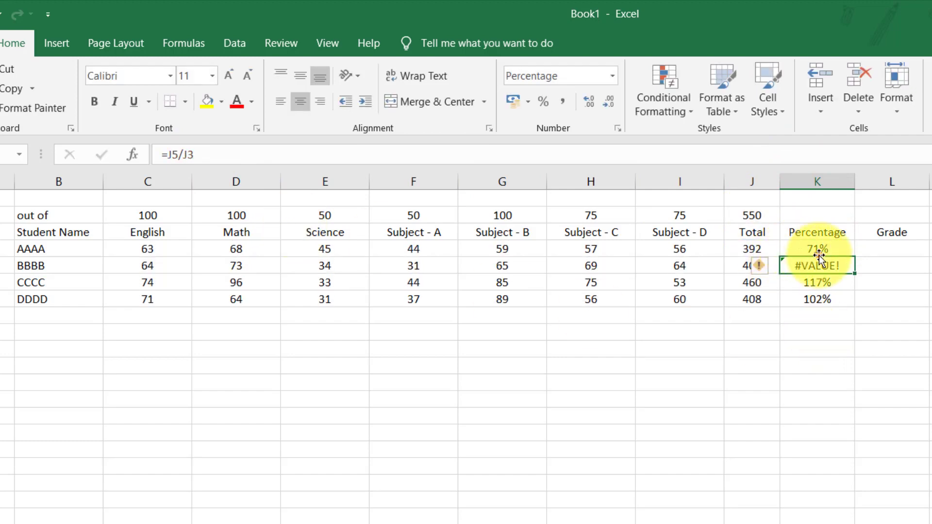
left_click(833, 250)
left_click_drag(856, 257, 854, 327)
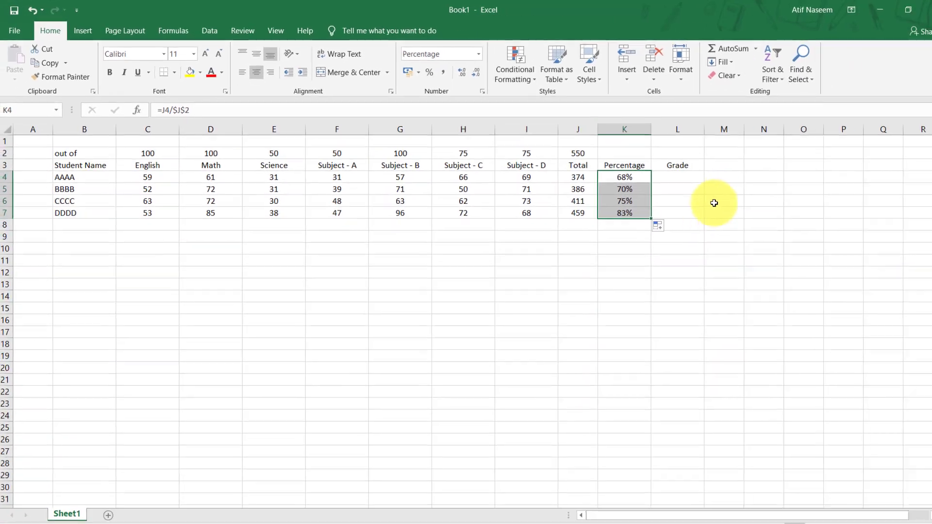
Step: Rename the Sheet1 worksheet as GradeBook
left_click(672, 248)
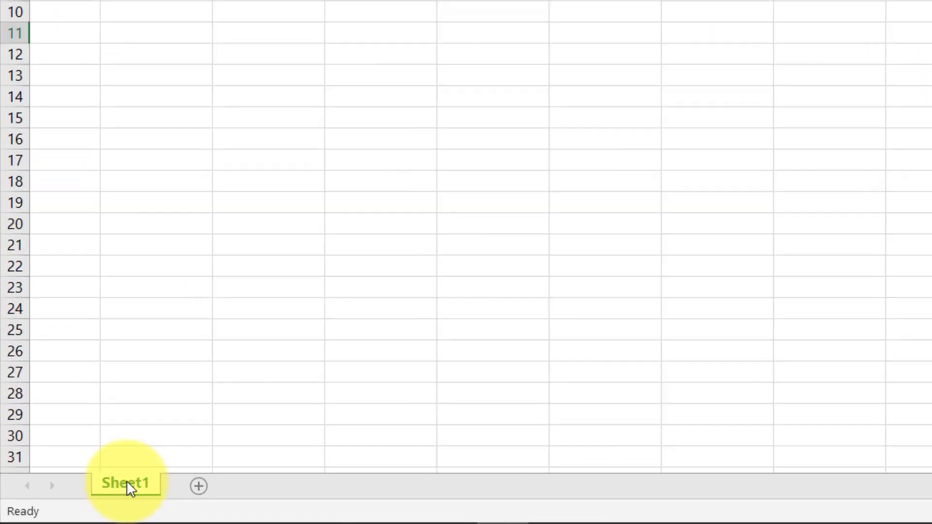
double_click(69, 513)
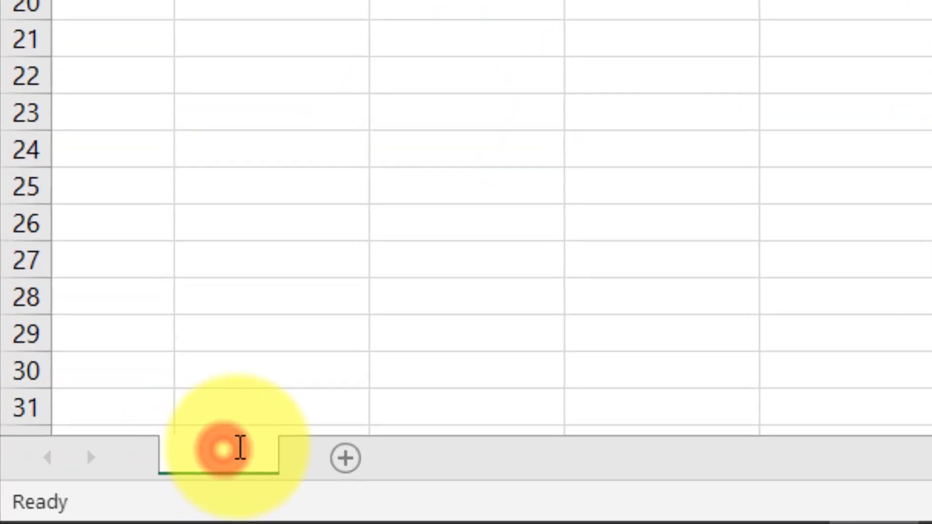
type("GradeBook")
key("Return")
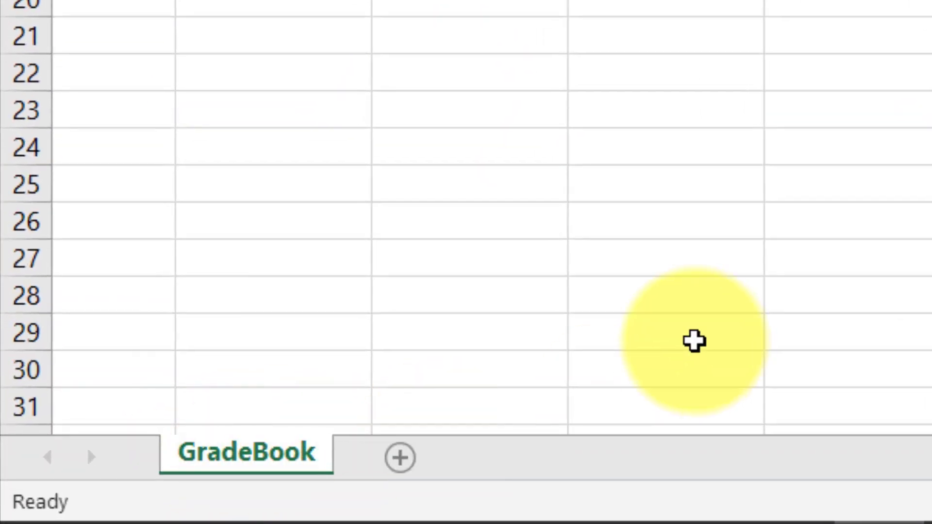
Step: Add a new worksheet and name it Grades
left_click(399, 458)
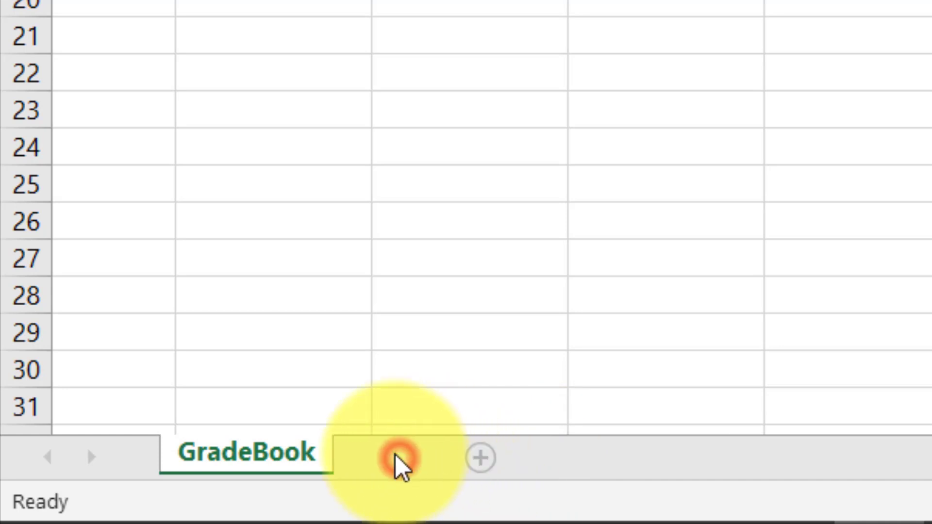
double_click(390, 463)
type("Grades")
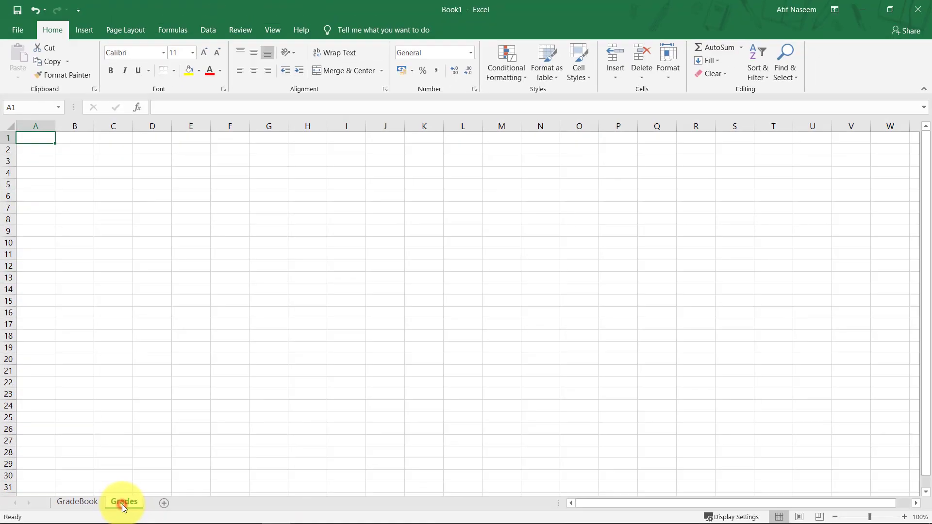
left_click(393, 459)
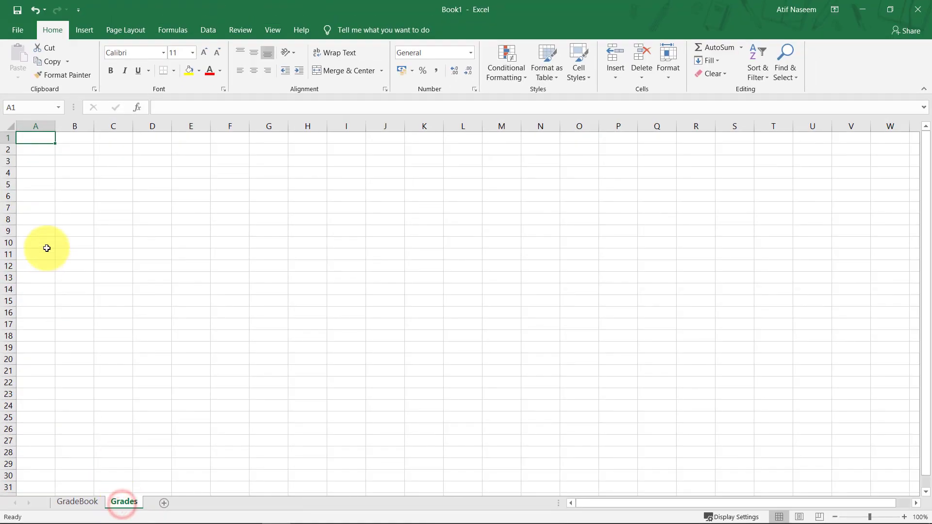
Step: Enter the mark range 60 and 70 in C3:D3 of the Grades sheet
left_click(113, 164)
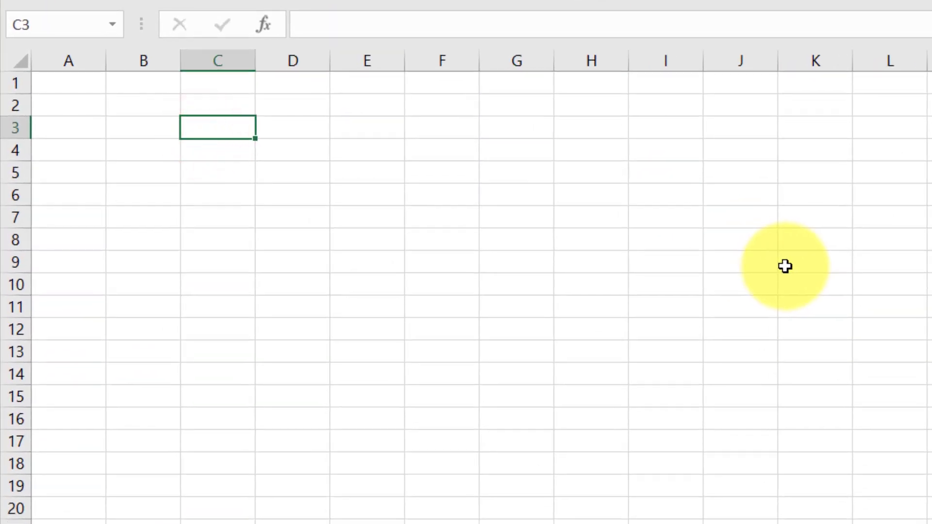
key("Tab")
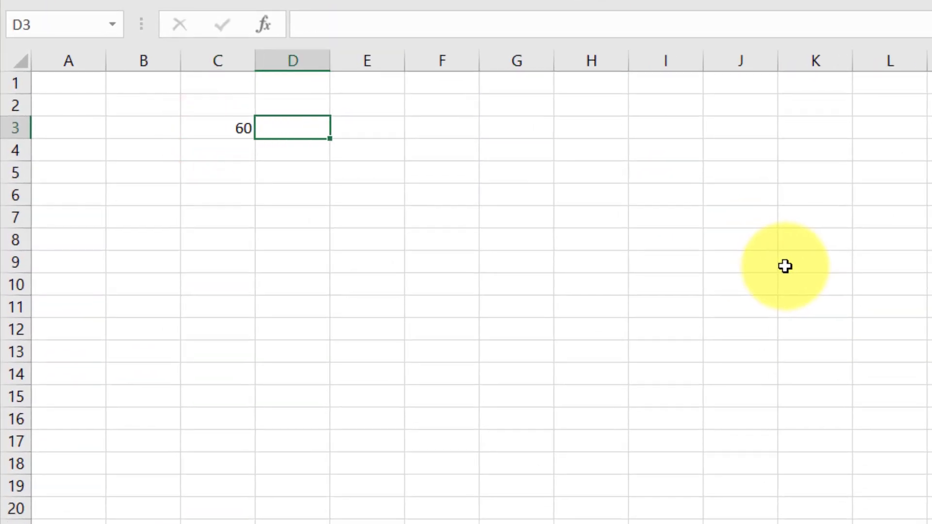
key("shift+Return")
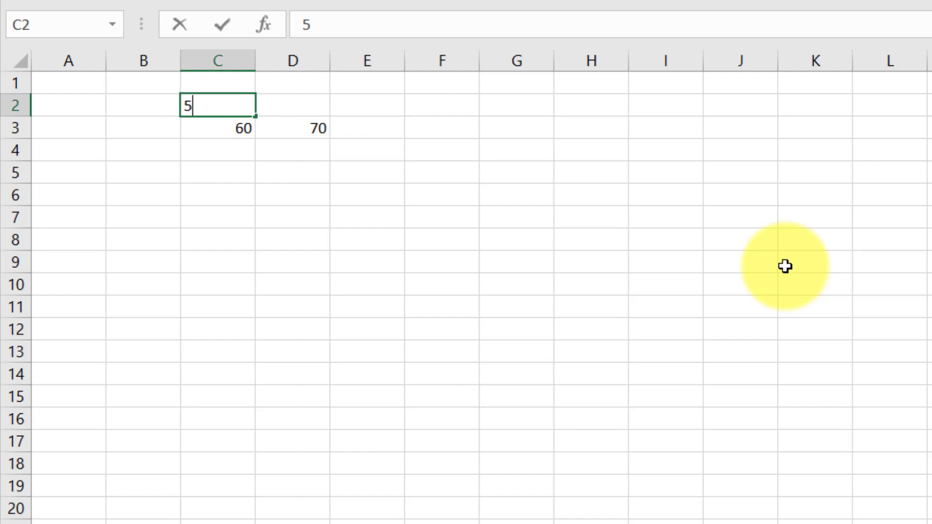
Step: Enter the mark range 50 and 60 with grade D in C2:E2
key("Tab")
key("shift+Tab")
type("50")
key("Tab")
type("60")
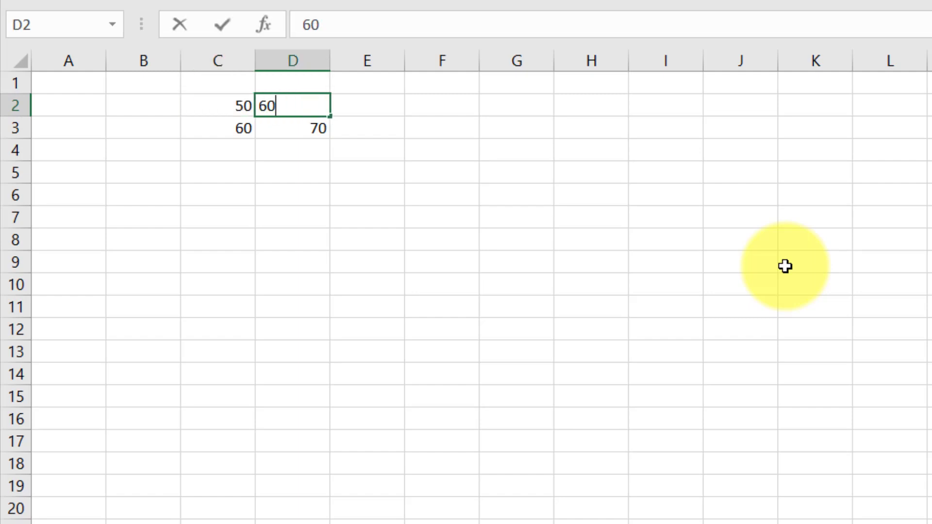
key("Tab")
type("D")
key("Return")
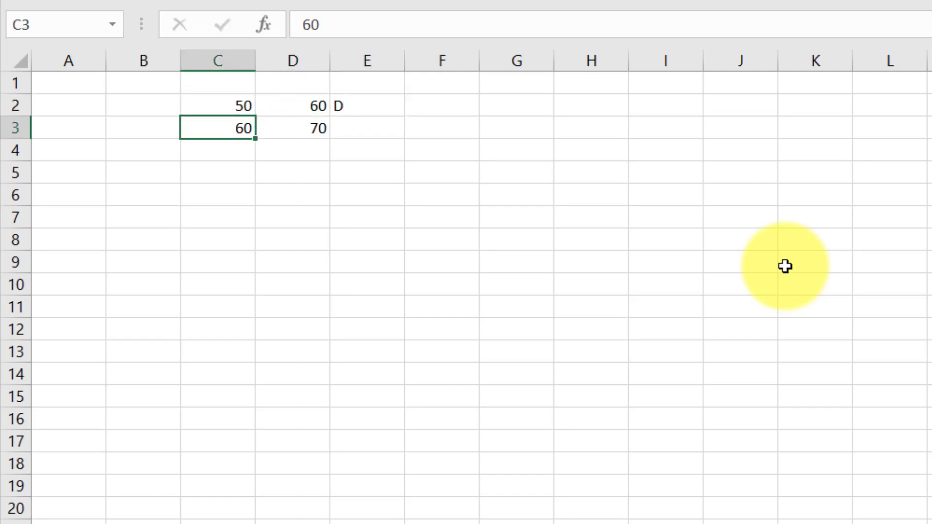
Step: Enter grade C in E3 for the 60 to 70 mark range
key("Tab")
key("Tab")
type("C")
key("shift+Tab")
Step: Enter the mark range 80 and 90 with grade B in C4:E4
key("Return")
key("Left")
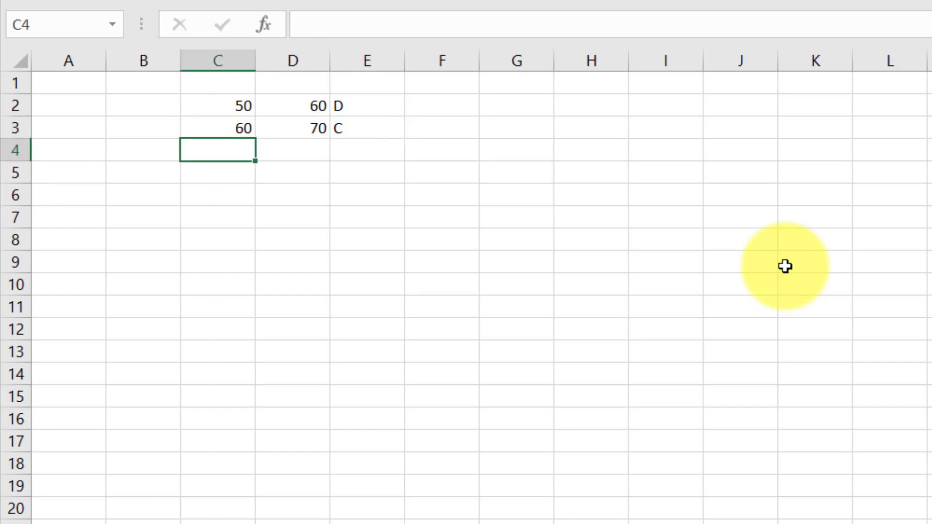
type("80")
key("Tab")
type("90")
key("Tab")
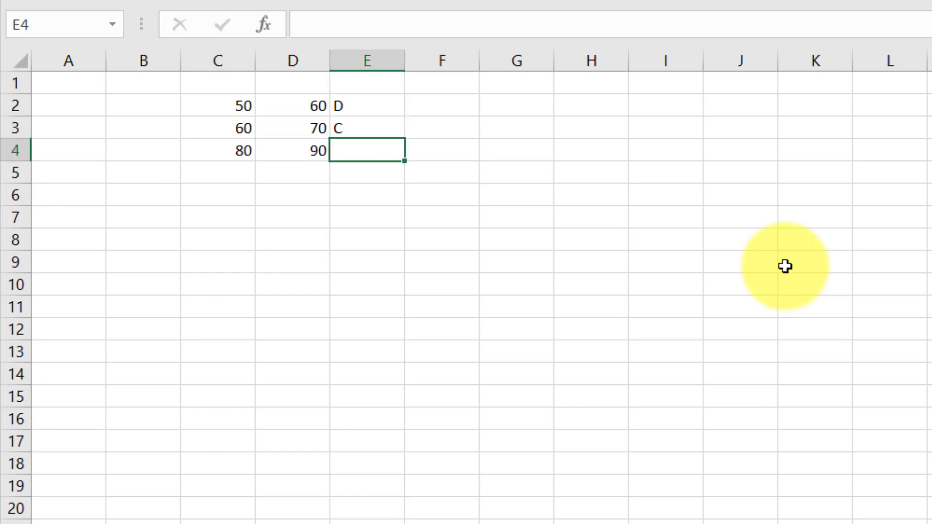
key("Return")
Step: Enter the mark range 90 and 100 with grade A in C5:E5
key("Left")
key("Left")
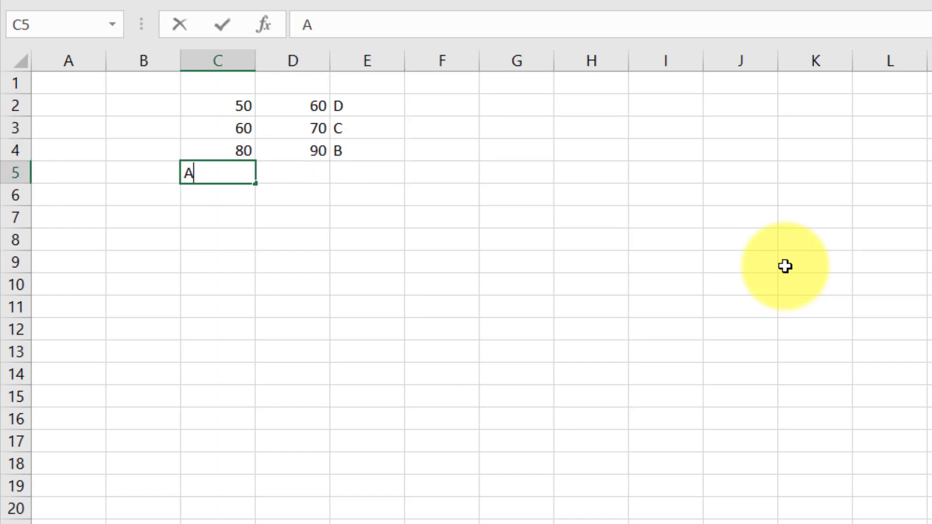
type("90")
key("Tab")
type("1")
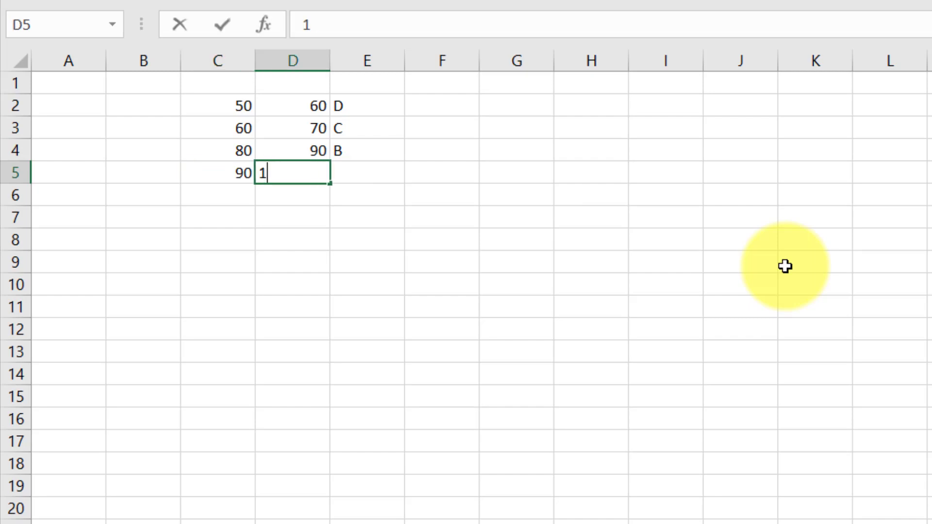
type("00")
key("Tab")
type("A")
key("Up")
Step: Center the contents of the grade table C2:E5
left_click_drag(233, 103, 367, 172)
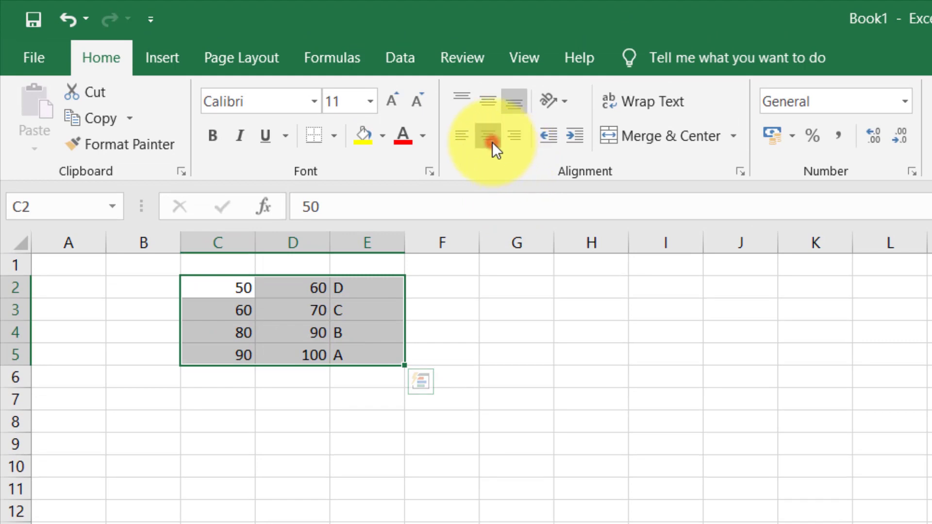
left_click(492, 142)
scroll(345, 476, "up", 5)
left_click(646, 514)
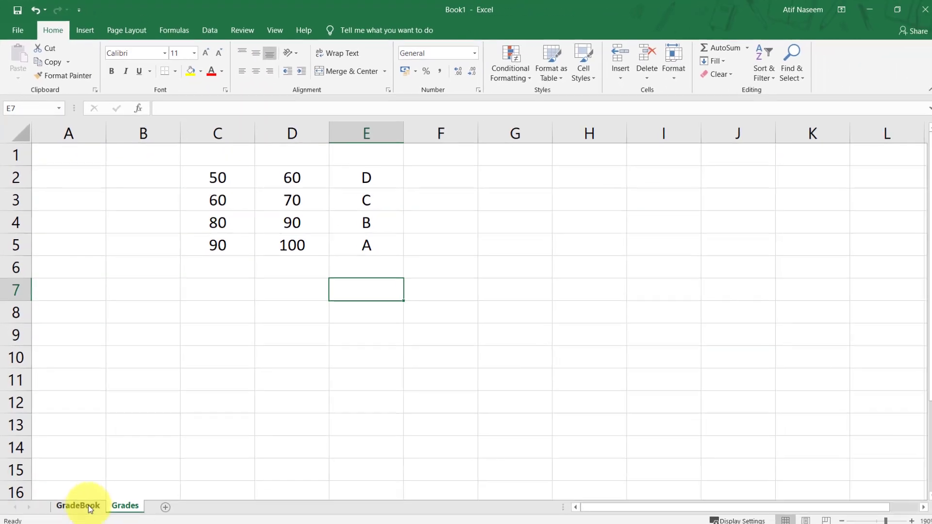
Step: Check the number format of percentage cell K4 on the GradeBook sheet and select Grade cell L4
left_click(78, 501)
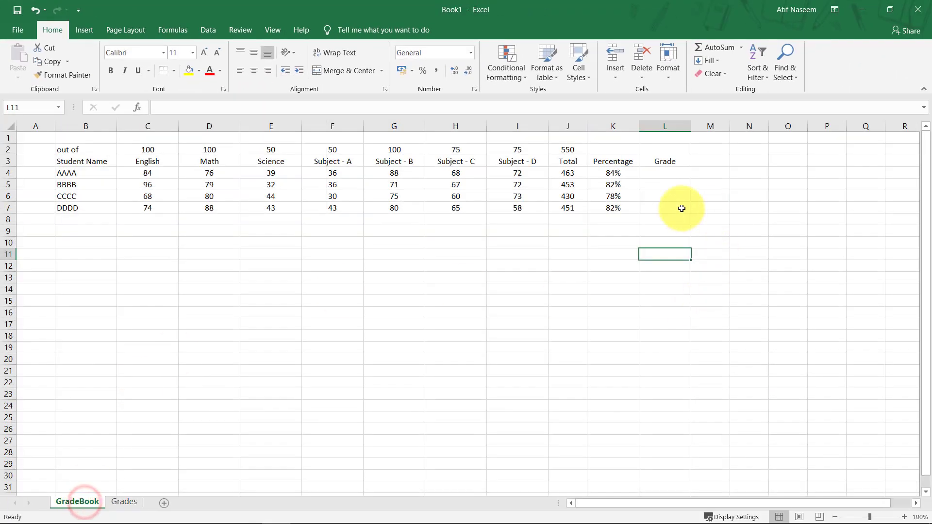
left_click(663, 175)
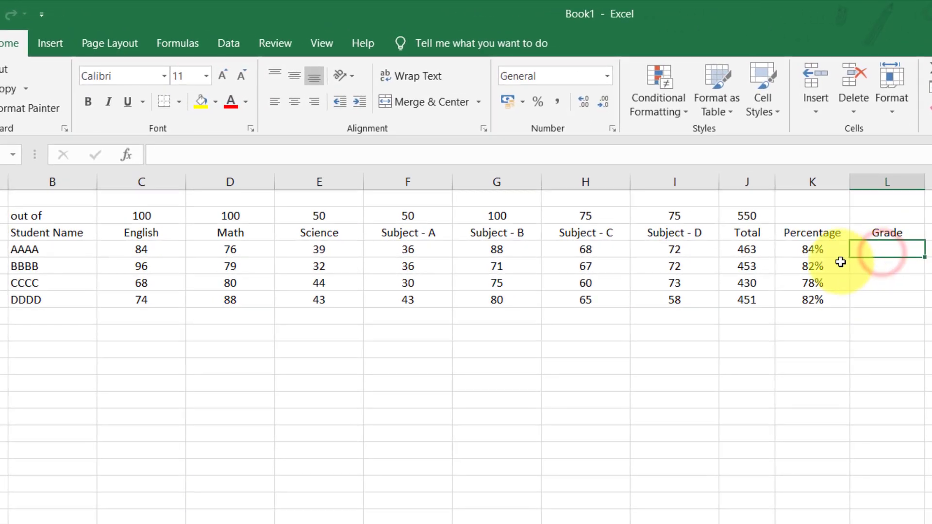
left_click(809, 249)
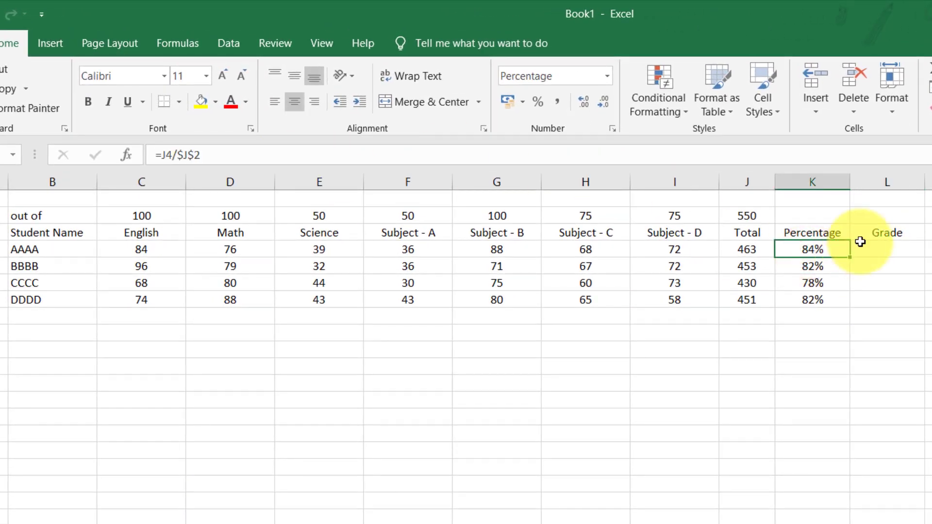
left_click(874, 249)
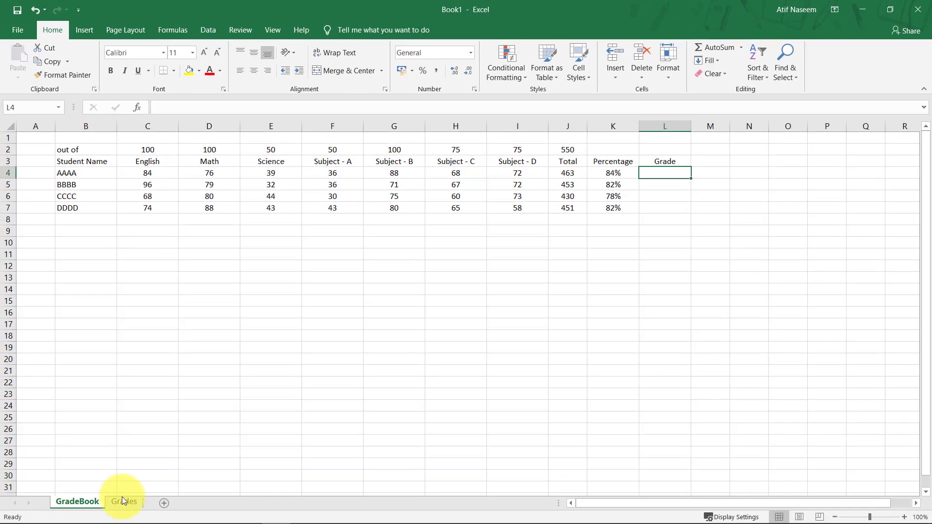
Step: Format the mark ranges in C2:D5 of the Grades sheet as percentages
left_click(123, 502)
left_click(199, 177)
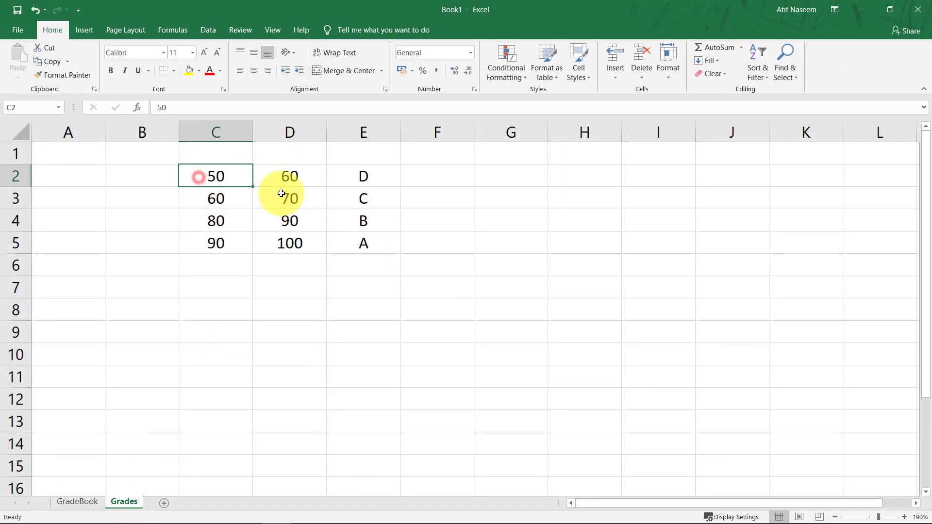
left_click_drag(281, 193, 289, 223)
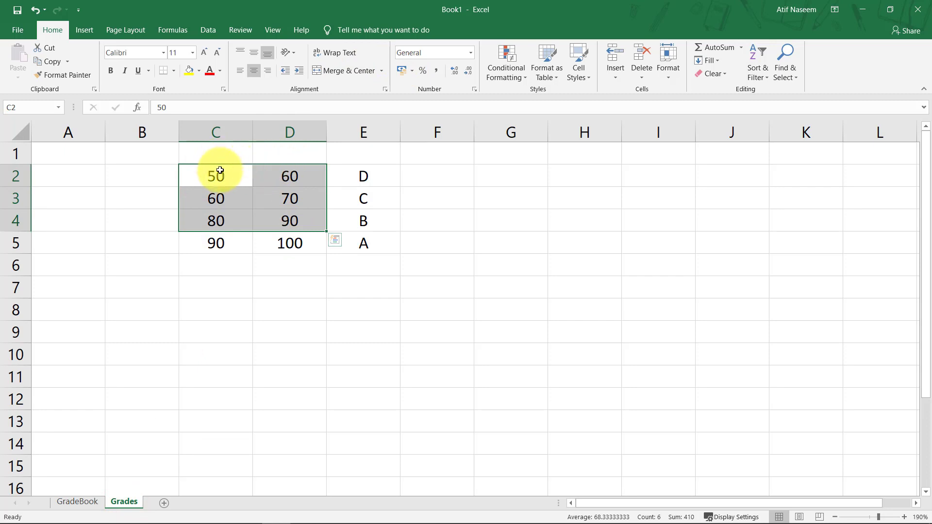
left_click_drag(220, 170, 293, 242)
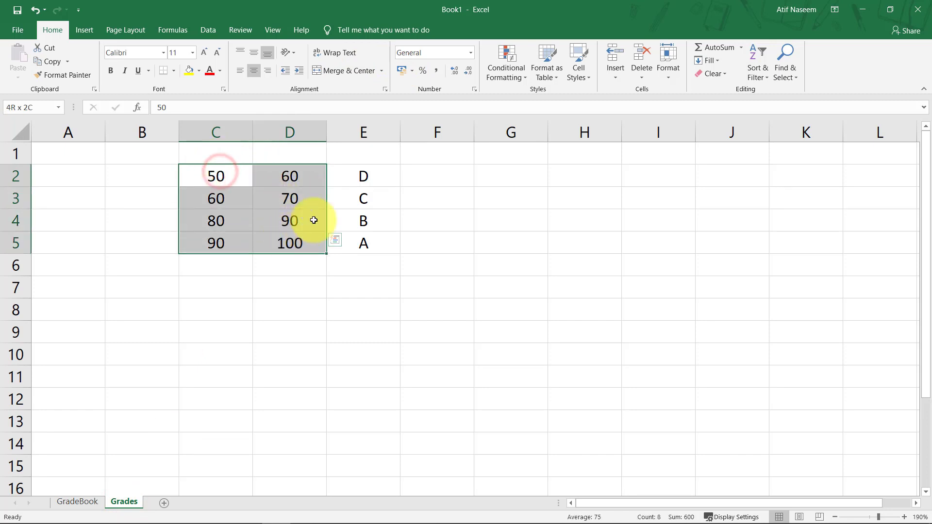
left_click(419, 70)
Step: Set C2:D2 to 50% and 60%, and C3:D3 to 60% and 70%
left_click(218, 176)
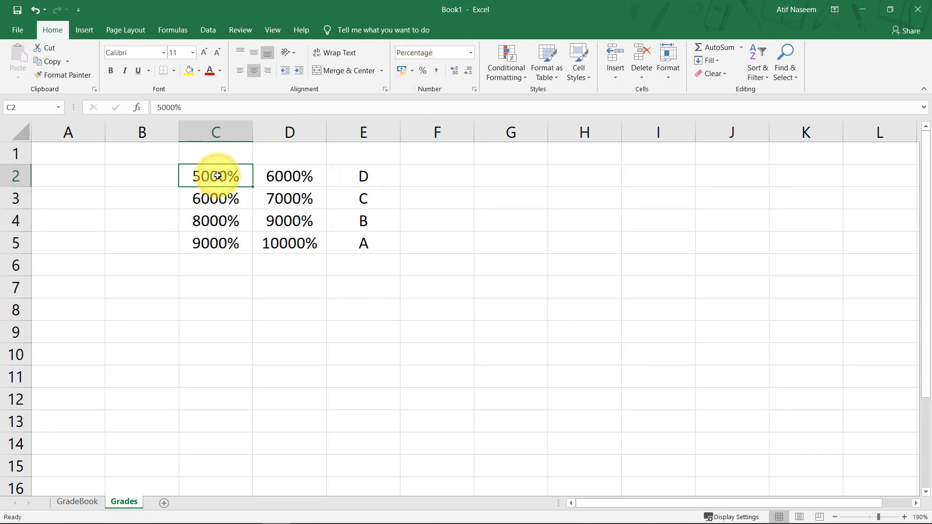
type("50")
key("Tab")
type(".6")
key("Return")
key("Left")
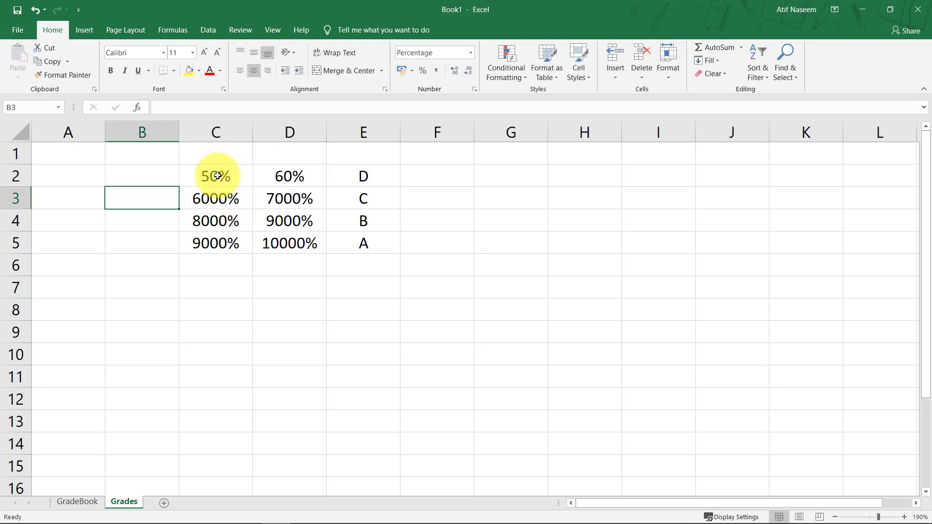
key("Right")
type(".6")
key("Tab")
type(".7")
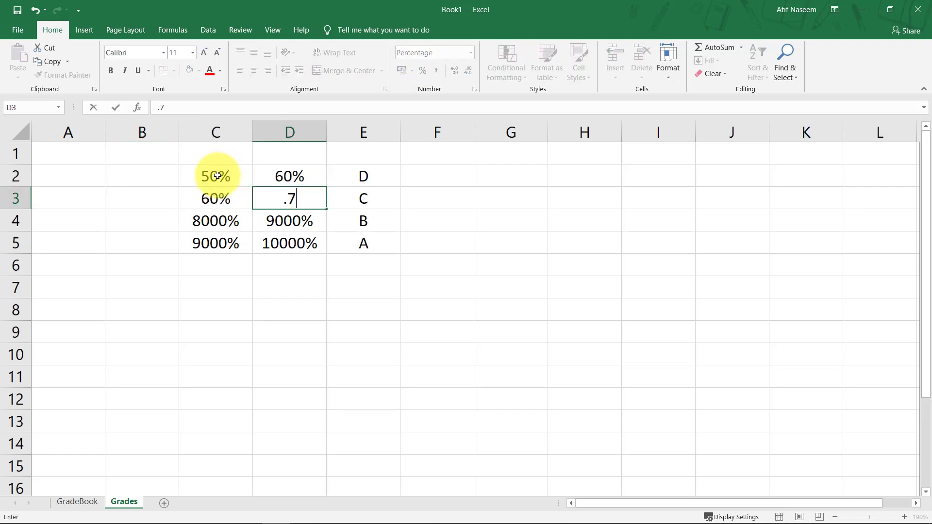
key("Return")
Step: Set C4:D4 to 80% and 90%, and C5:D5 to 90% and 100%
type(".8")
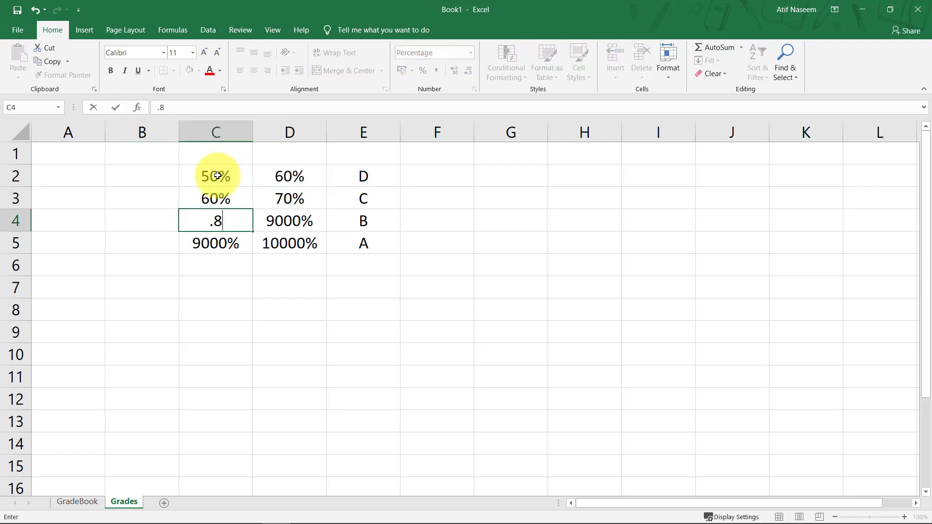
key("Tab")
type(".9")
key("Return")
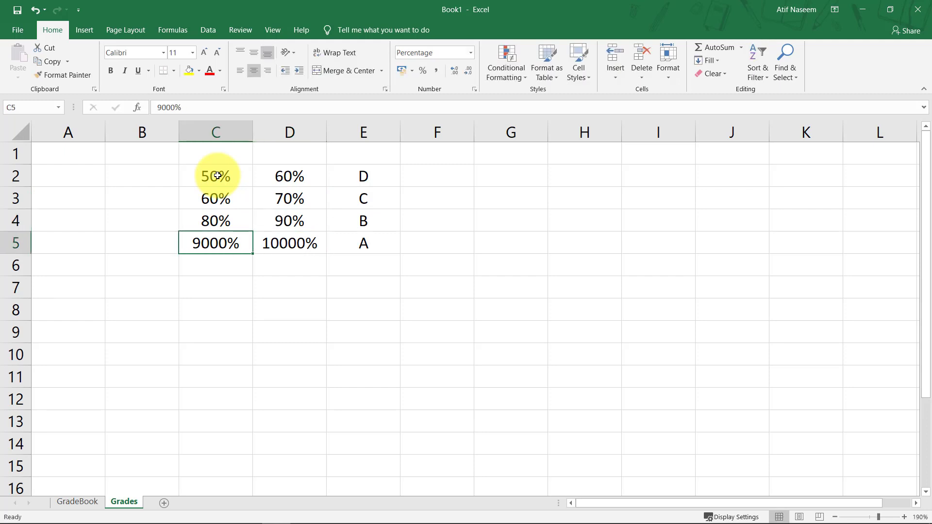
type(".9")
key("Tab")
type("100")
key("Return")
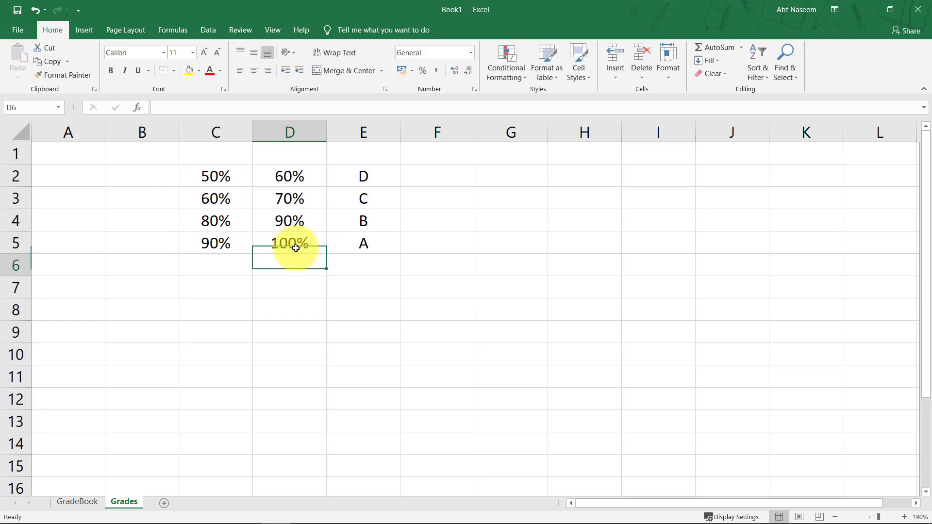
left_click(294, 243)
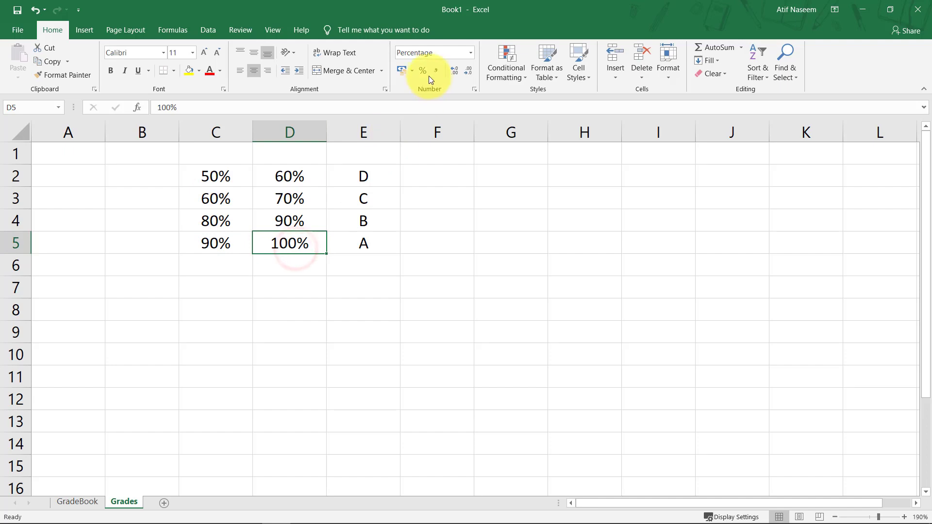
left_click(241, 185)
left_click(281, 180)
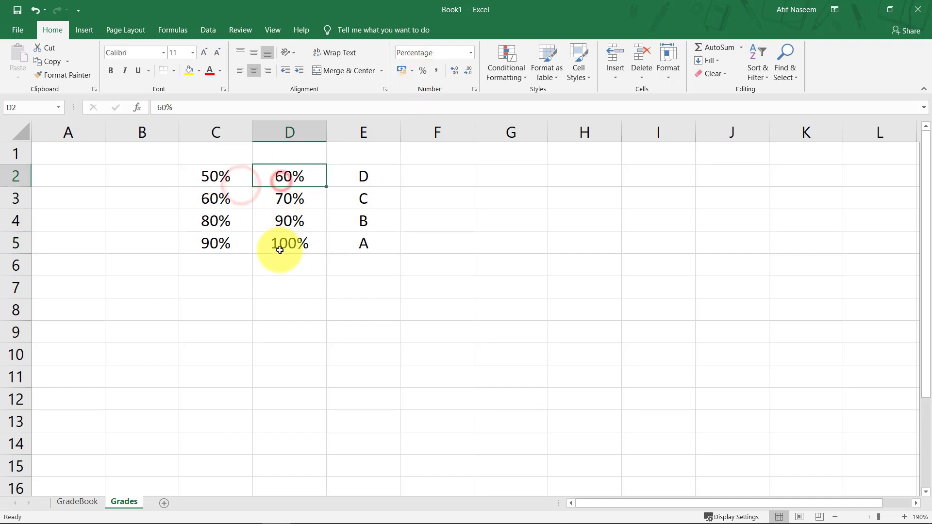
Step: Start an IF formula in GradeBook L4 that tests K4>Grades!C5 and returns Grades!E5 when true
left_click(88, 502)
type("=if")
key("Tab")
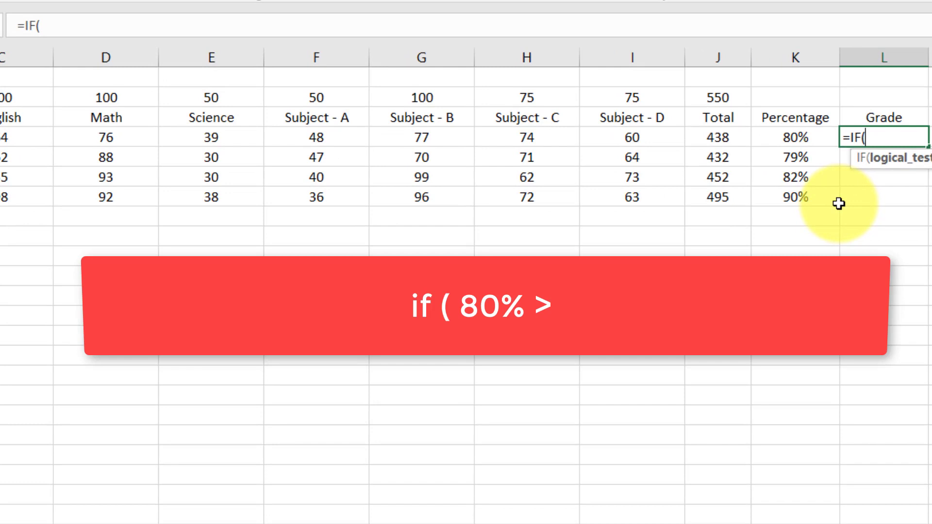
key("Left")
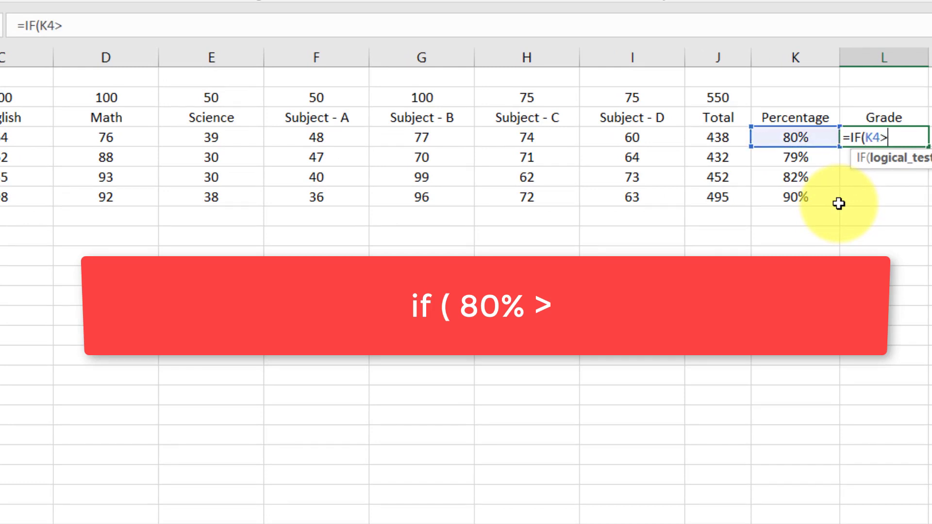
key("ctrl+Page_Down")
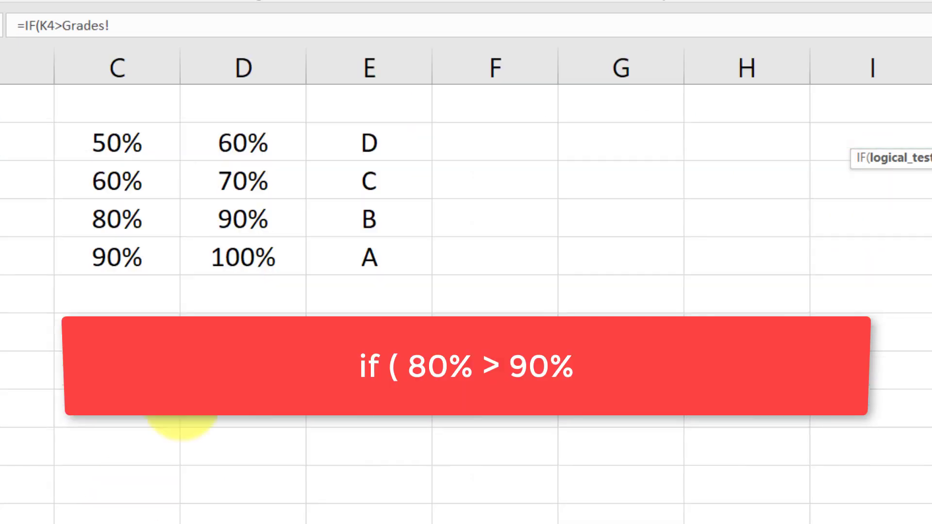
left_click(110, 253)
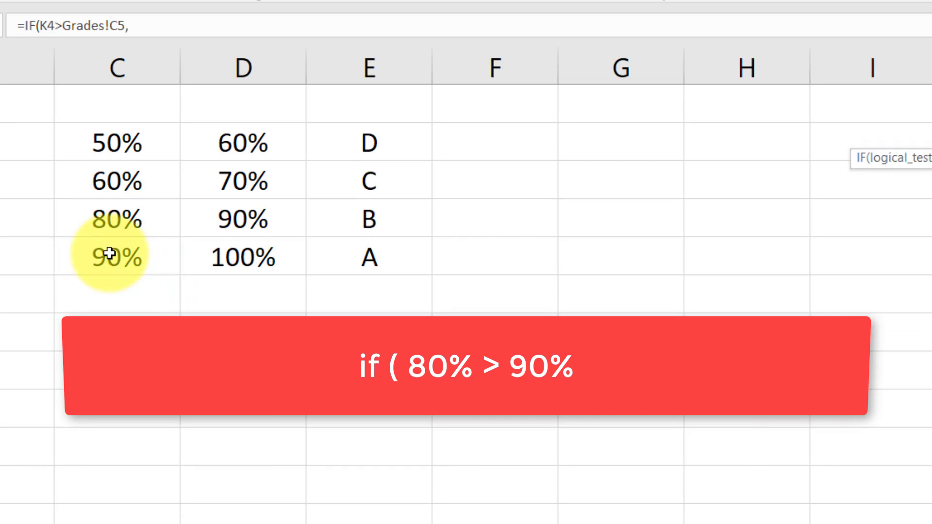
type(",")
left_click(382, 253)
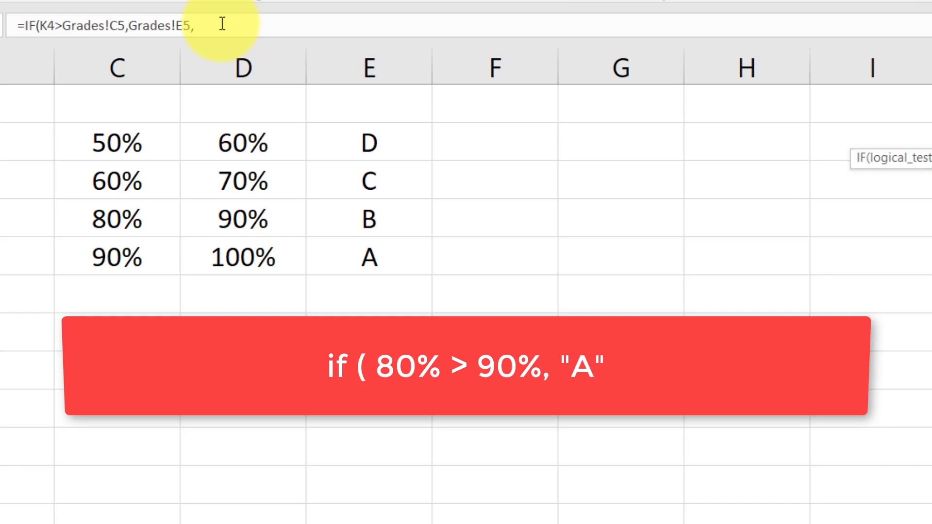
type("if")
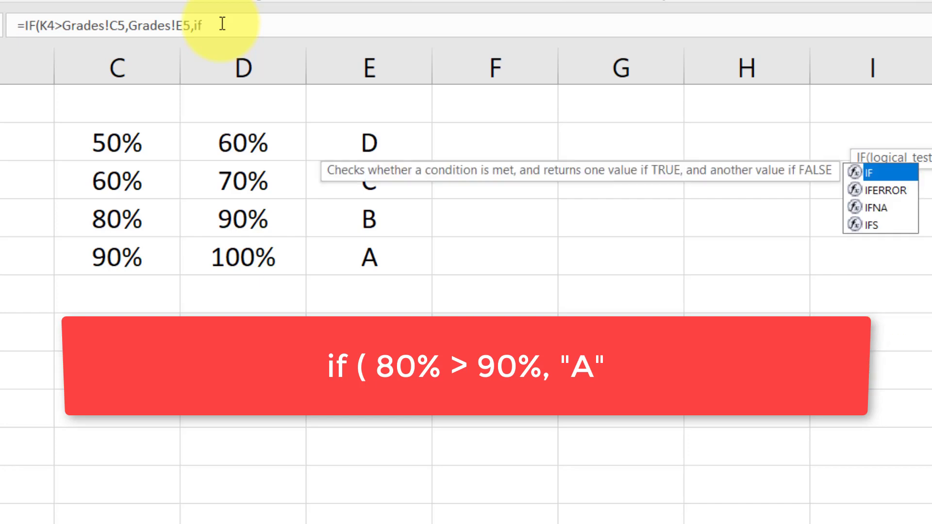
key("BackSpace")
key("BackSpace")
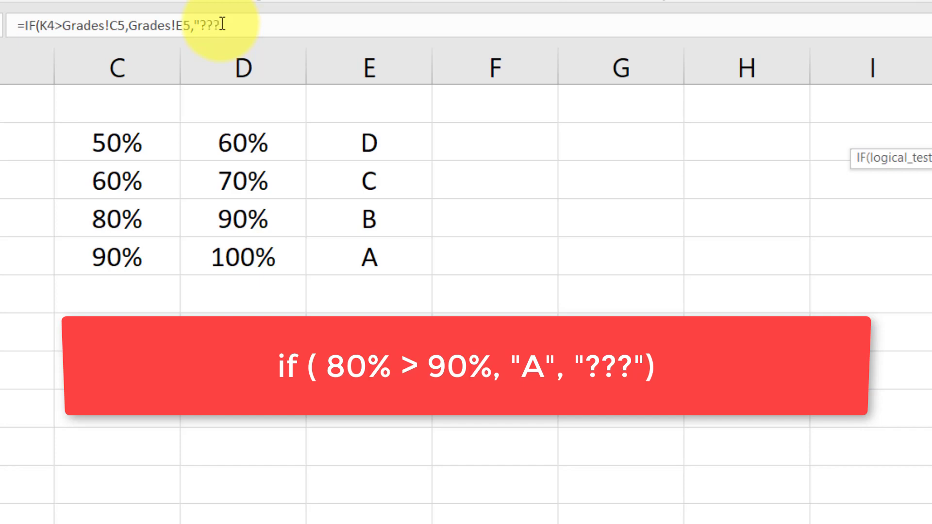
Step: Complete the L4 formula as =IF(K4>Grades!C5,Grades!E5,"???") and fill it down to L7
key("Return")
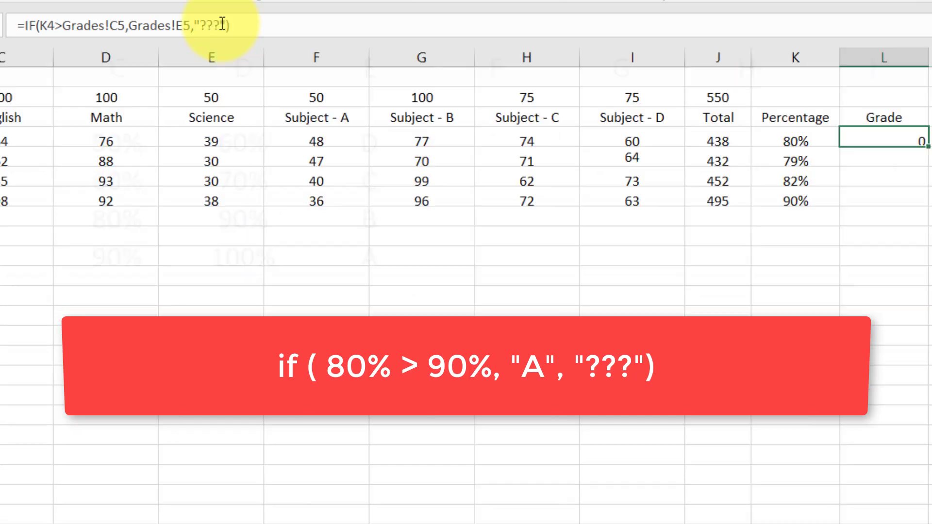
left_click(891, 139)
mouse_move(927, 146)
left_mouse_down()
mouse_move(917, 213)
mouse_move(922, 207)
left_mouse_up()
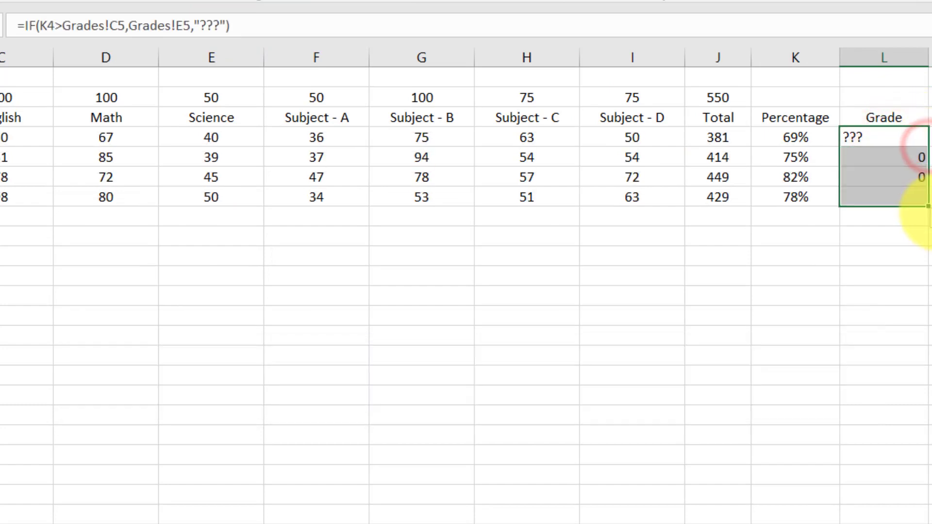
Step: Compare the IF formulas in L4 and L5 to see how their Grades sheet references shift between rows
left_click(885, 238)
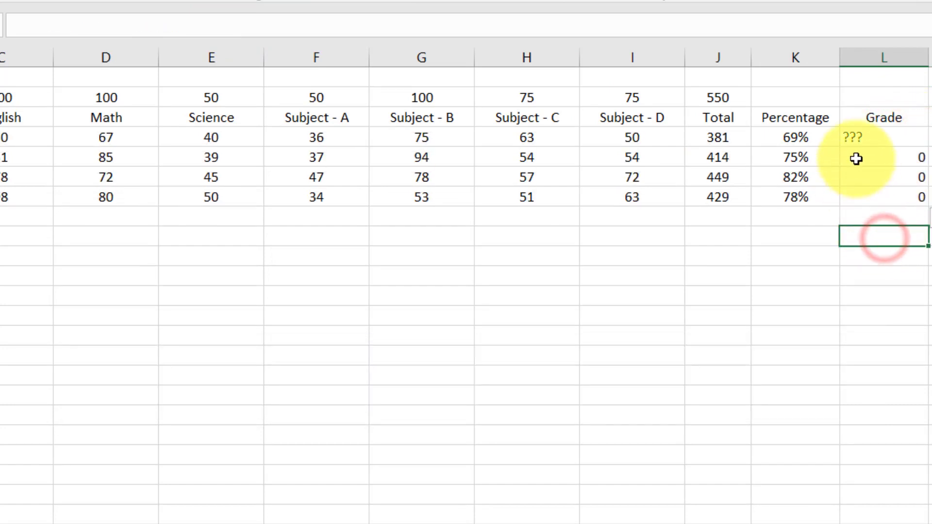
left_click(885, 135)
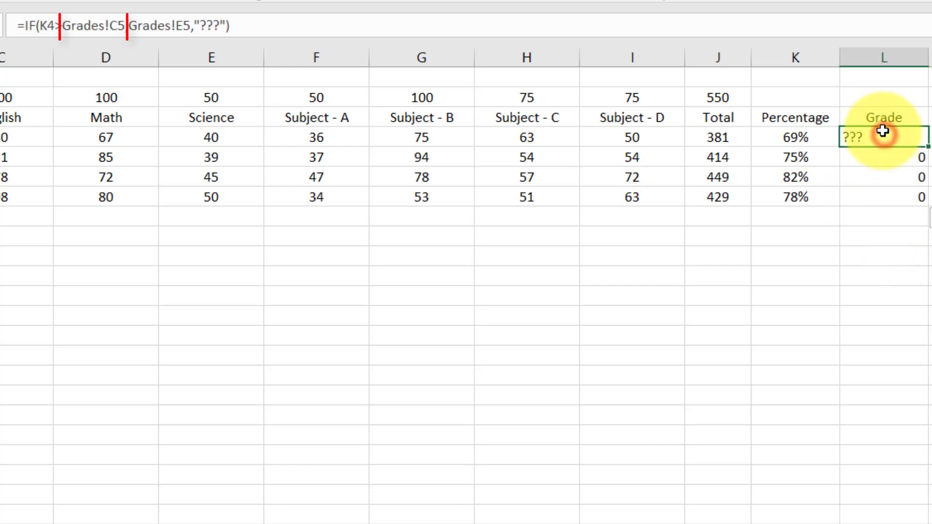
left_click(665, 23)
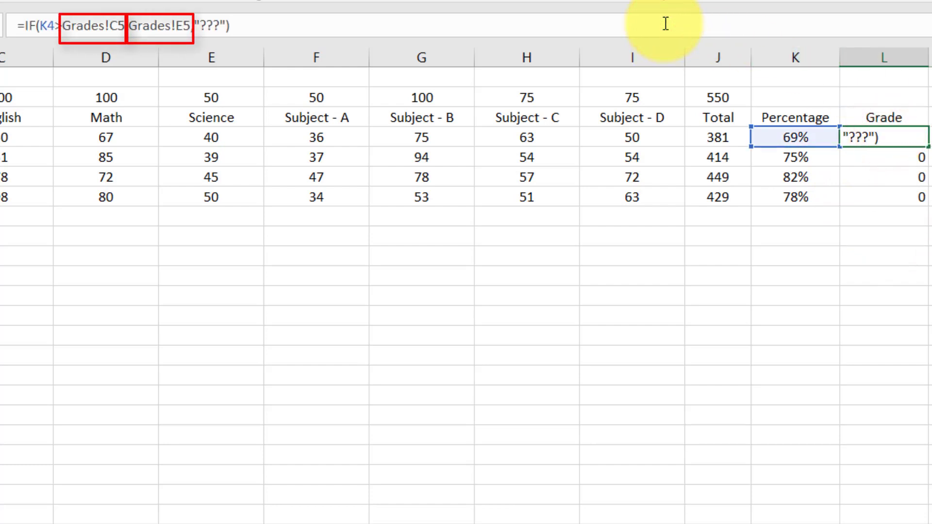
left_click(884, 157)
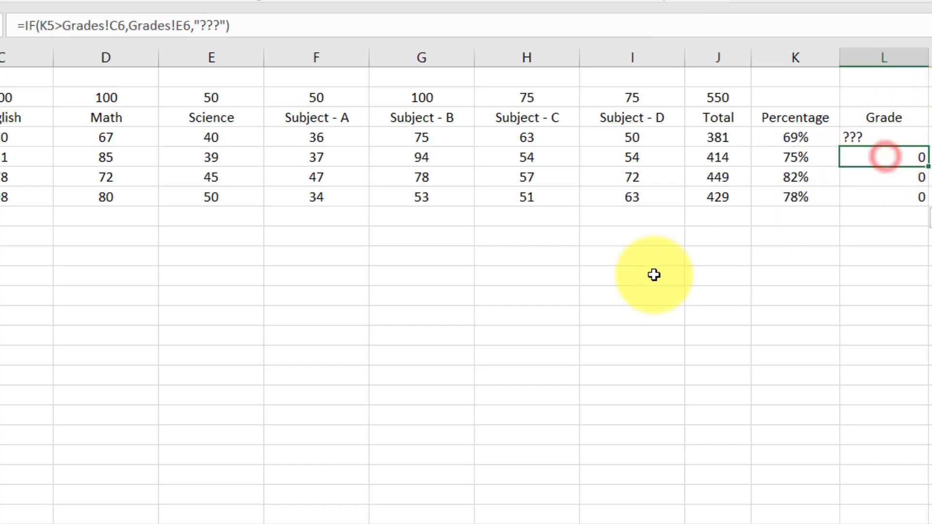
left_click(209, 523)
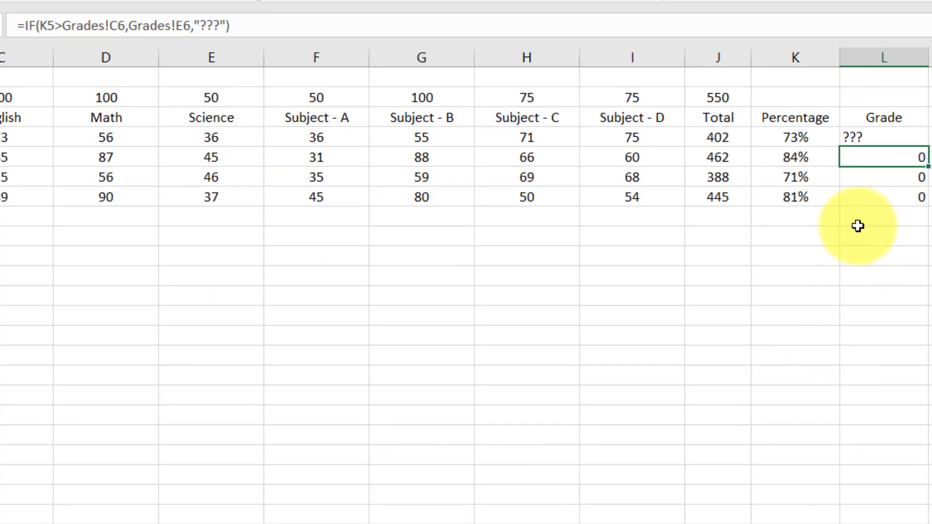
key("F2")
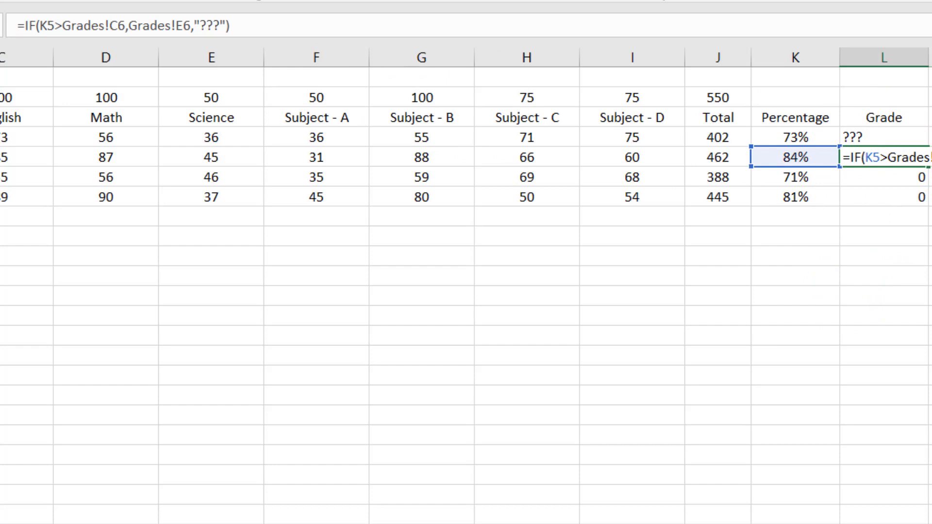
key("Escape")
double_click(895, 138)
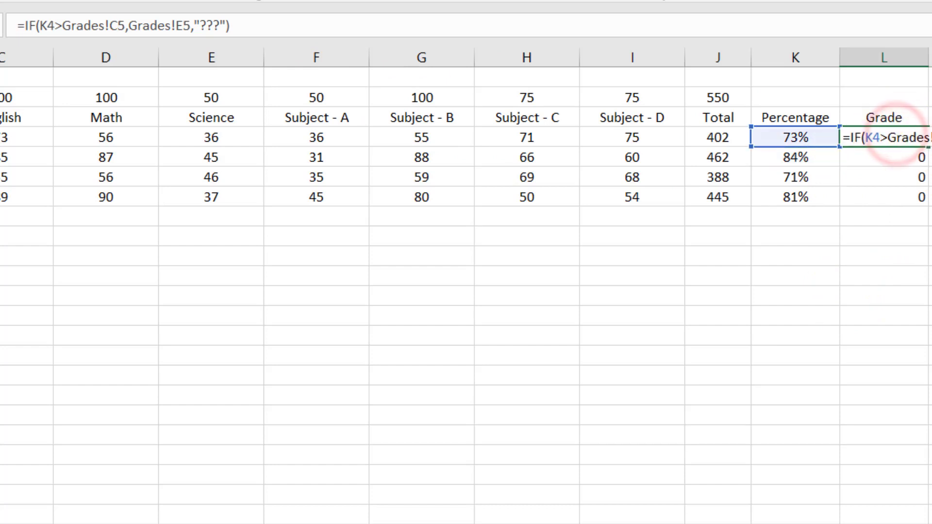
key("Escape")
left_click(897, 156)
Step: Make the Grades references in L4 absolute as Grades!$C$5 and Grades!$E$5, and fill the formula down to L7
left_click(891, 135)
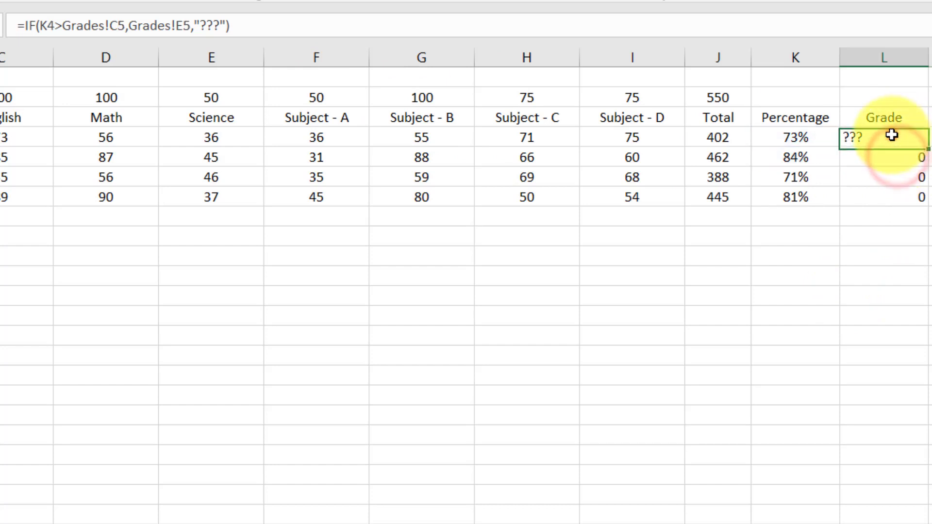
left_click(184, 24)
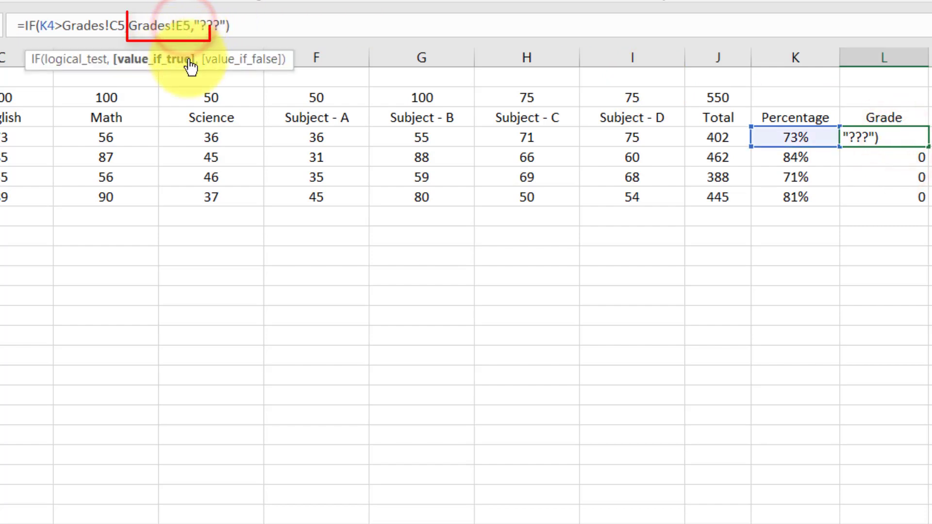
key("F4")
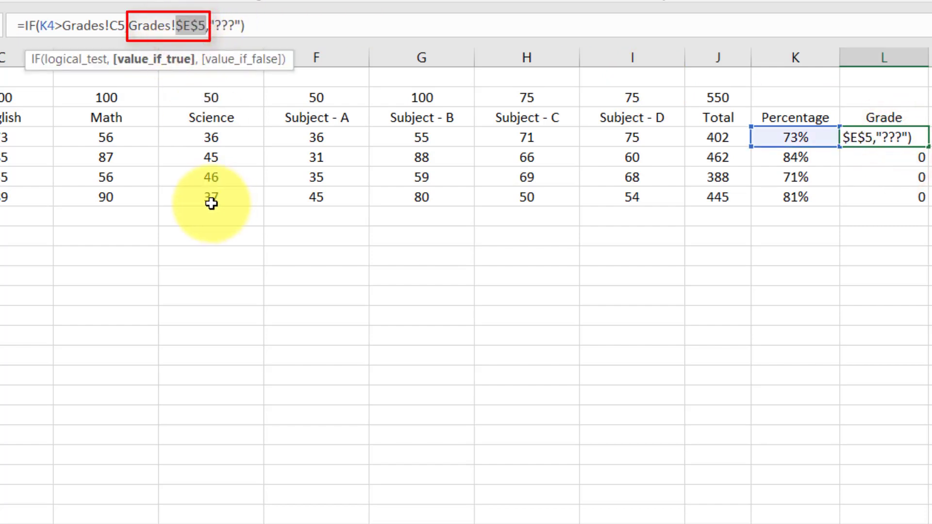
left_click(120, 27)
key("F4")
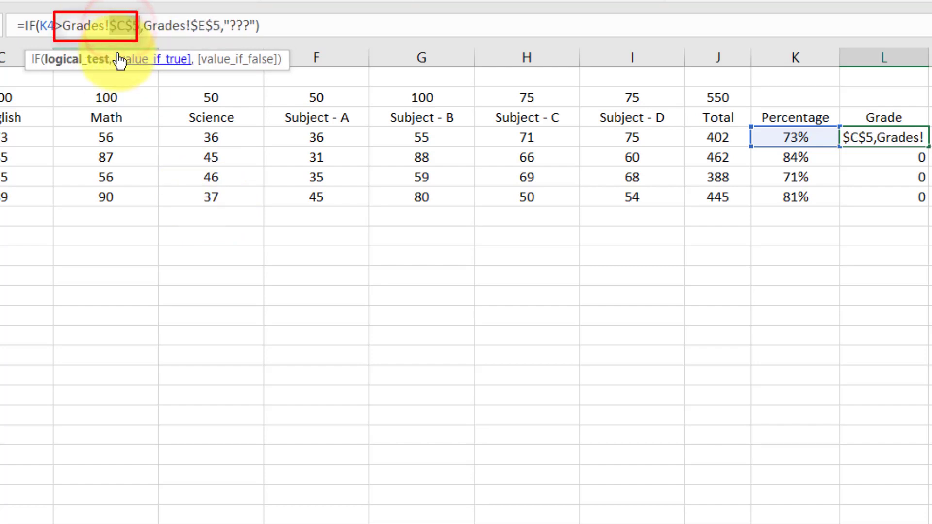
key("Return")
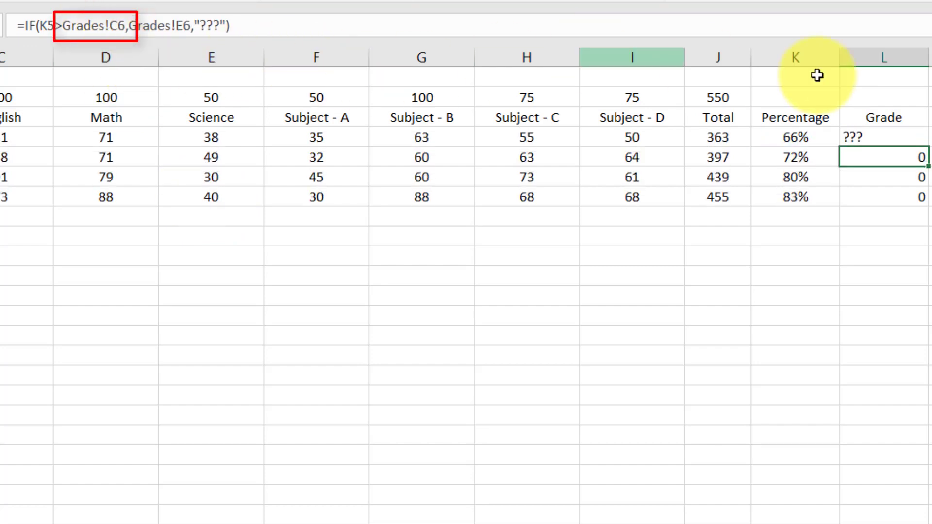
left_click(913, 138)
left_click_drag(928, 147, 915, 198)
Step: Recalculate the random marks repeatedly from empty cells in column K and check the resulting grades
left_click(804, 240)
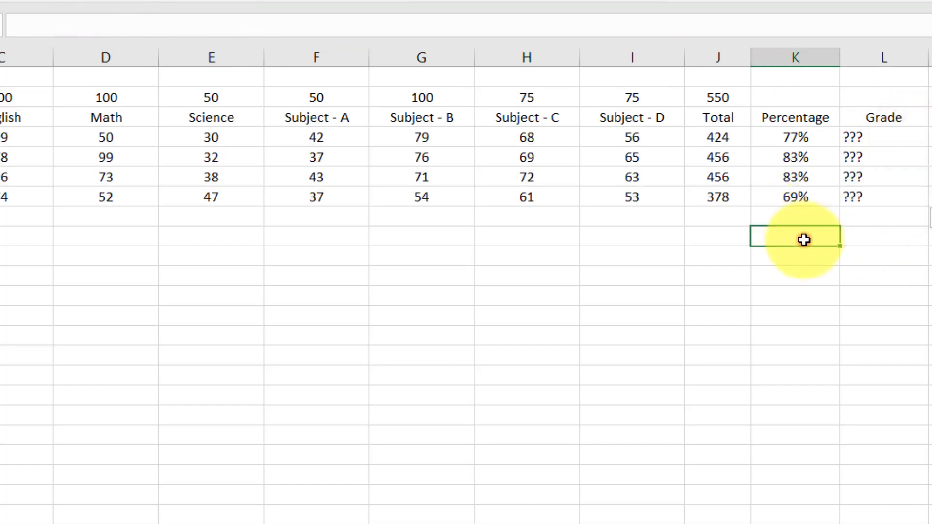
key("Return")
key("Return")
key("Return")
key("Return")
key("Return")
key("Return")
key("Return")
key("Return")
key("Return")
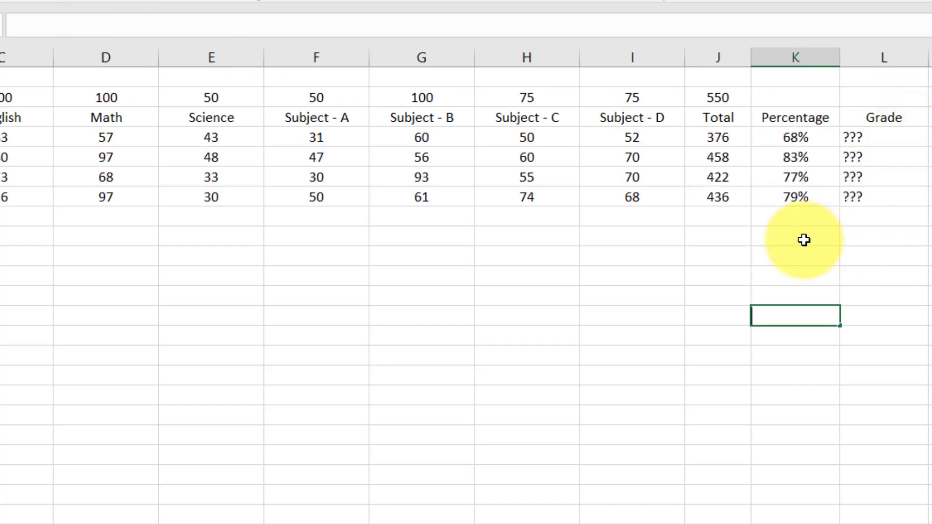
key("Return")
key("Return")
key("Return")
key("Return")
key("Return")
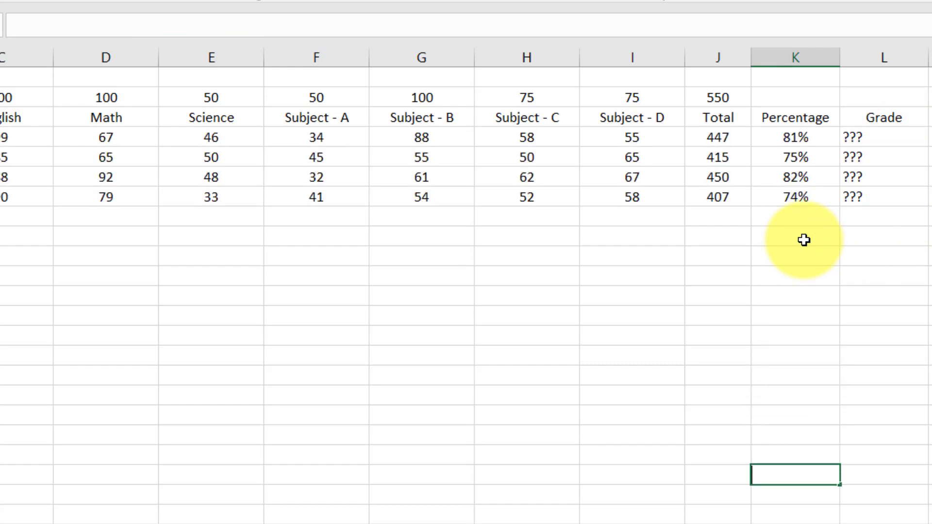
Step: Replace "???" in the L4 formula with a nested IF(K4>Grades!$C$4,Grades!$E$4,"???") and accept the corrected closing parenthesis
left_click(864, 141)
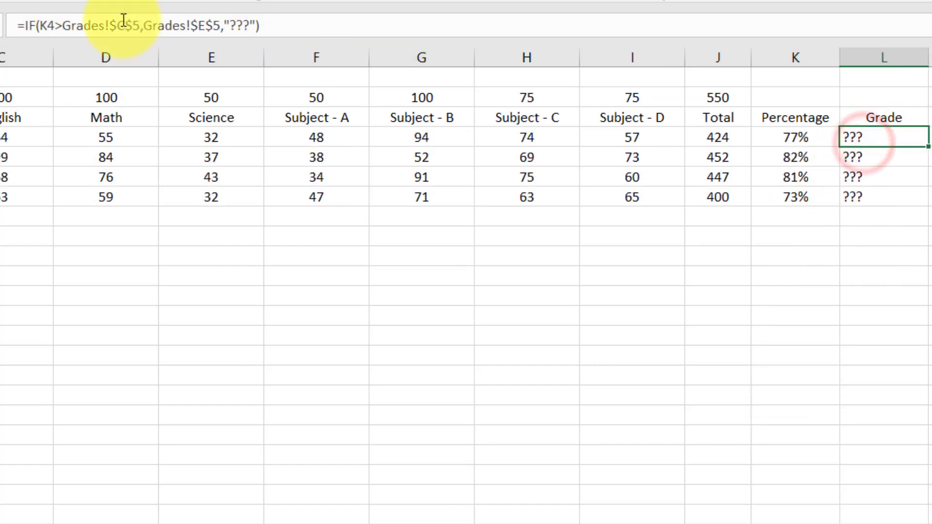
double_click(227, 26)
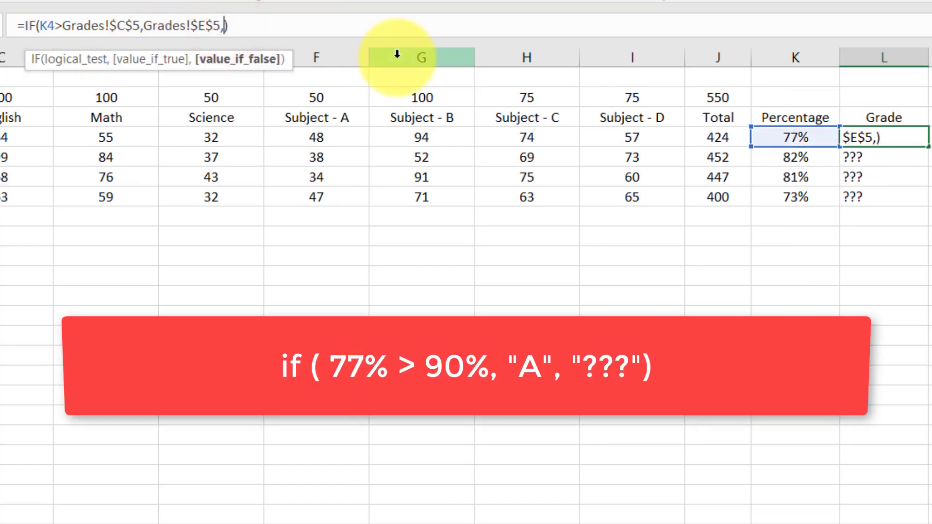
type("if")
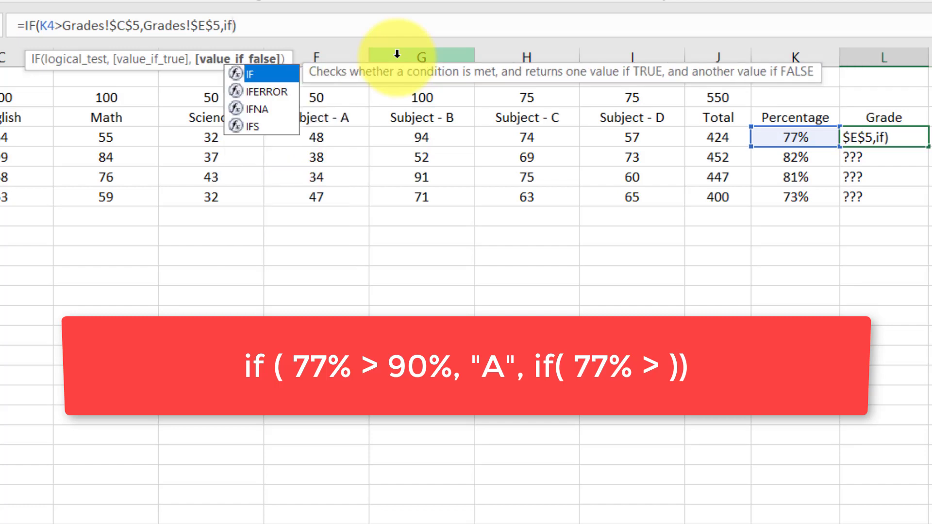
key("Tab")
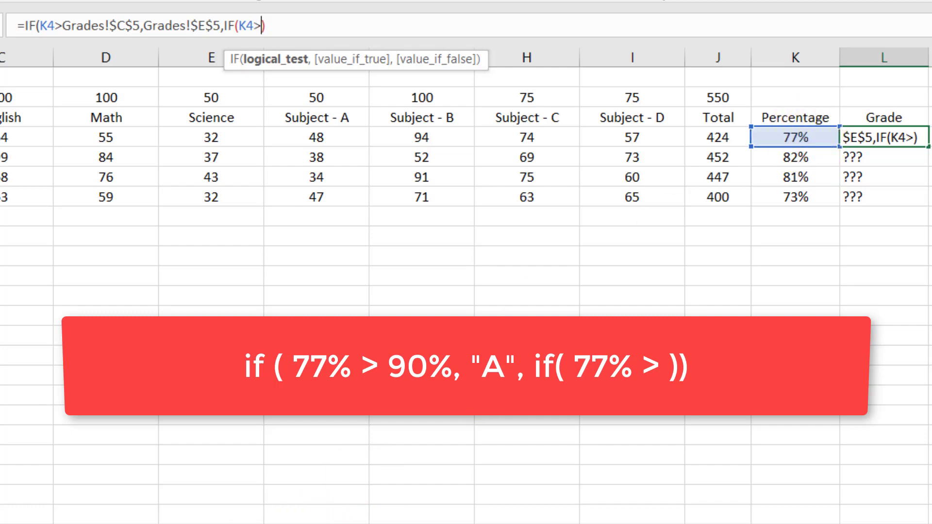
key("ctrl+Page_Down")
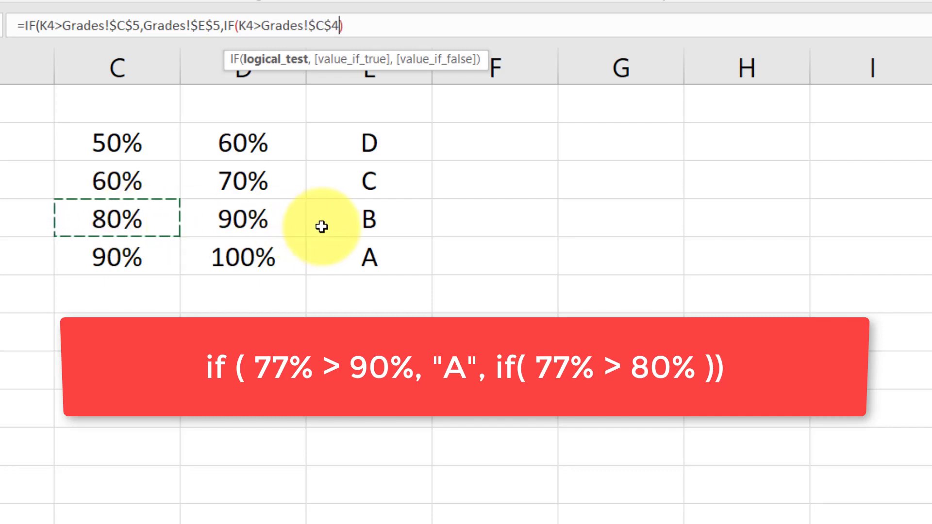
type(",Grades!$E$4")
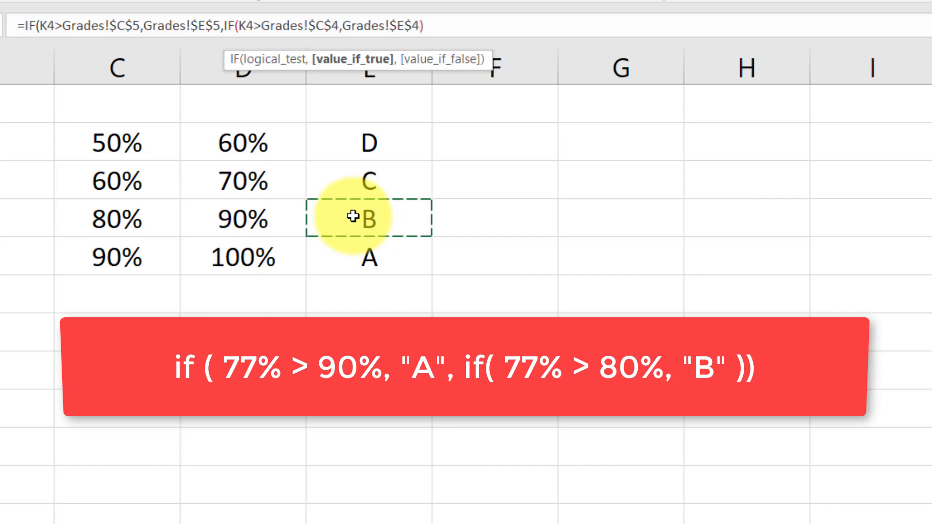
type(",")
key("Return")
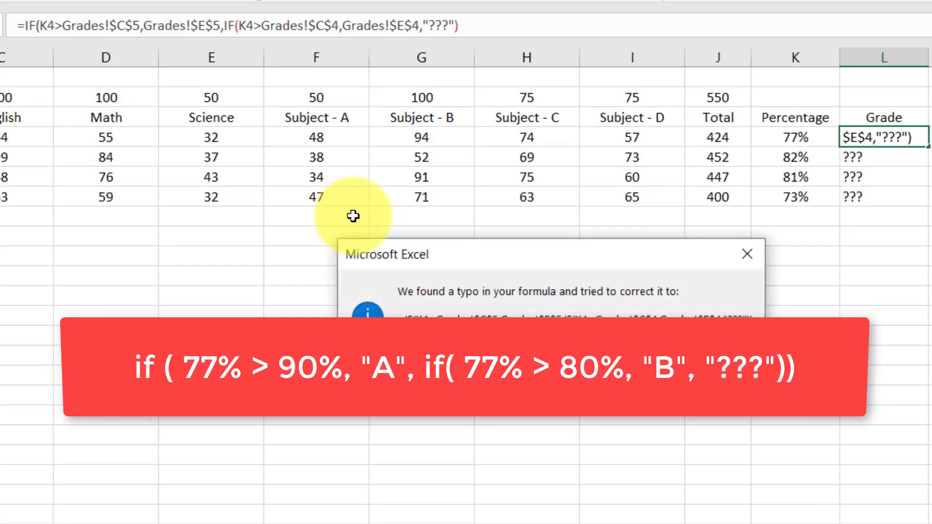
left_click(507, 384)
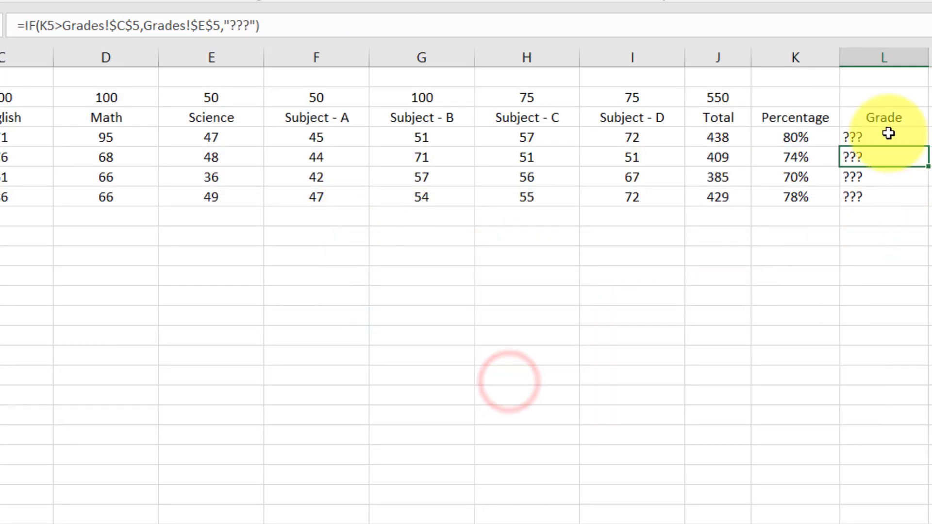
Step: Fill the two-level nested IF formula from L4 down to L7
left_click(888, 135)
left_click_drag(928, 147, 909, 214)
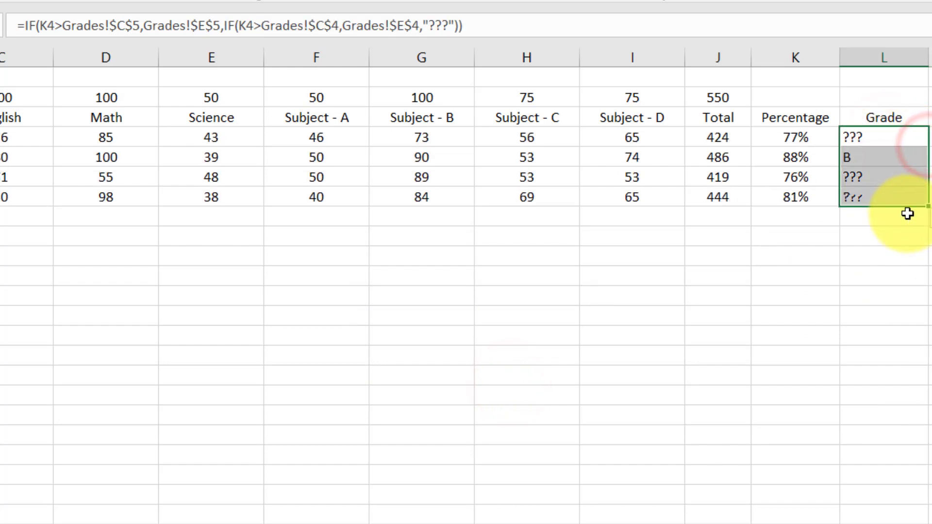
left_click(797, 235)
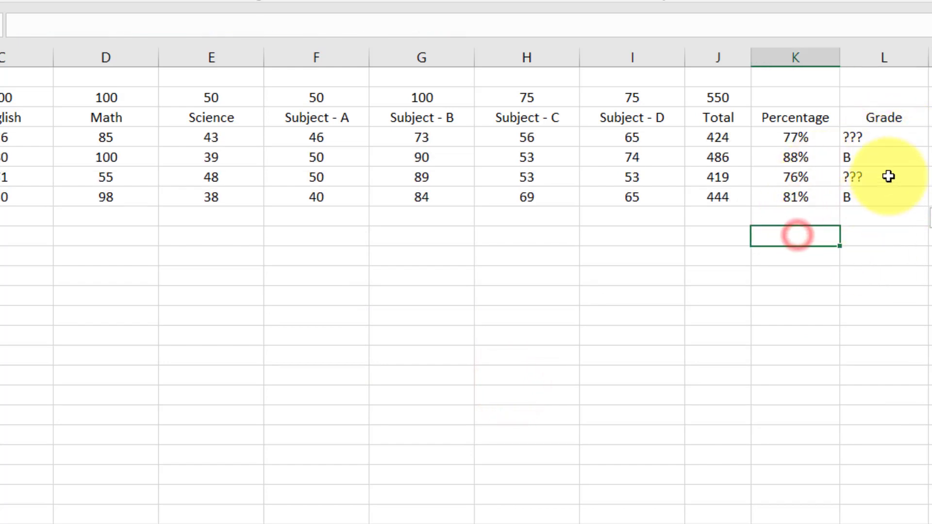
Step: Centre the Grade heading and the grade cells in L3:L7
left_click_drag(890, 119, 859, 199)
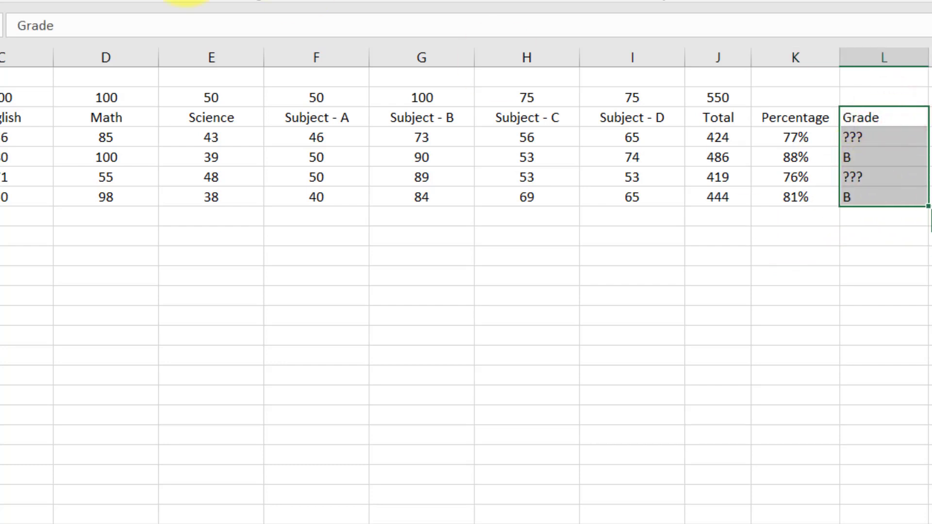
left_click(186, 0)
left_click(874, 252)
Step: Replace "???" in the L4 formula with a nested IF(K4>Grades!$C$3,Grades!$E$3,"???") and fill the formula down to L7
left_click(906, 137)
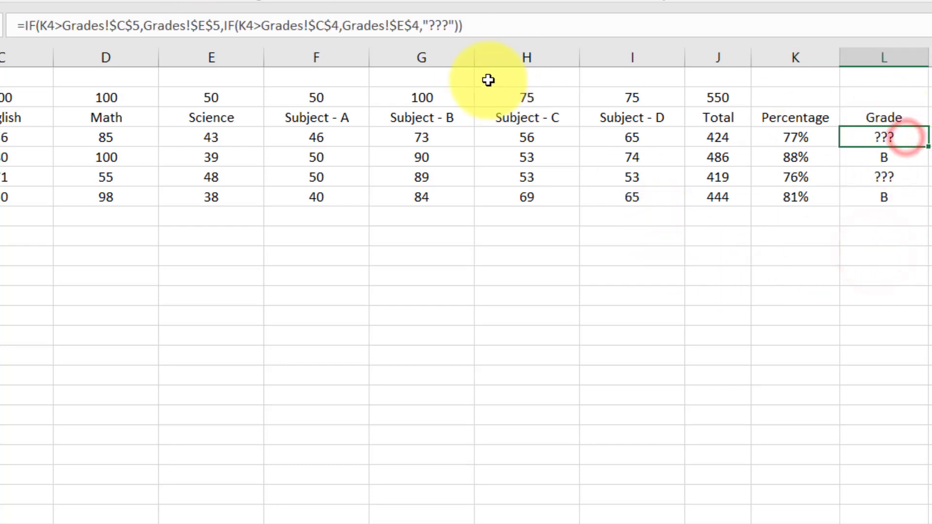
left_click(453, 26)
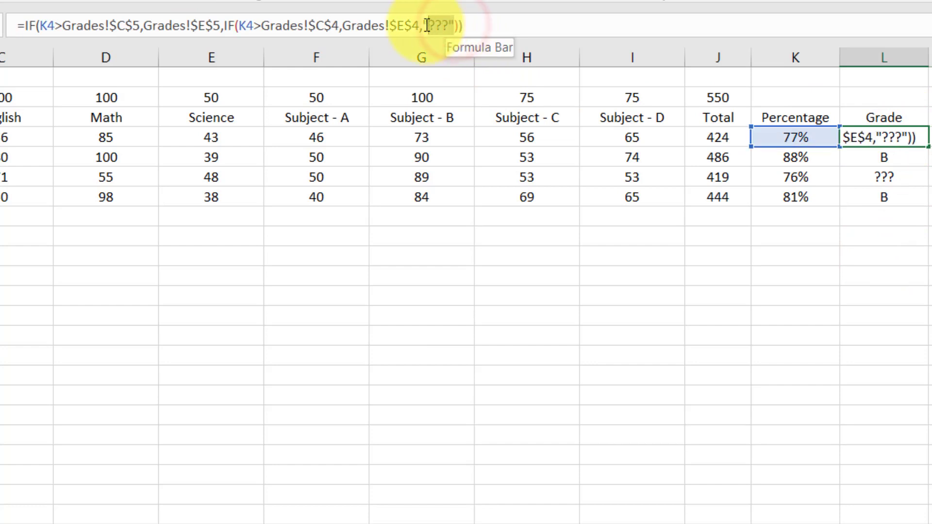
left_click_drag(427, 25, 423, 26)
key("BackSpace")
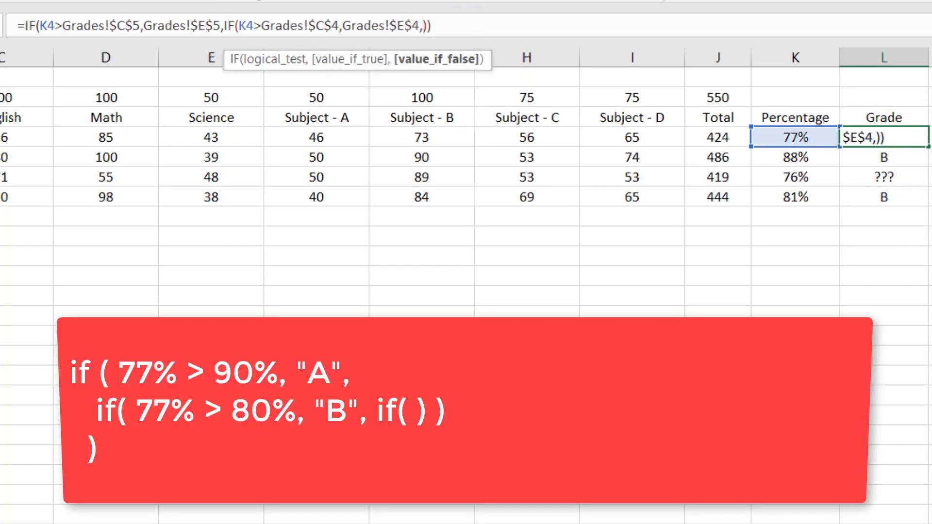
type("IF(")
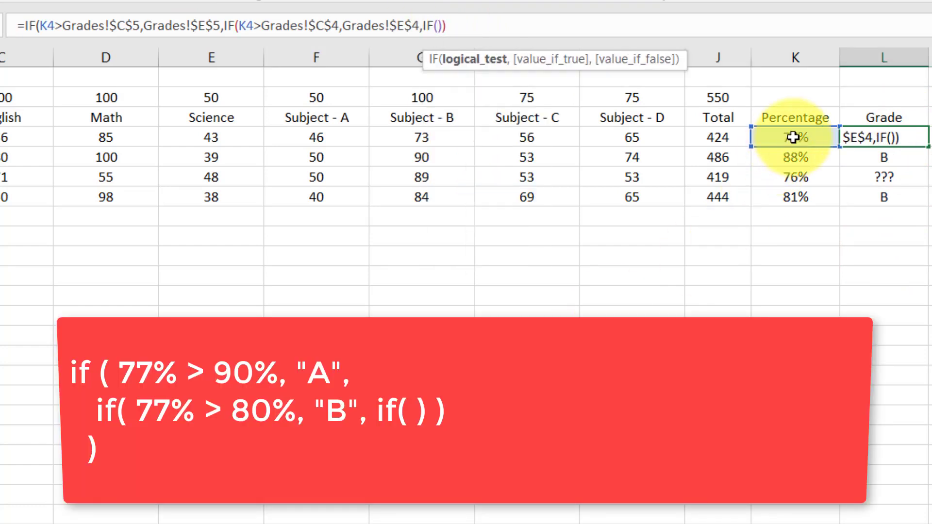
left_click(794, 137)
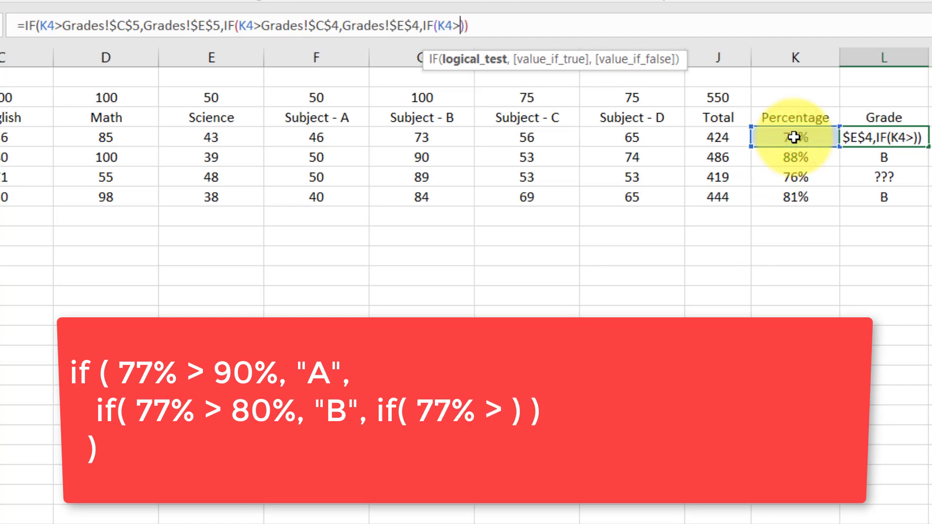
left_click(194, 523)
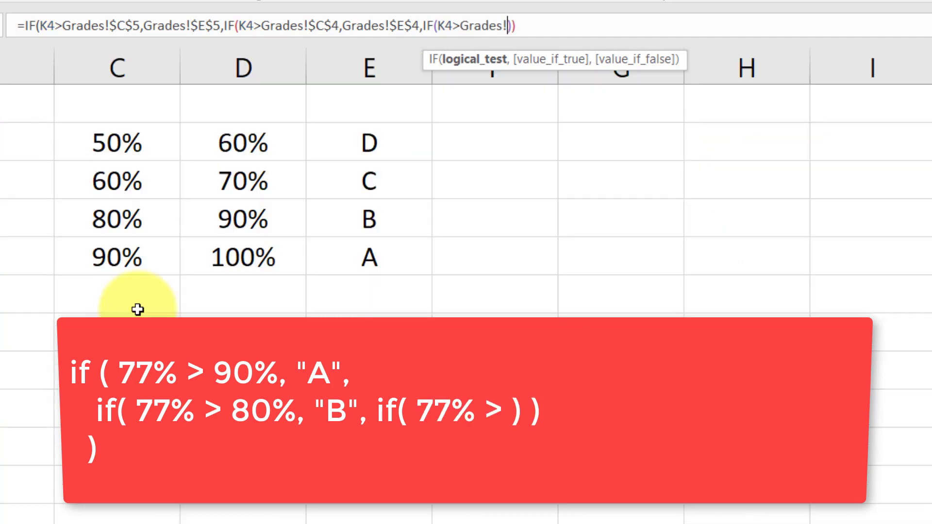
left_click(111, 191)
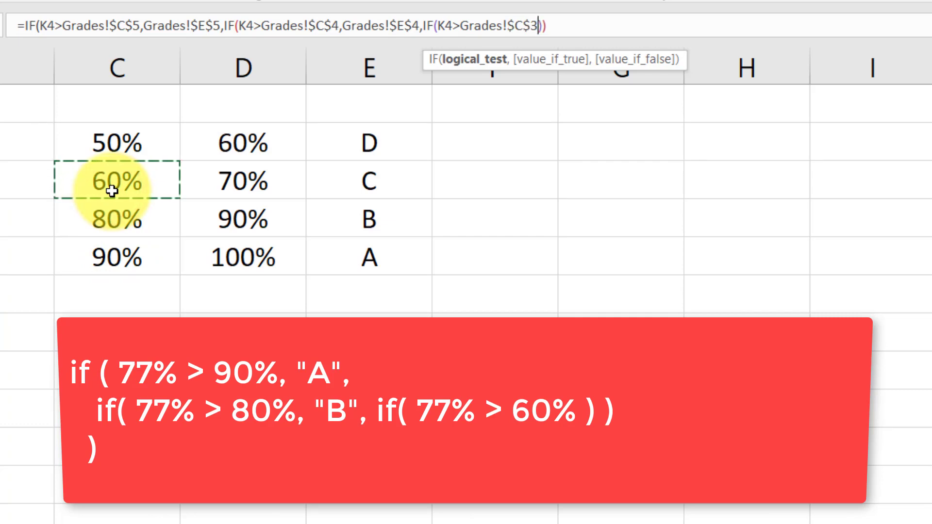
type(",")
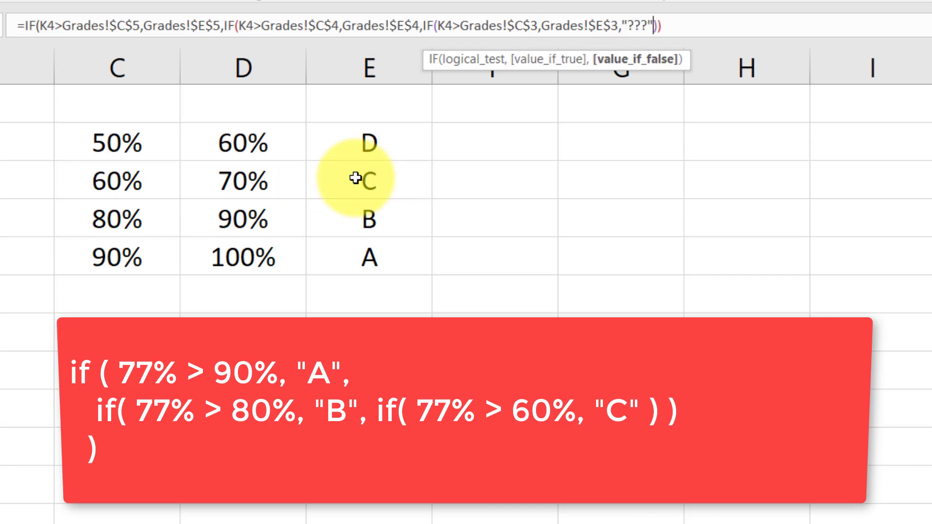
key("Return")
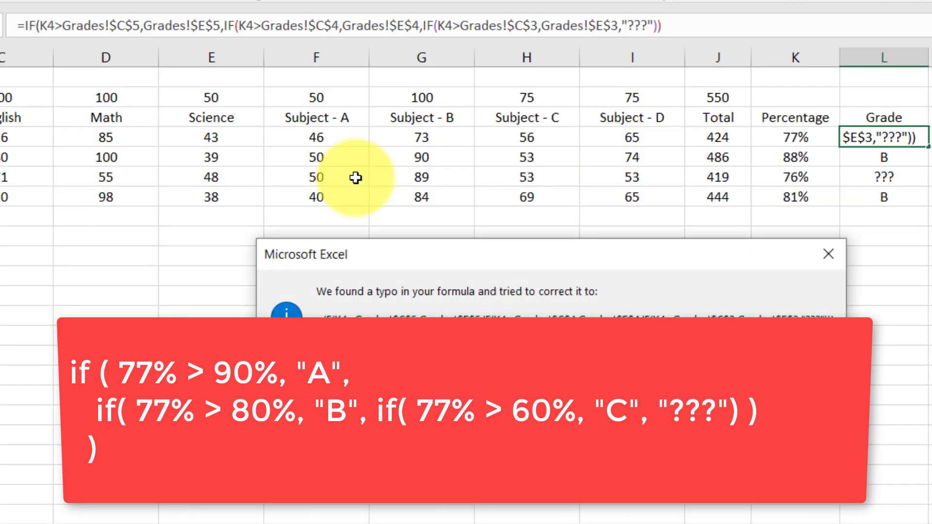
key("Return")
left_click(911, 140)
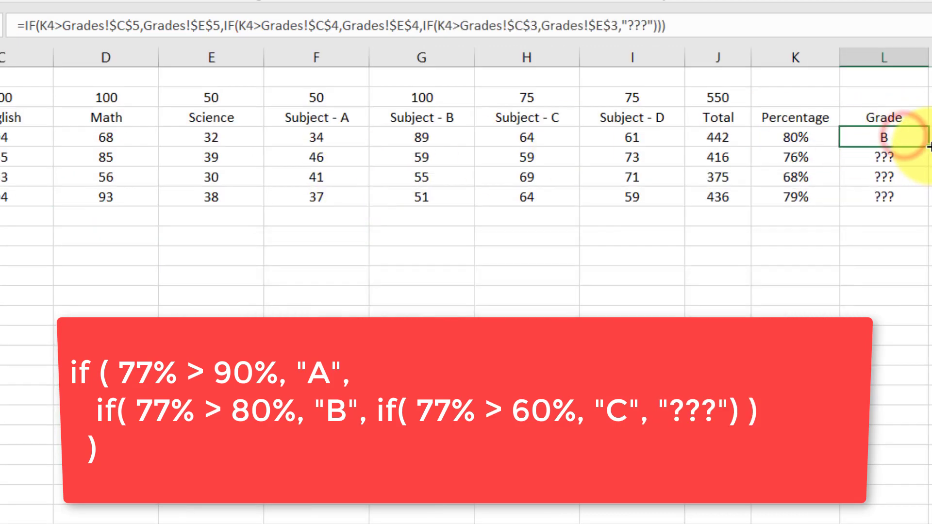
left_click_drag(929, 146, 925, 202)
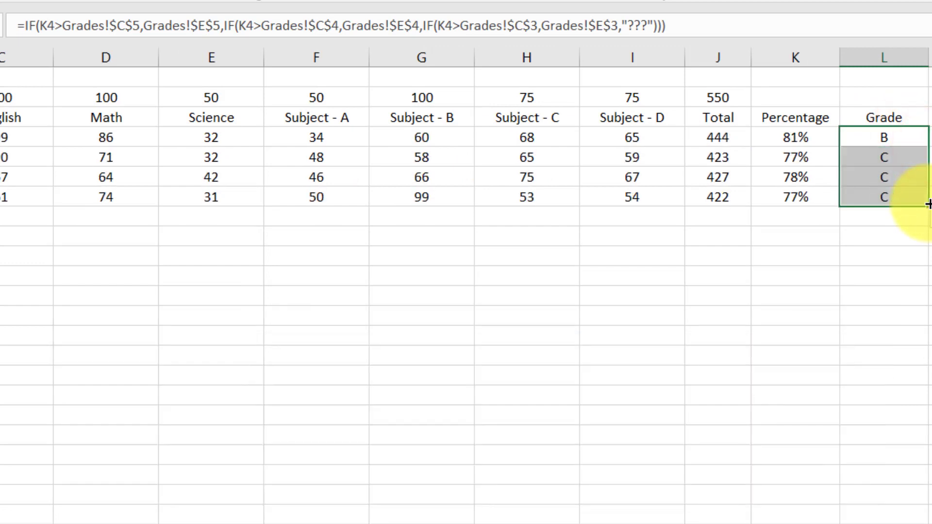
Step: Replace "???" in the L4 formula with a fourth nested IF(K4>Grades!$C$2,Grades!$E$2,"???") and accept the corrected closing parenthesis
left_click(906, 141)
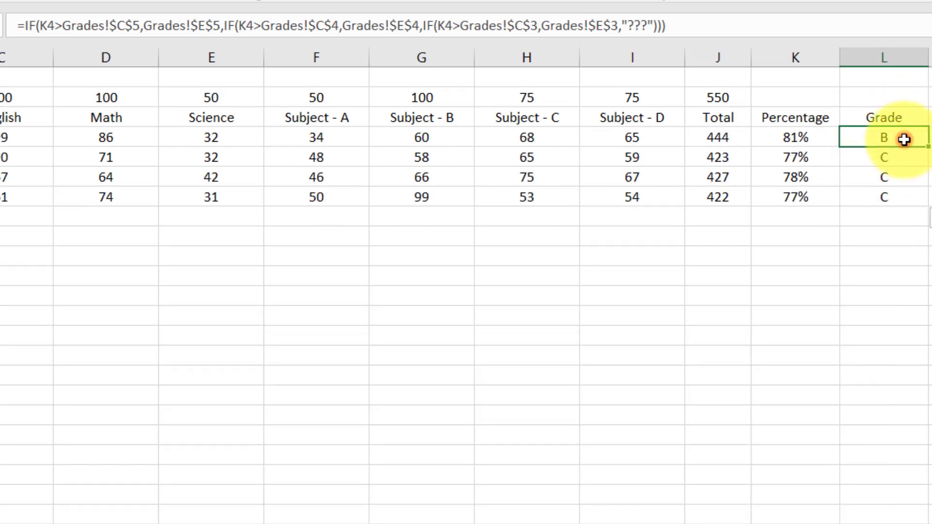
left_click(625, 26)
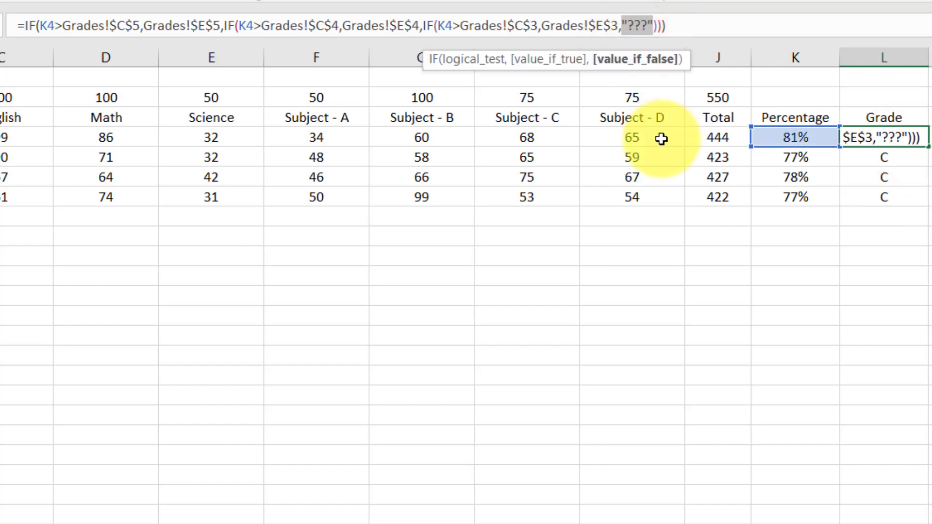
type("IF(")
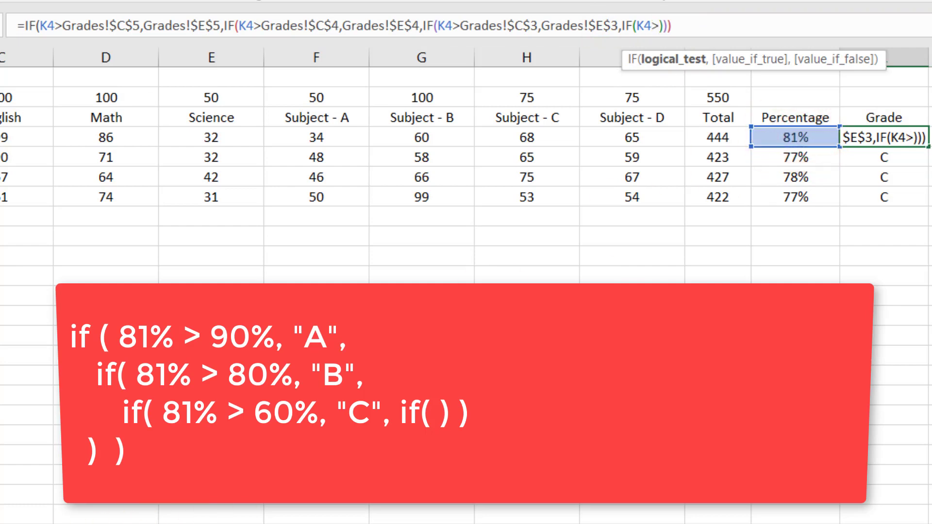
left_click(126, 523)
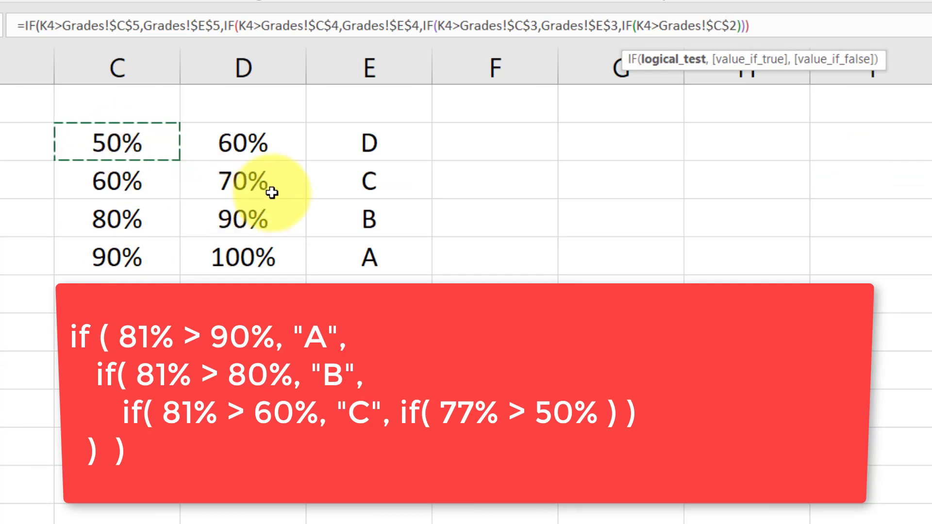
type(",")
left_click(356, 151)
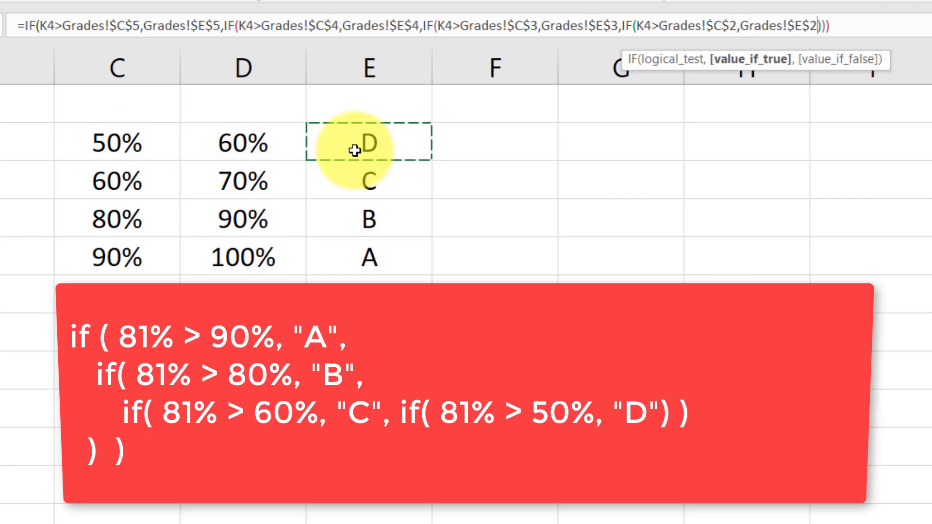
type(",")
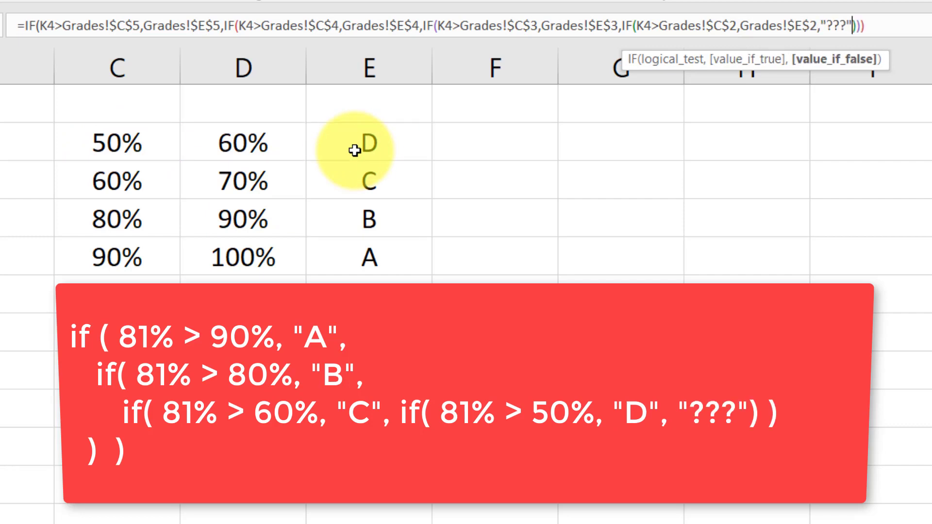
key("shift+Tab")
key("Return")
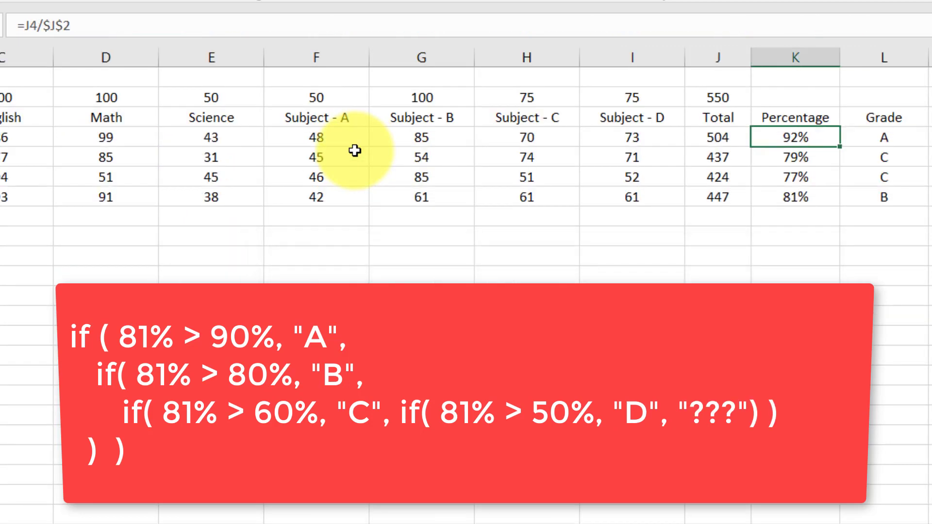
Step: Change the final "???" in the L4 formula to "Try Again" and fill the formula down to L7
left_click(881, 138)
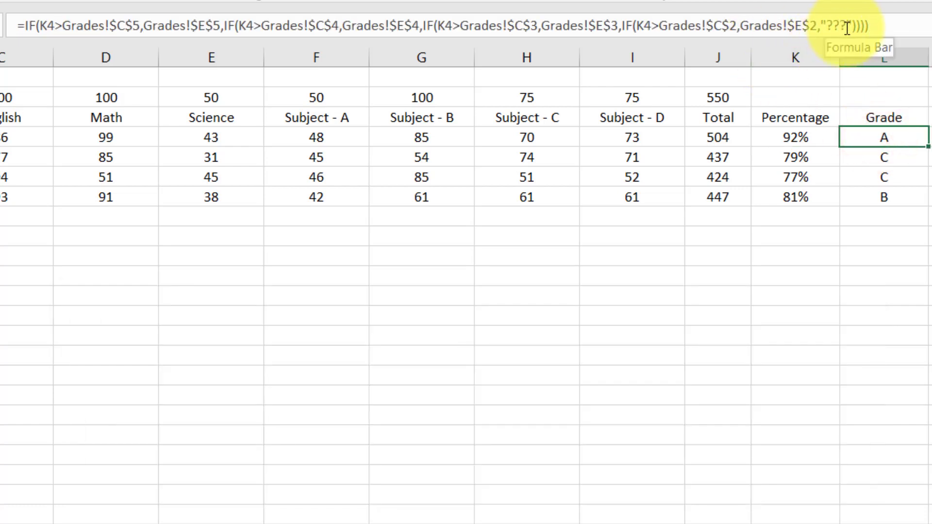
left_click(835, 26)
left_click_drag(834, 26, 846, 26)
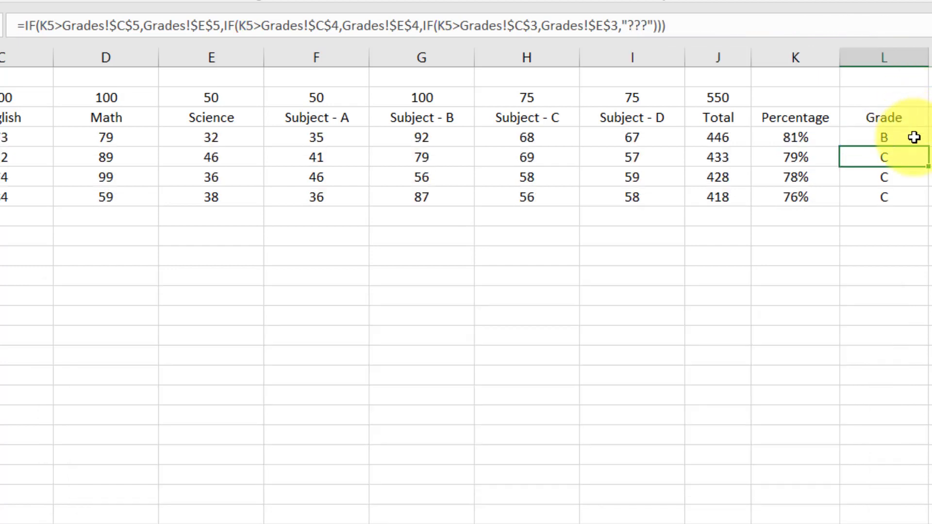
left_click(915, 137)
left_click_drag(928, 146, 930, 205)
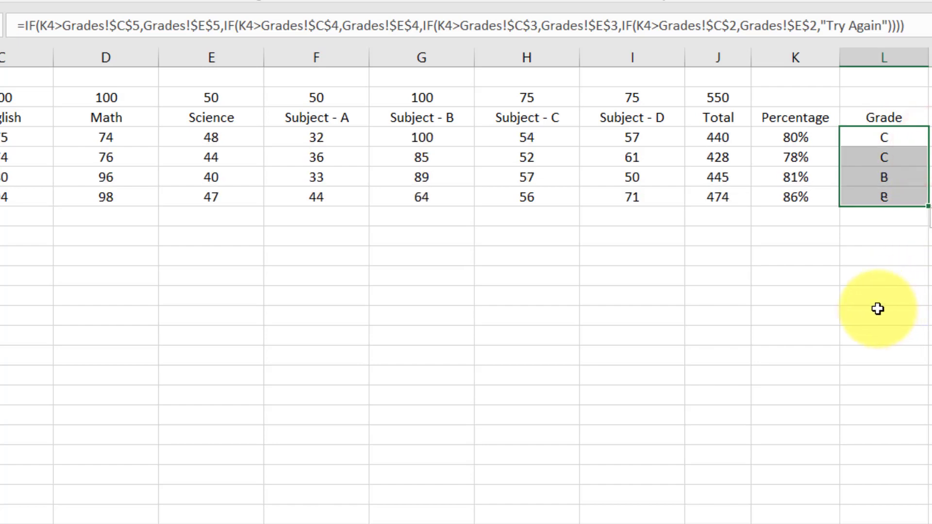
Step: Recalculate the random marks once more and replace the formulas in C4:I7 with their fixed values
double_click(826, 305)
key("Return")
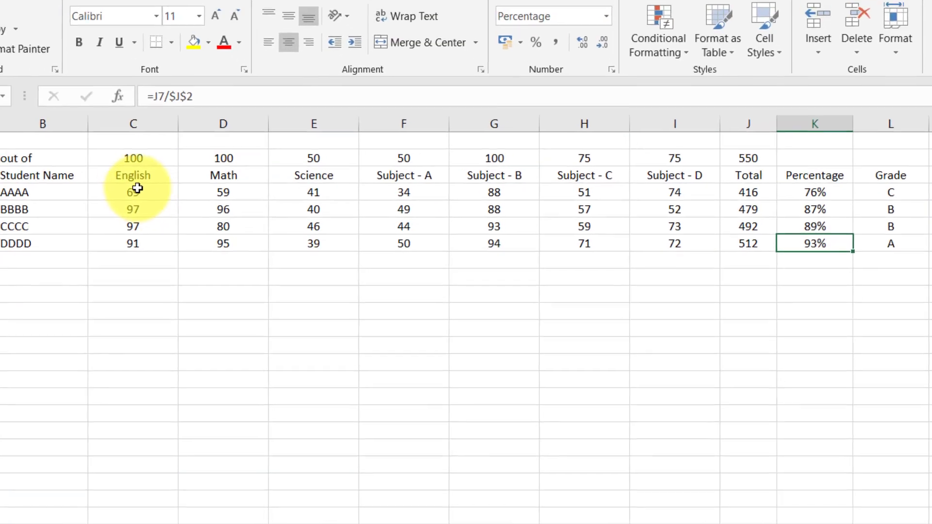
left_click_drag(149, 199, 680, 249)
right_click(637, 242)
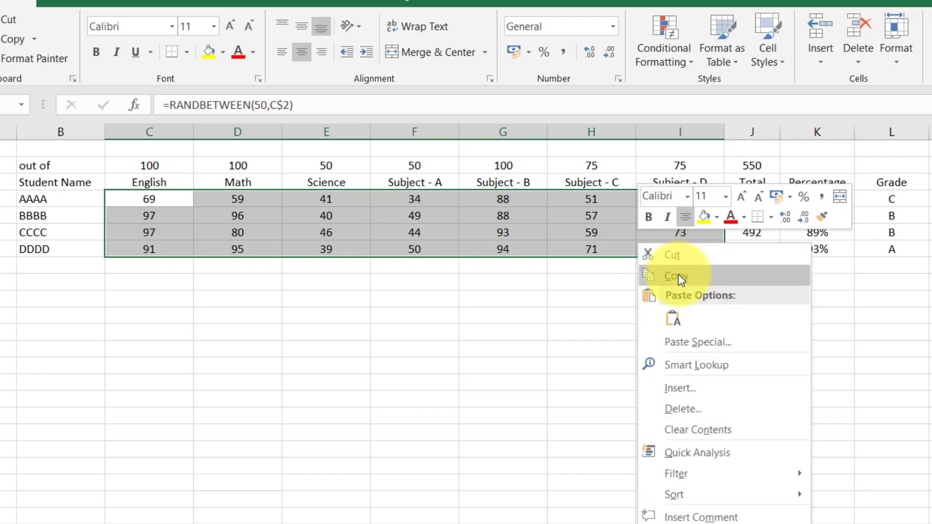
left_click(678, 275)
right_click(315, 227)
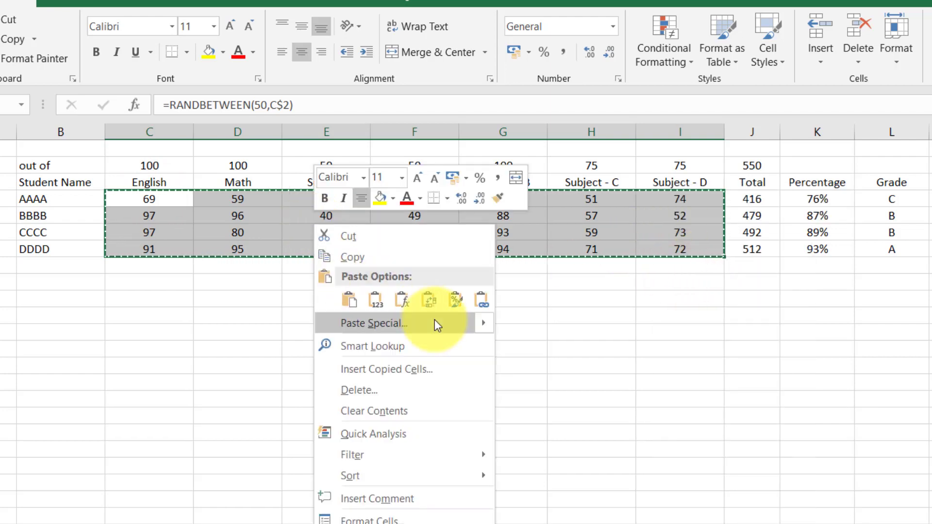
mouse_move(485, 326)
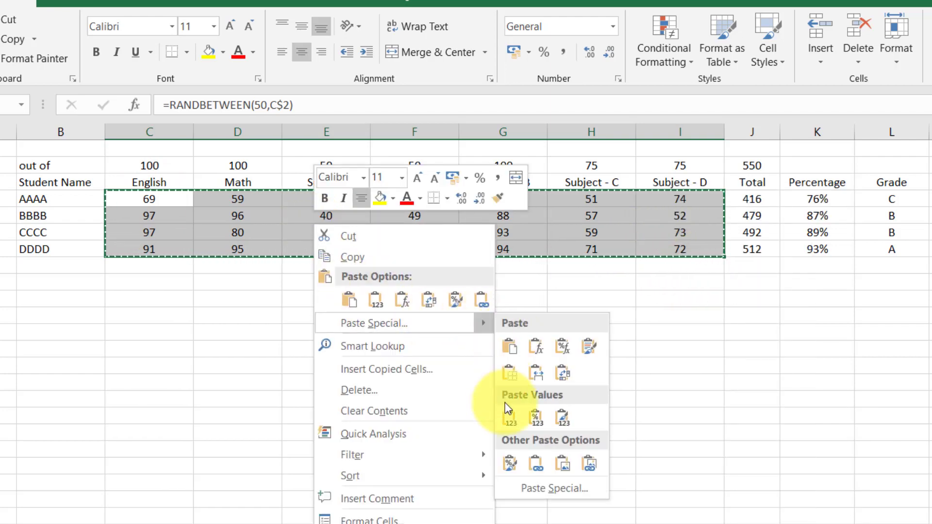
left_click(511, 417)
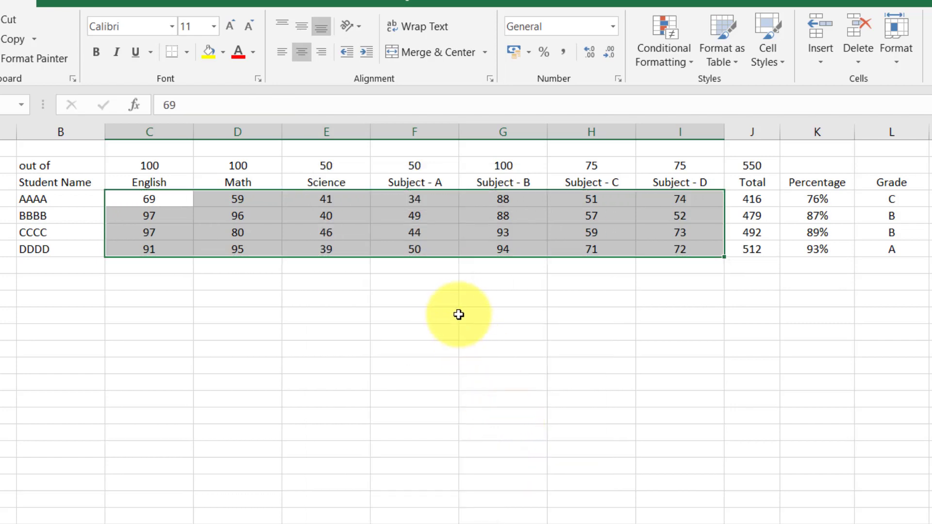
left_click(457, 314)
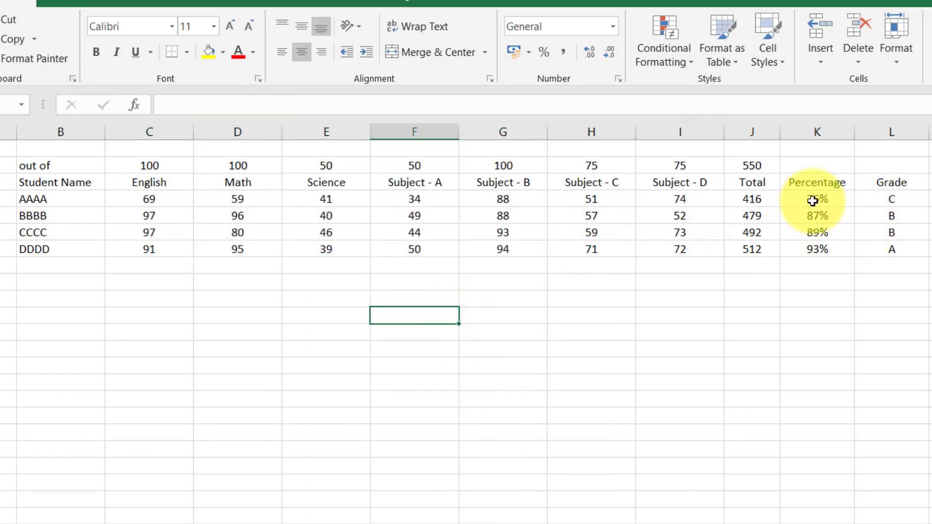
Step: Set student AAAA's marks in Subject - C, Subject - B, Subject - A, Science and Math to 20 each
left_click(575, 203)
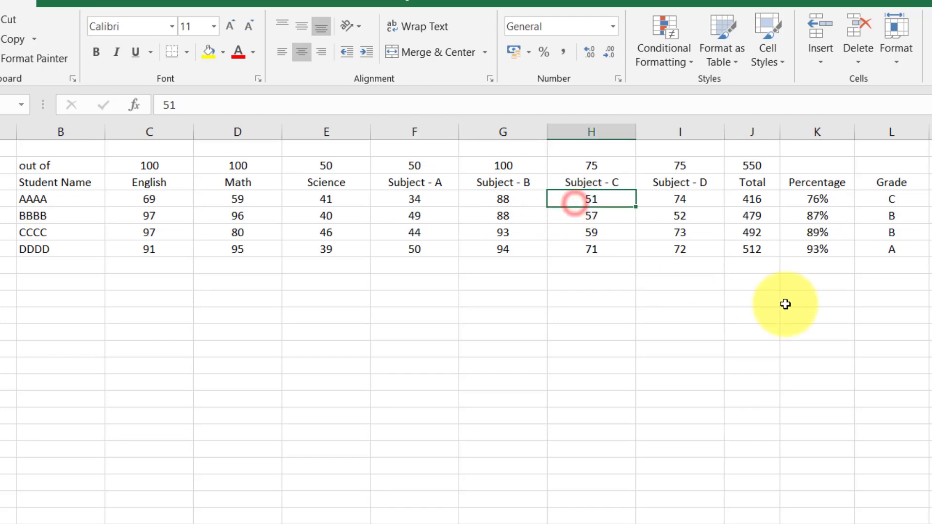
type("20")
key("Return")
key("Left")
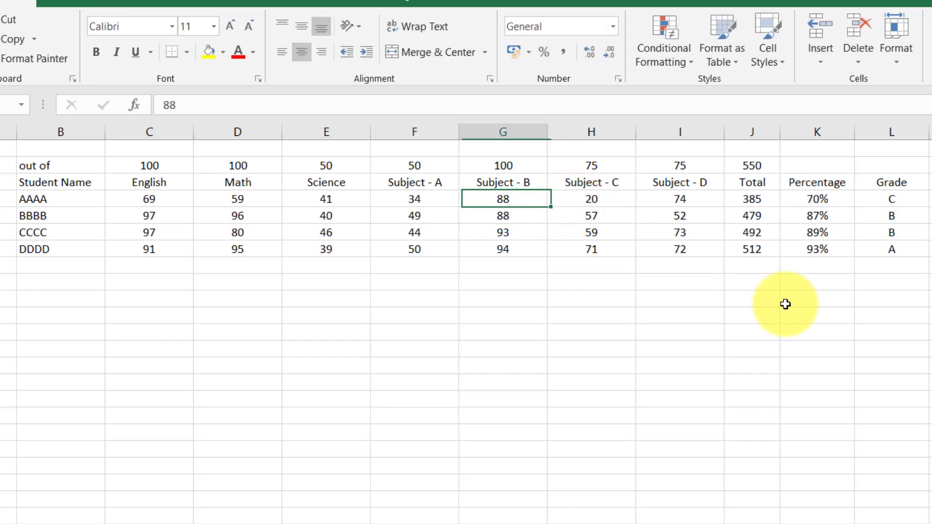
type("20")
key("Return")
key("Up")
key("Left")
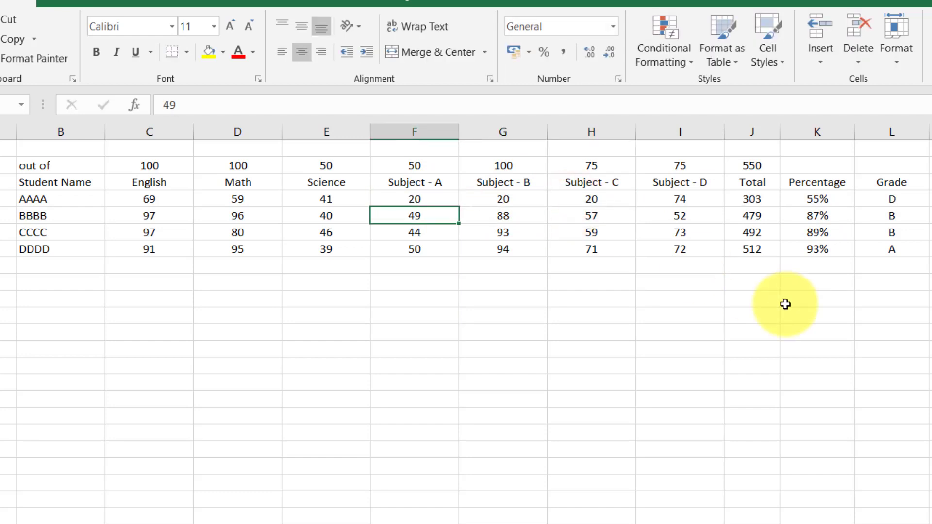
key("Up")
key("Left")
type("20")
key("Return")
key("Up")
key("Left")
type("20")
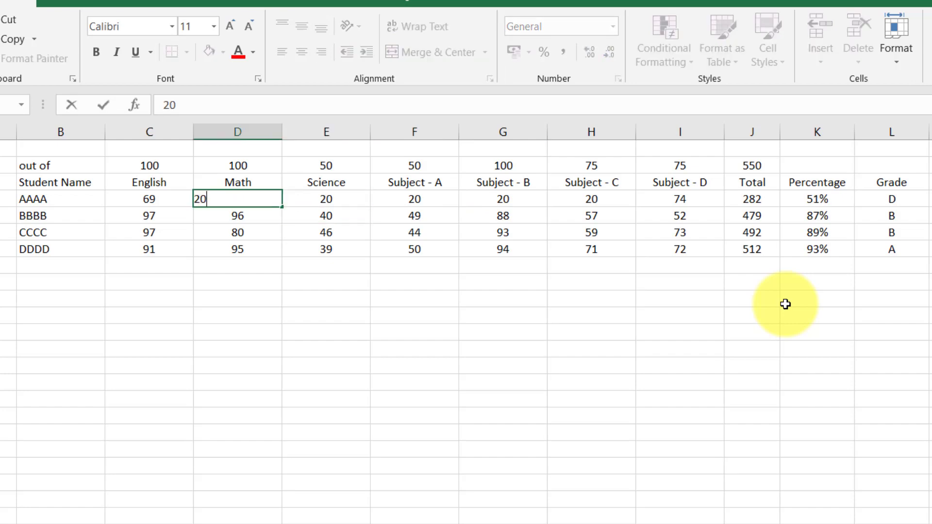
key("Return")
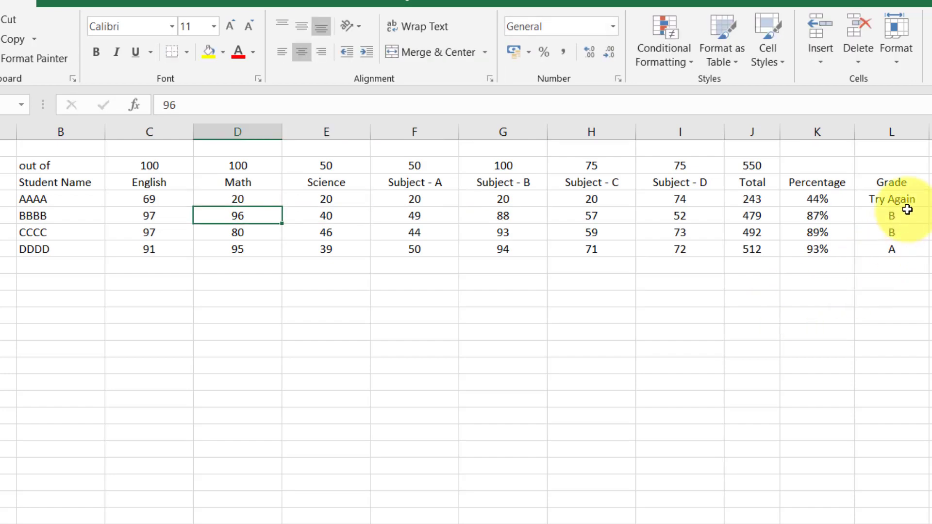
Step: Add borders and a light blue fill to the header row B3:L3
mouse_move(49, 182)
left_mouse_down()
mouse_move(878, 174)
mouse_move(879, 183)
left_mouse_up()
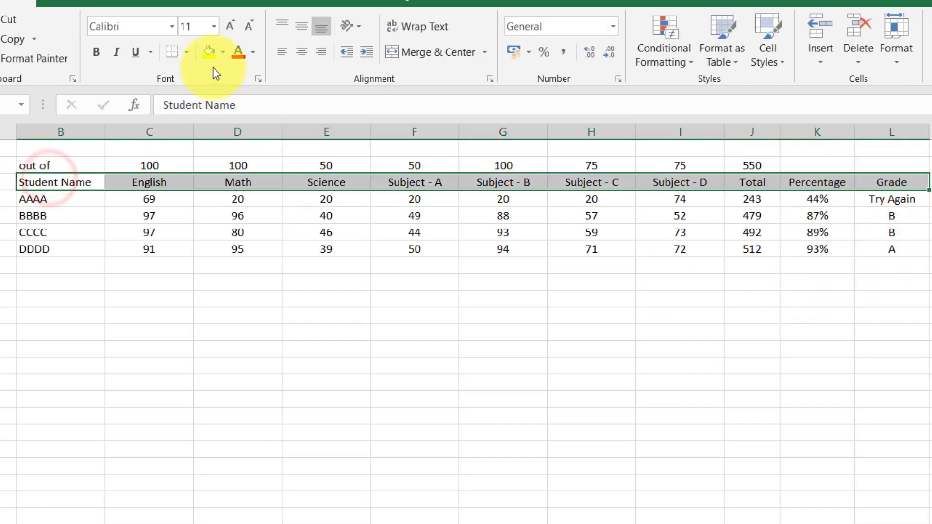
left_click(172, 52)
left_click(223, 53)
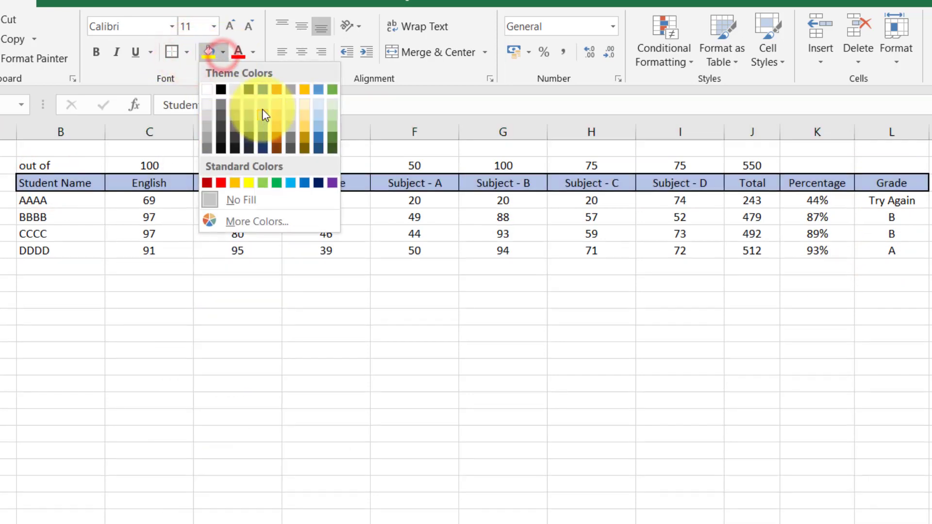
left_click(263, 102)
Step: Apply the header's light blue fill and all borders to the student name cells B4:B8
left_click_drag(59, 200, 60, 262)
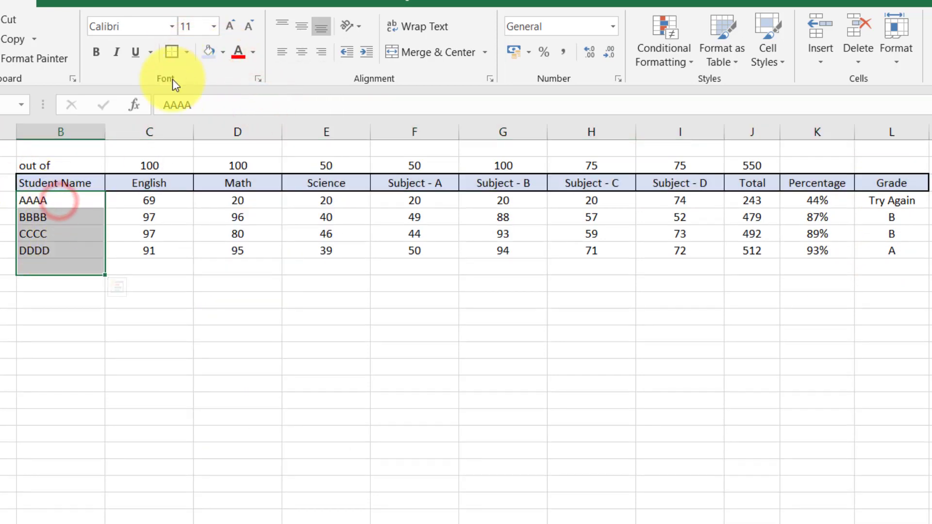
key("F4")
left_click(188, 53)
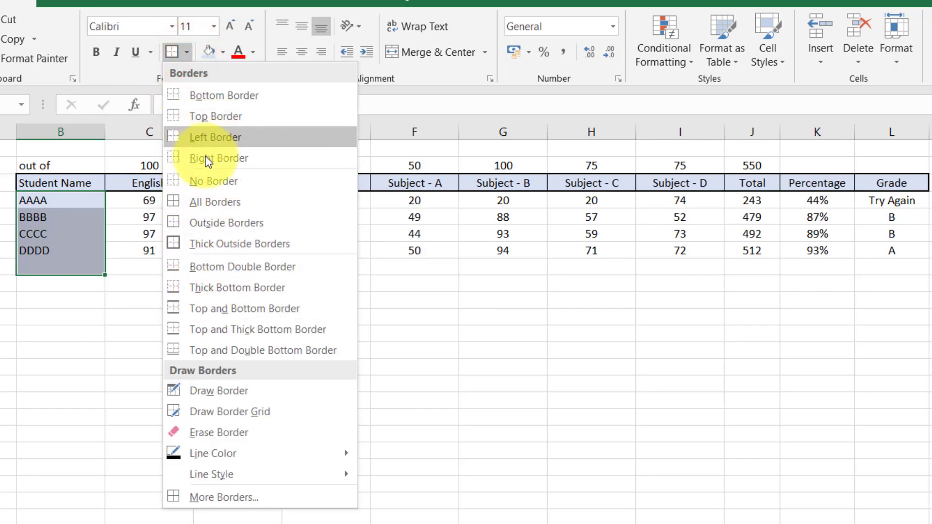
left_click(204, 157)
left_click(132, 208)
left_click_drag(53, 200, 61, 267)
left_click(188, 56)
left_click(203, 202)
left_click(110, 293)
left_click(168, 243)
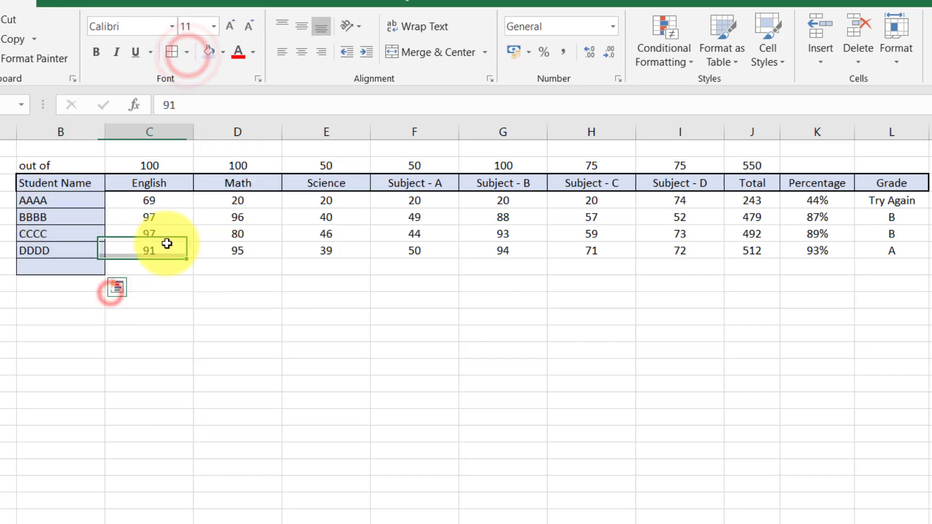
Step: Add all borders and a thick outside border to C4:L8, and increase the height of rows 4 to 8
left_click_drag(137, 201, 885, 262)
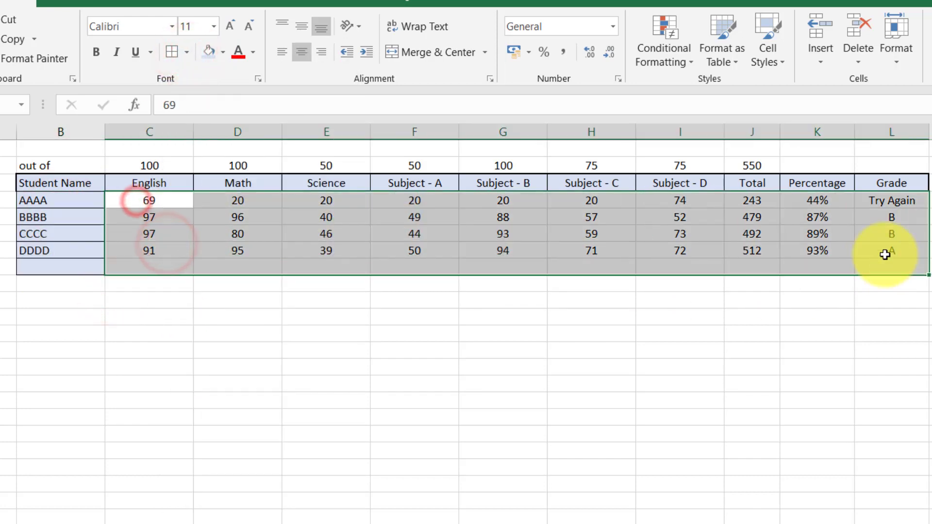
left_click(191, 53)
left_click(203, 202)
left_click(190, 53)
left_click(190, 54)
left_click(203, 239)
left_click(102, 375)
left_click_drag(0, 201, 5, 228)
Step: Convert B3:L8 into a table with headers and apply the black banded table style
left_click_drag(41, 183, 874, 353)
left_click(57, 3)
left_click(92, 38)
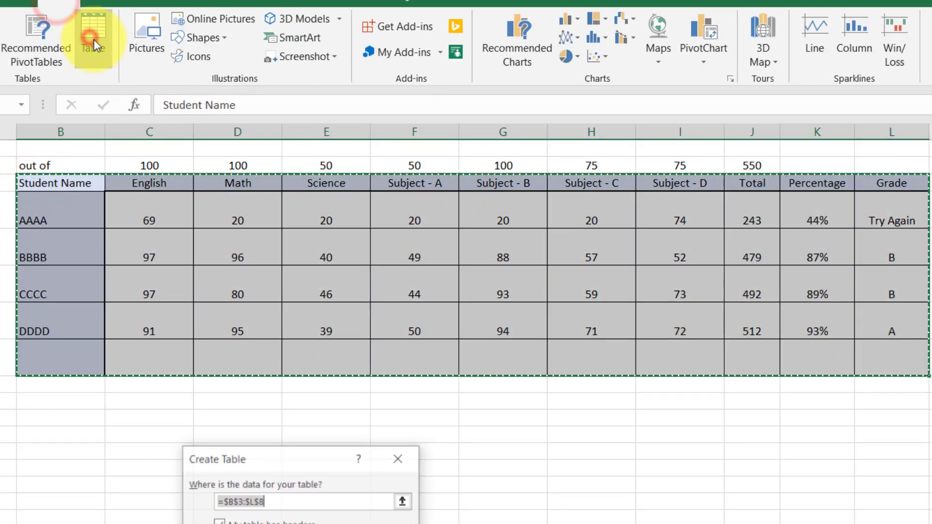
key("Return")
left_click(818, 37)
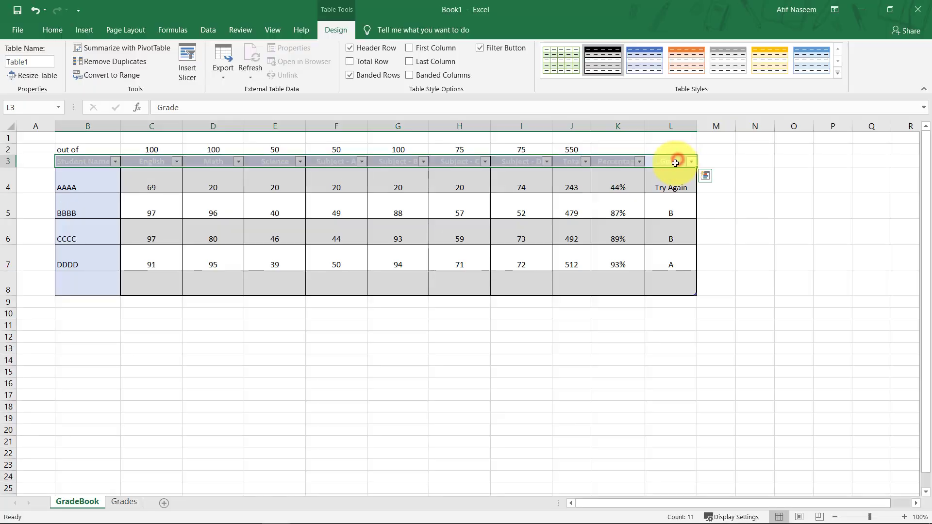
Step: Set the header row B3:L3 text to black and its font size to 14
left_click_drag(906, 183, 85, 162)
left_click(53, 29)
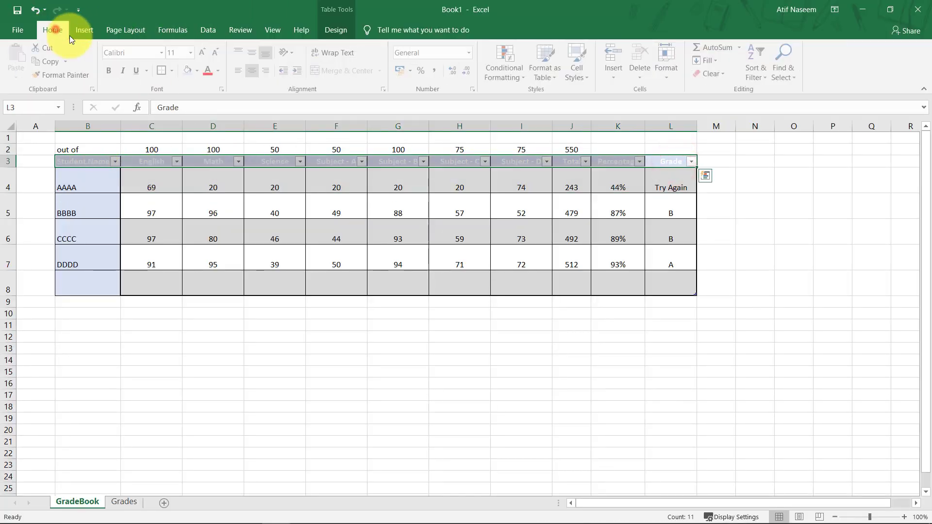
left_click(221, 74)
left_click(229, 82)
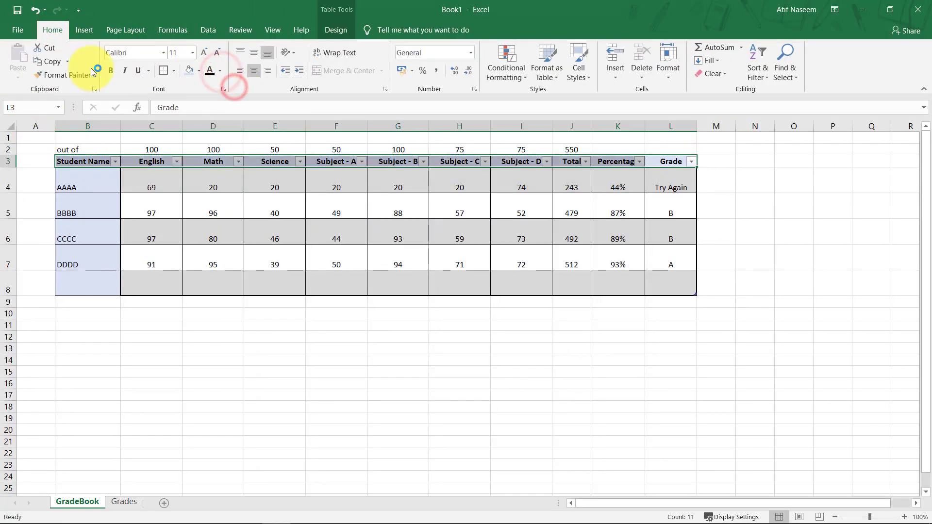
left_click(193, 52)
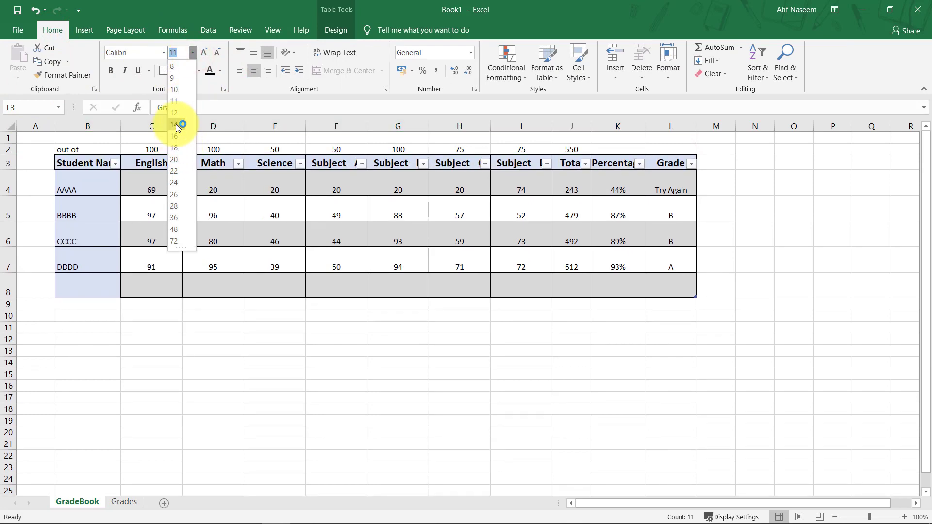
left_click(177, 124)
left_click(595, 373)
Step: Remove the filter buttons from the table's header row
left_click_drag(663, 164, 684, 155)
left_click(80, 161)
left_click(208, 30)
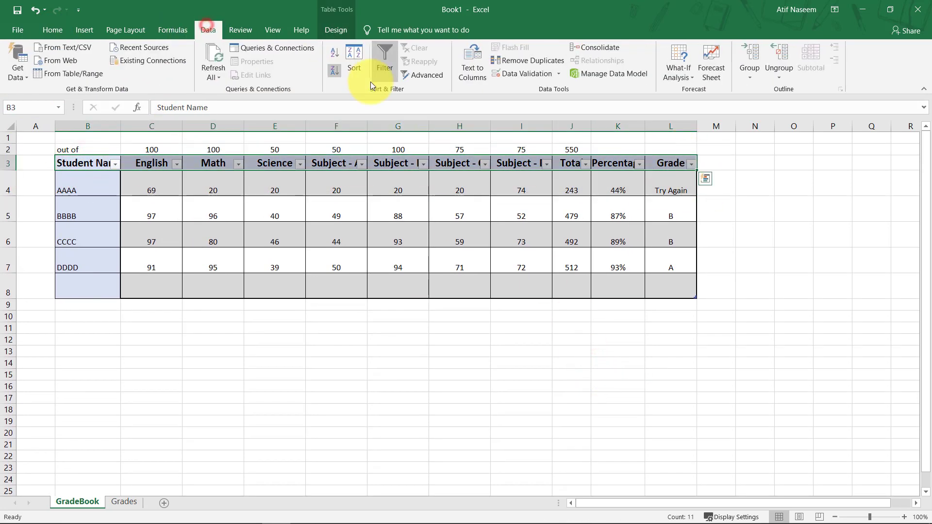
left_click(385, 66)
left_click(621, 308)
Step: Set the font size of the table body B4:L8 to 14
left_click_drag(673, 290, 90, 190)
left_click(52, 29)
left_click(192, 52)
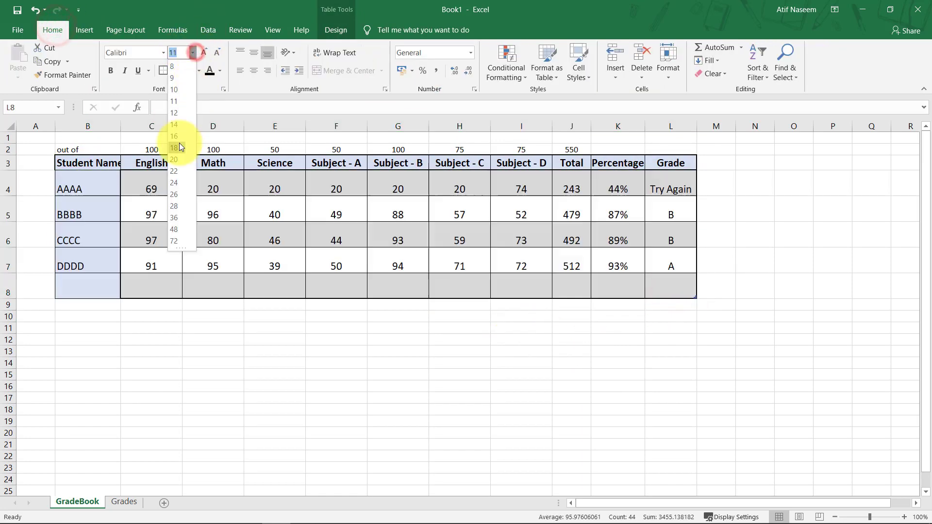
left_click(183, 125)
left_click(600, 352)
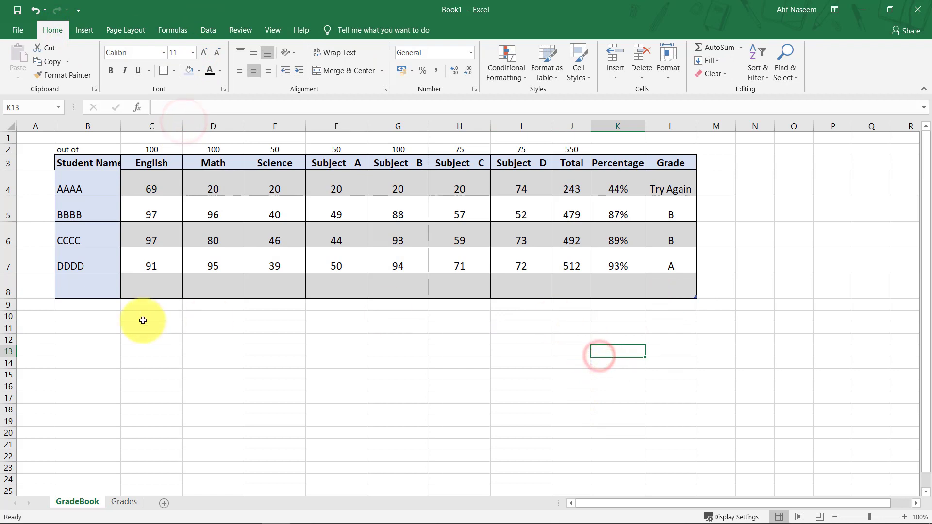
Step: Delete the empty row 8 below student DDDD
left_click_drag(83, 290, 689, 295)
right_click(9, 289)
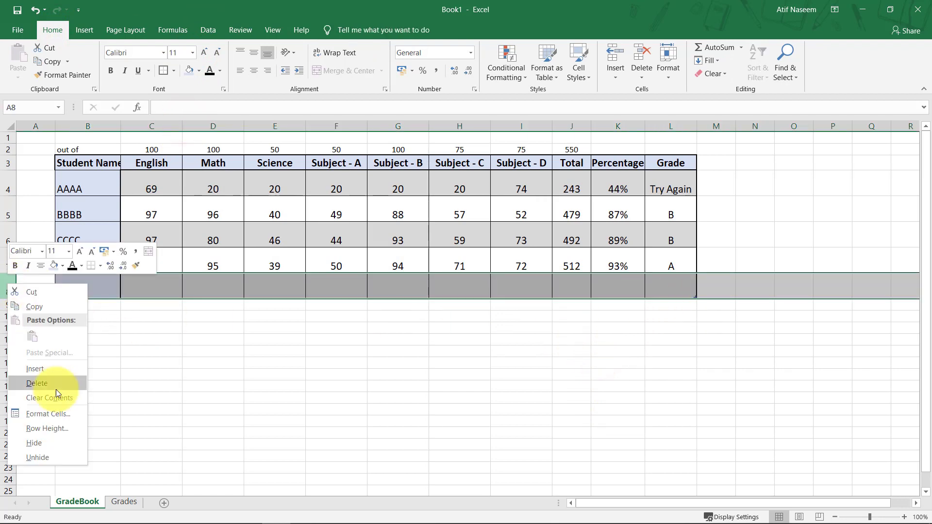
left_click(65, 387)
left_click(478, 357)
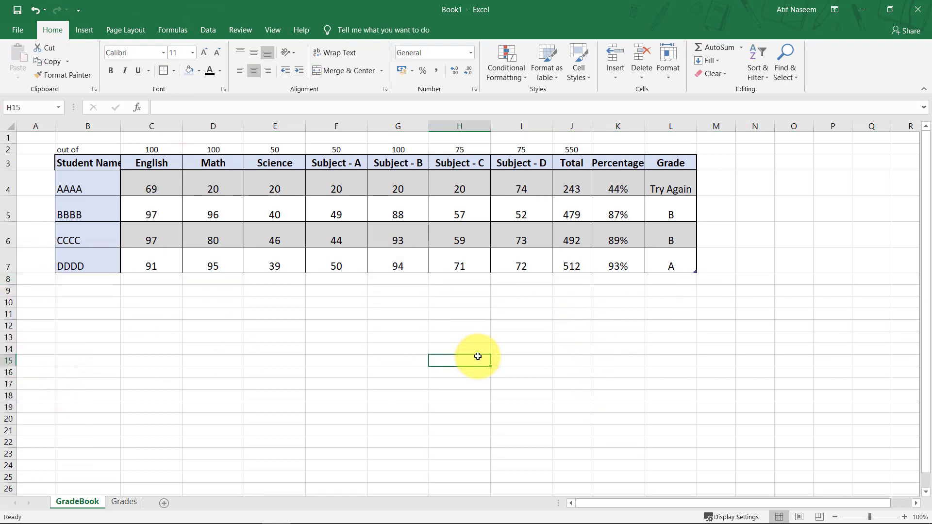